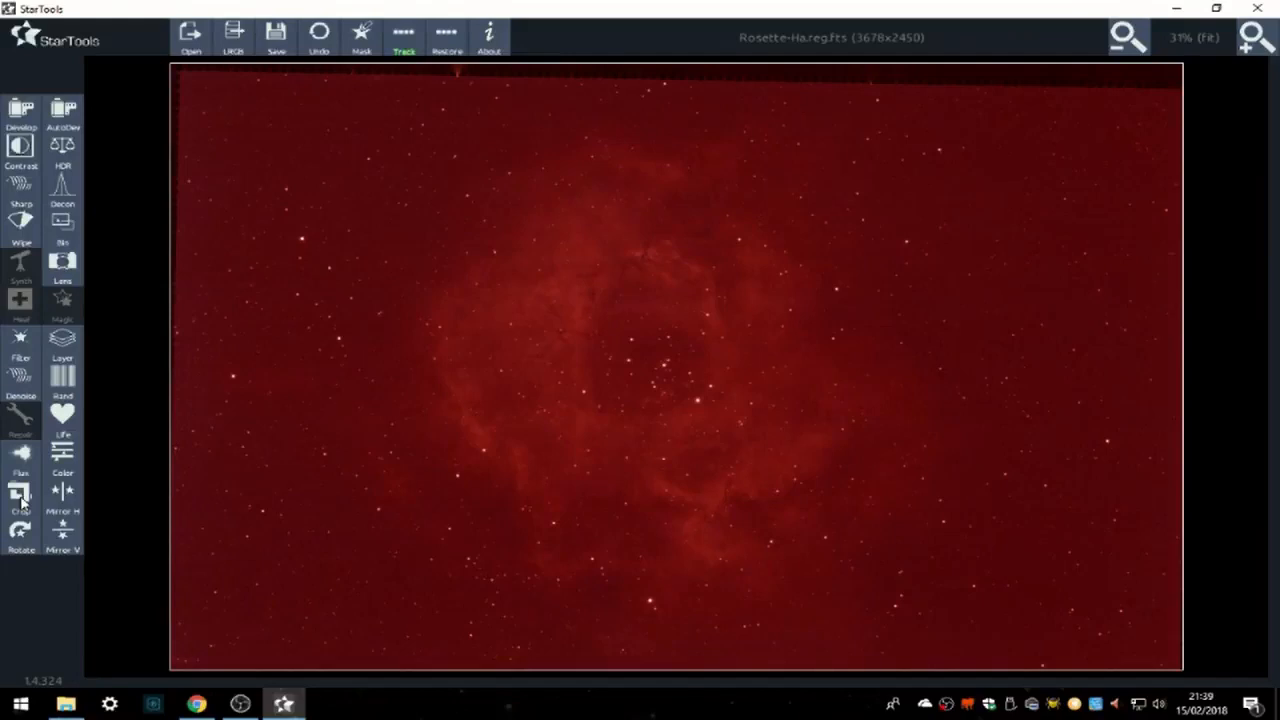
Crop the image to about 3293 x 2301 pixels, cutting off the dark stacking edges, and keep the crop
left_click(20, 495)
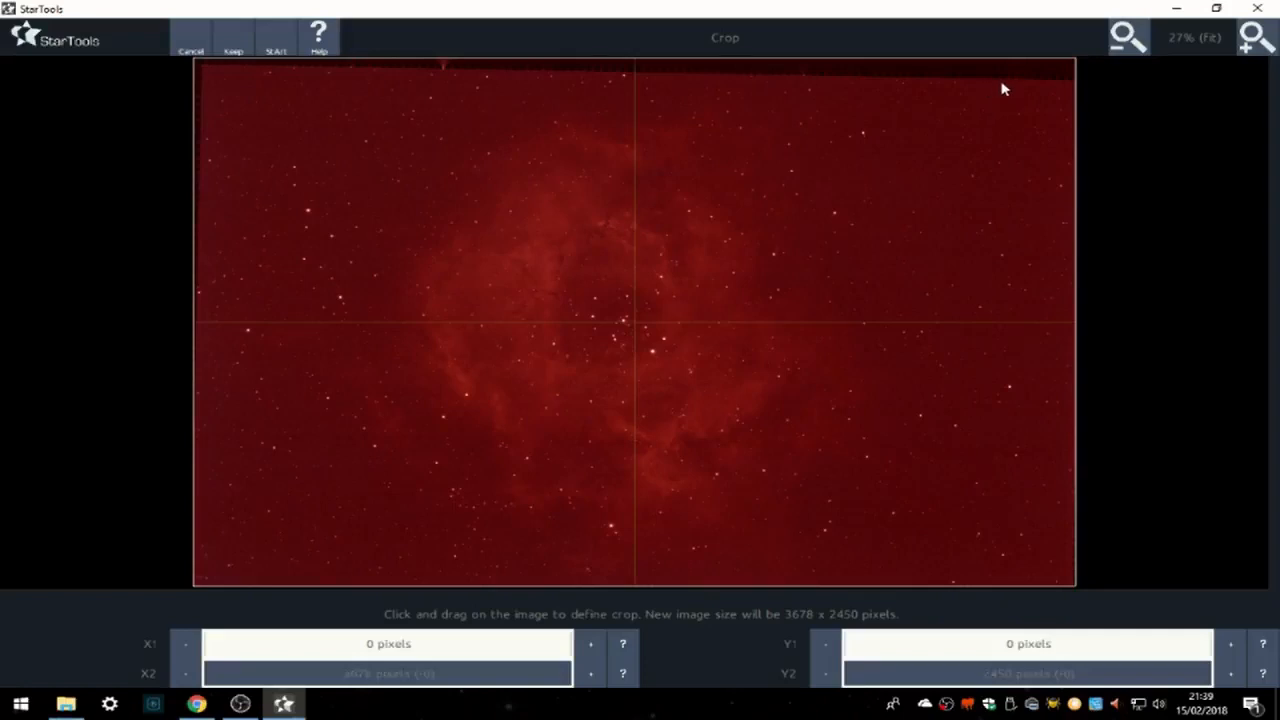
left_click_drag(1002, 82, 211, 583)
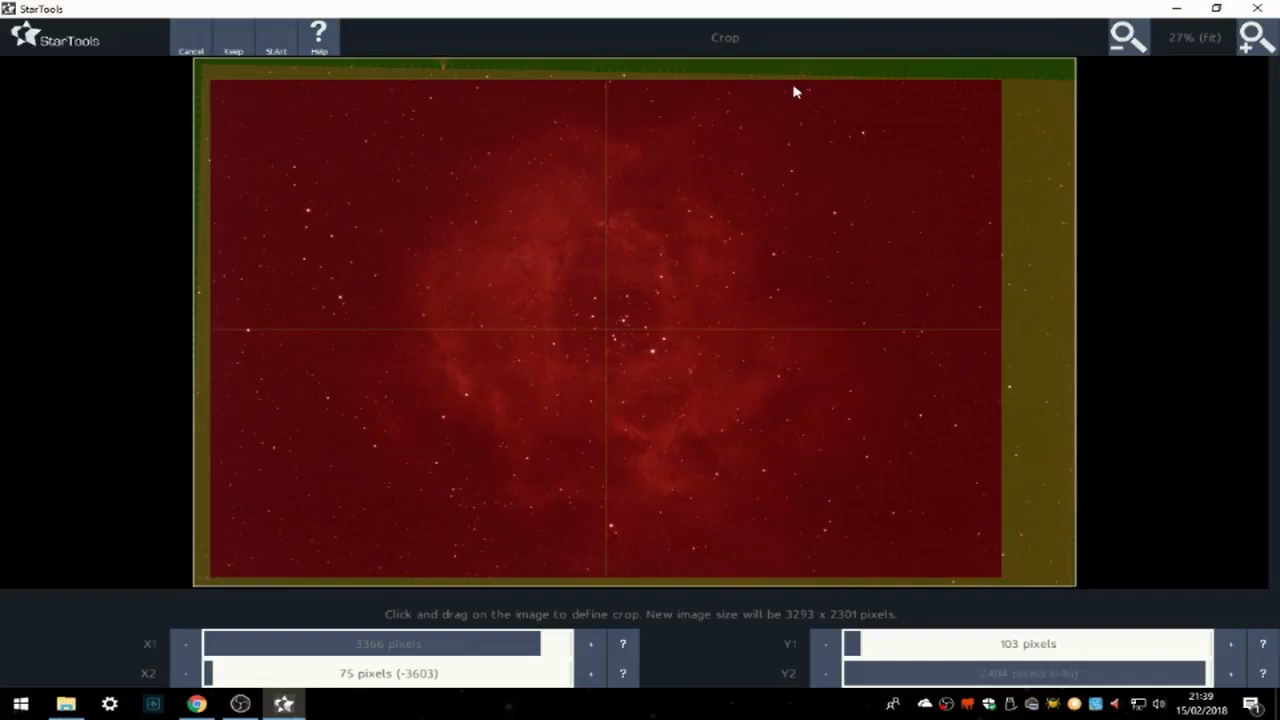
left_click(233, 42)
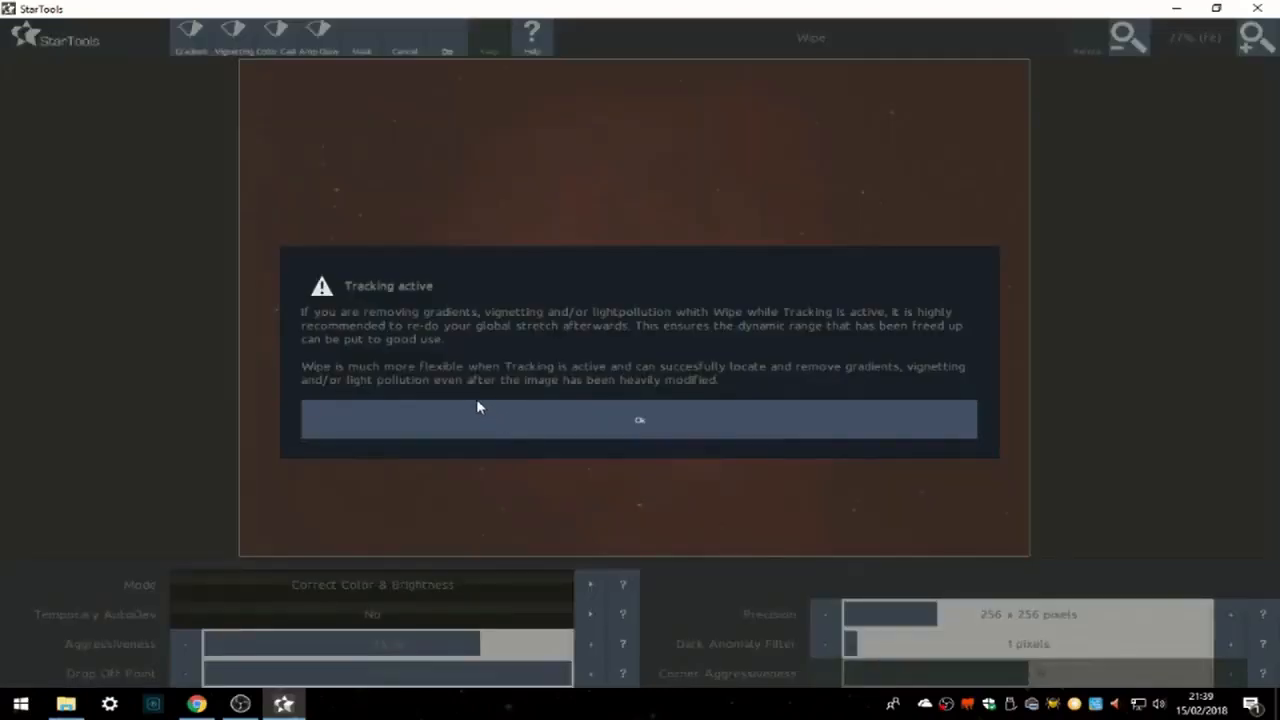
Run Wipe on the cropped image with Temporary AutoDev set to Yes and keep the result
left_click(492, 437)
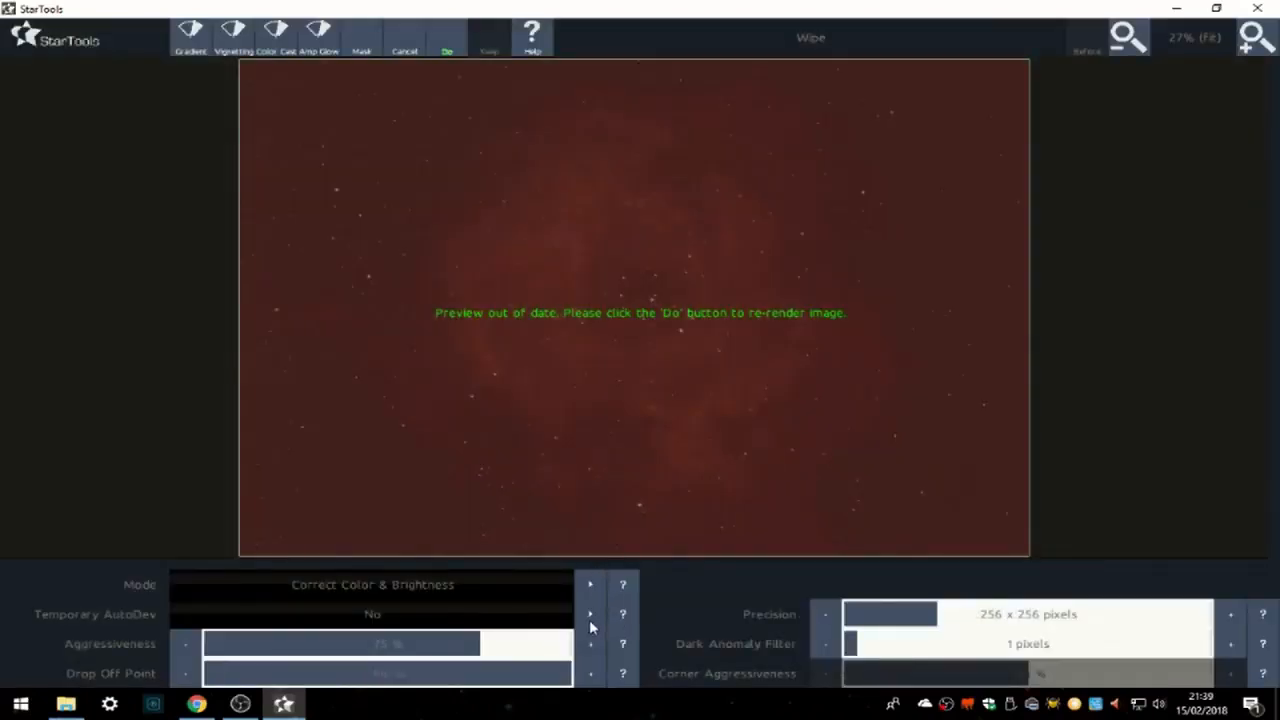
left_click(589, 616)
left_click(461, 47)
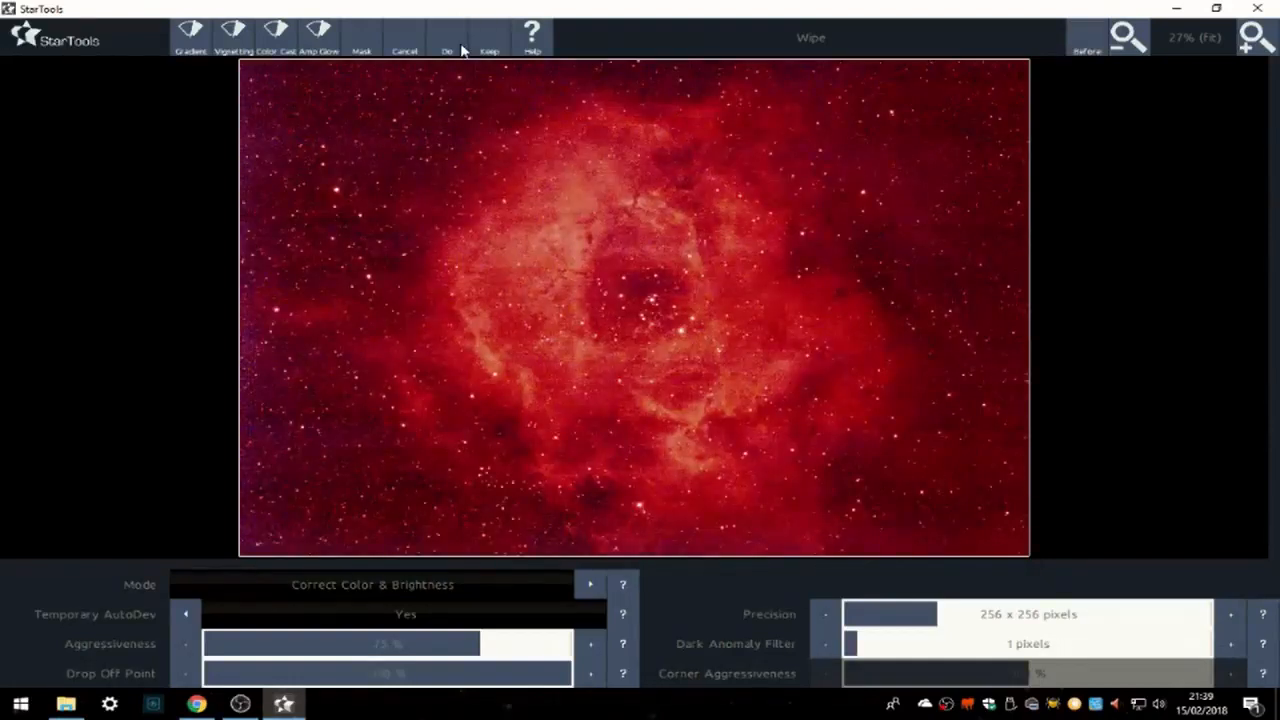
left_click(492, 42)
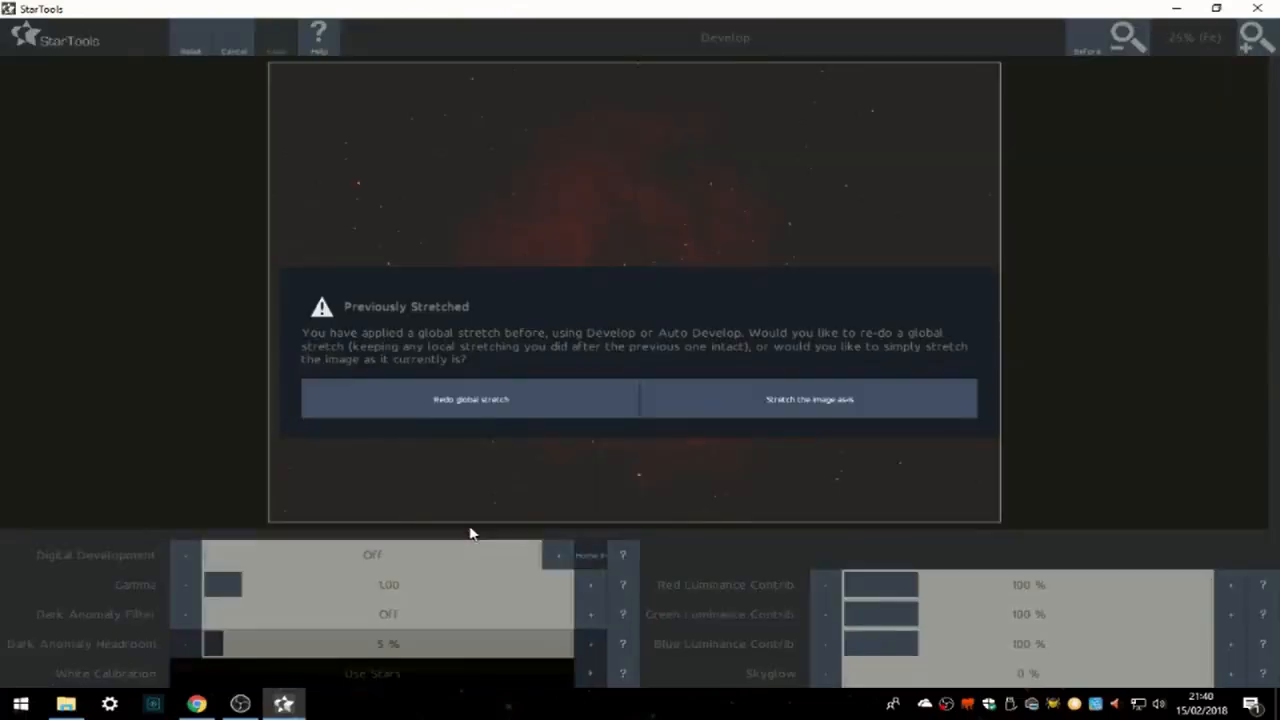
Redo the global stretch in the Develop module and set the Gamma to 0.90
left_click(466, 410)
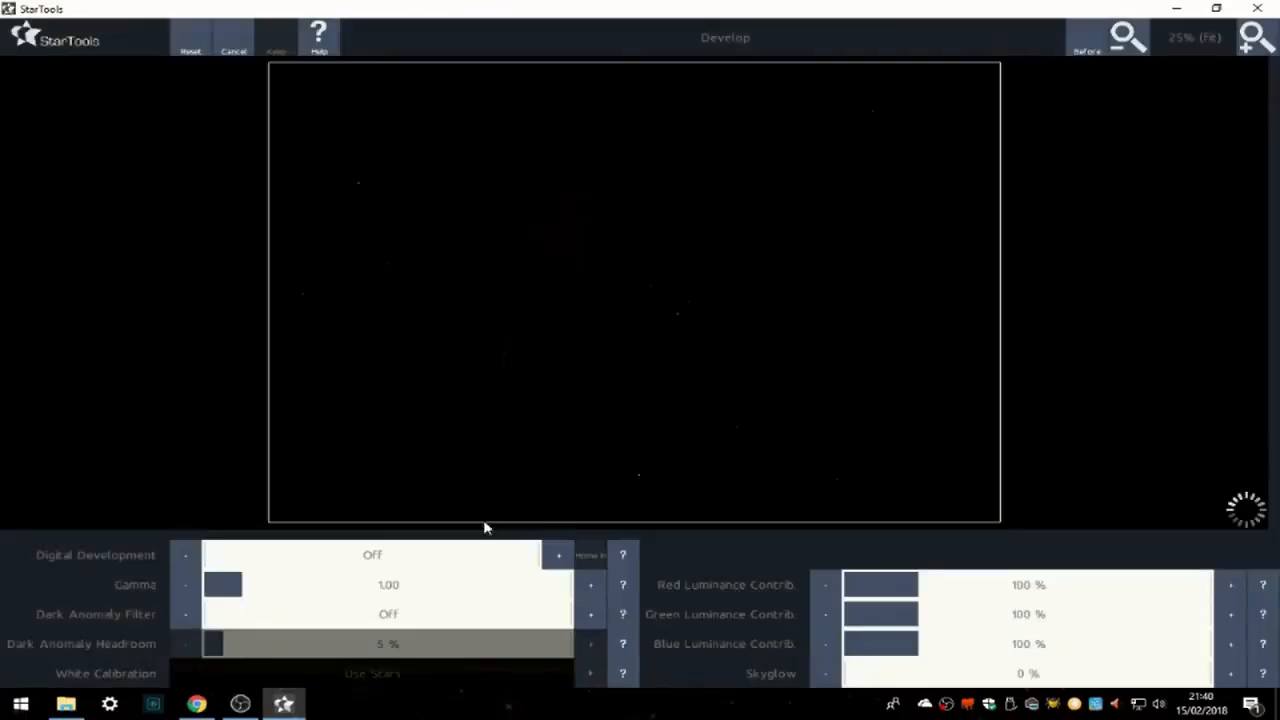
left_click(180, 587)
left_click(180, 587)
left_click(180, 587)
left_click(180, 587)
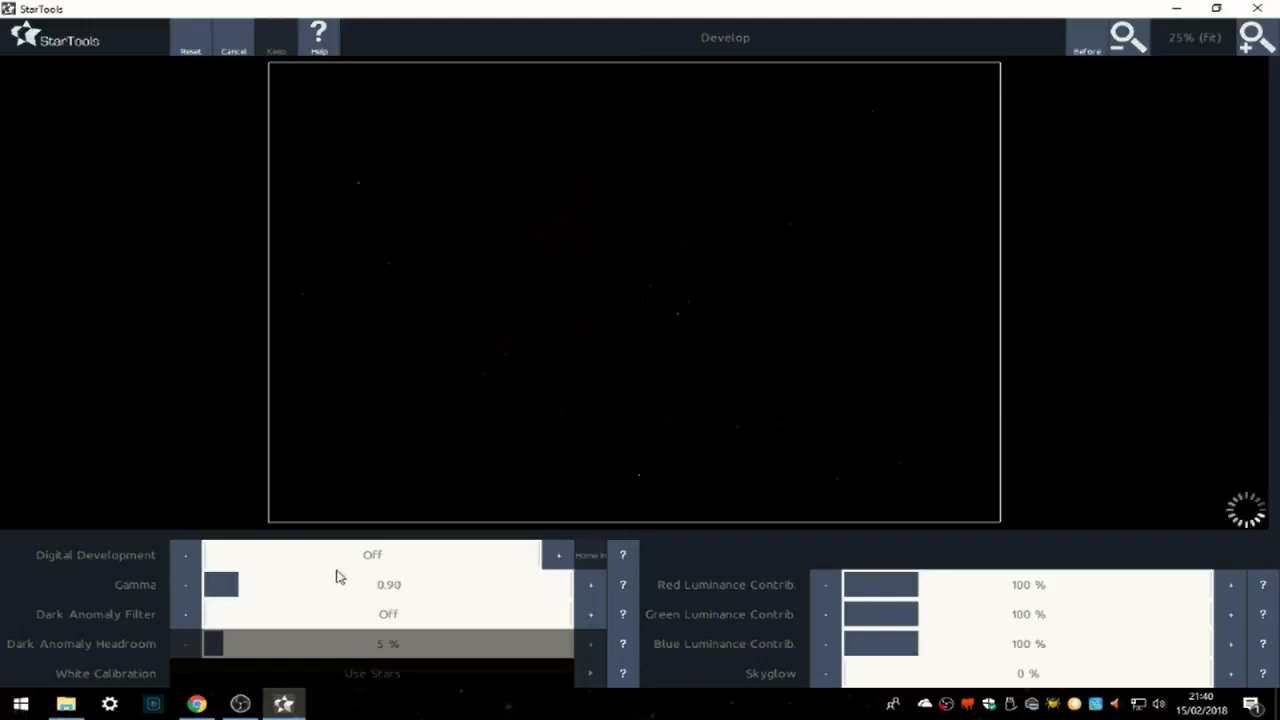
Set the Dark Anomaly Filter of the Develop stretch to 15.0 pixels
left_click(465, 619)
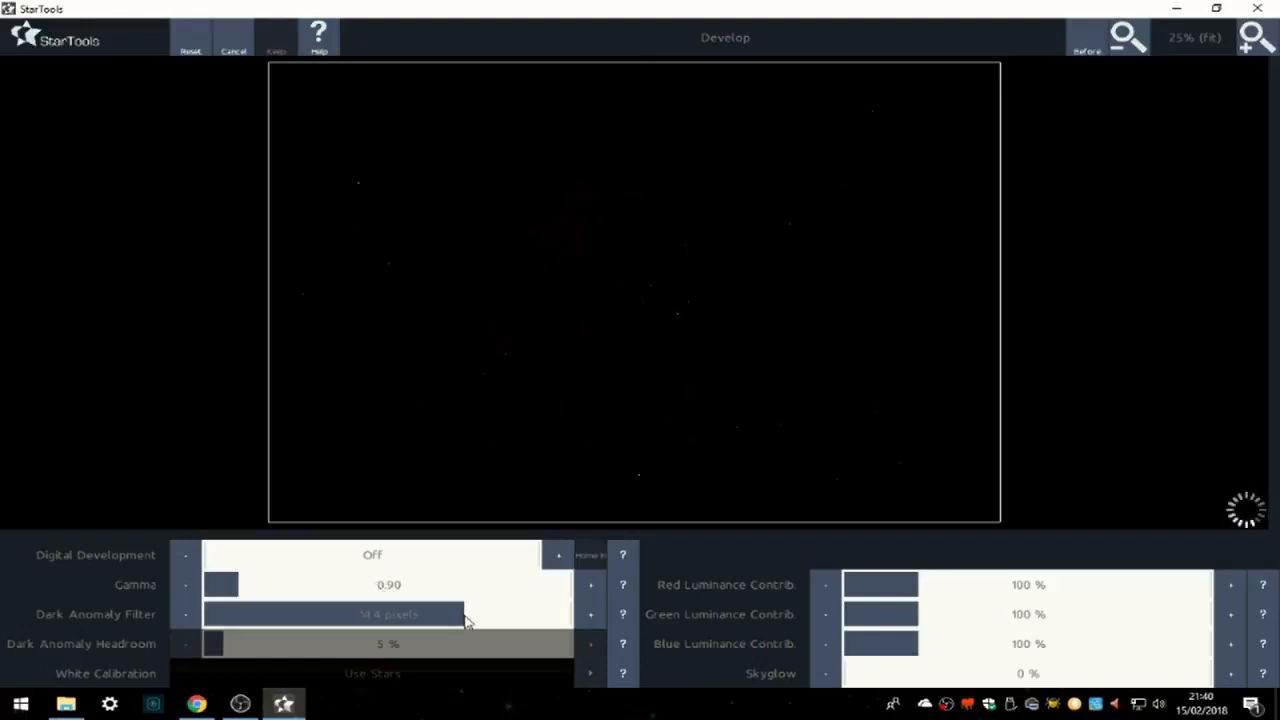
left_click(580, 618)
left_click(580, 618)
left_click(580, 618)
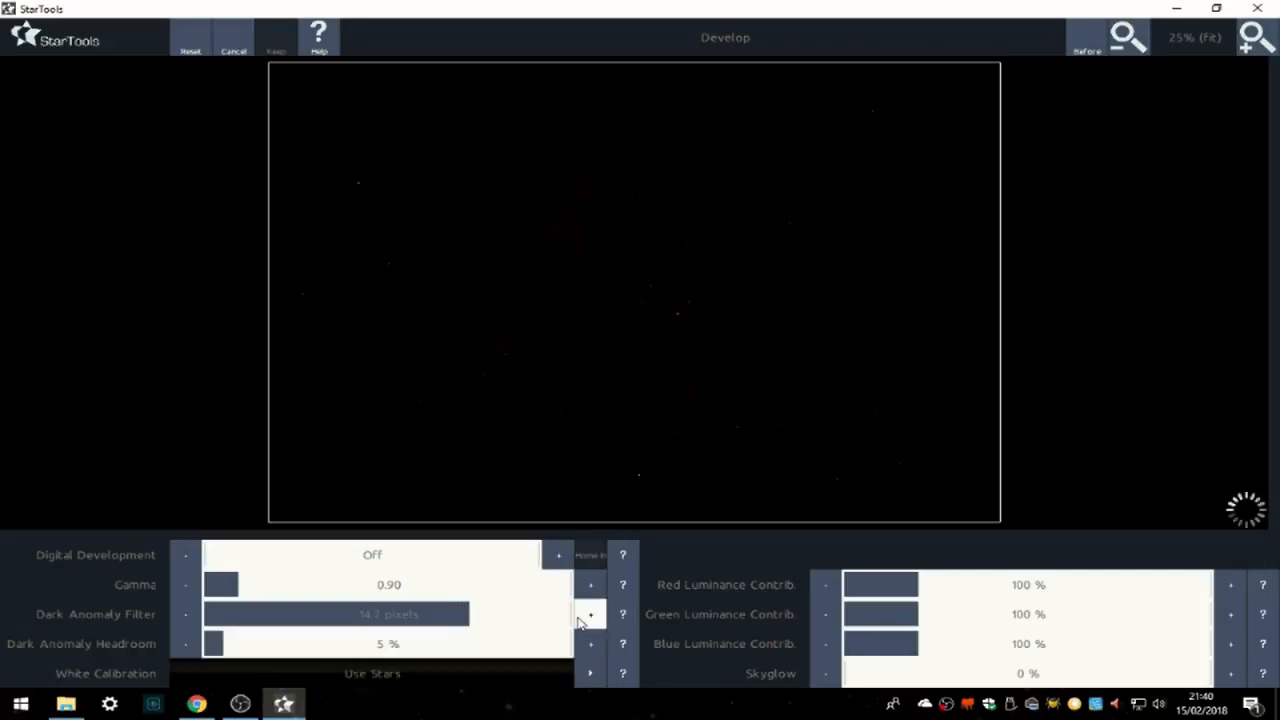
left_click(580, 618)
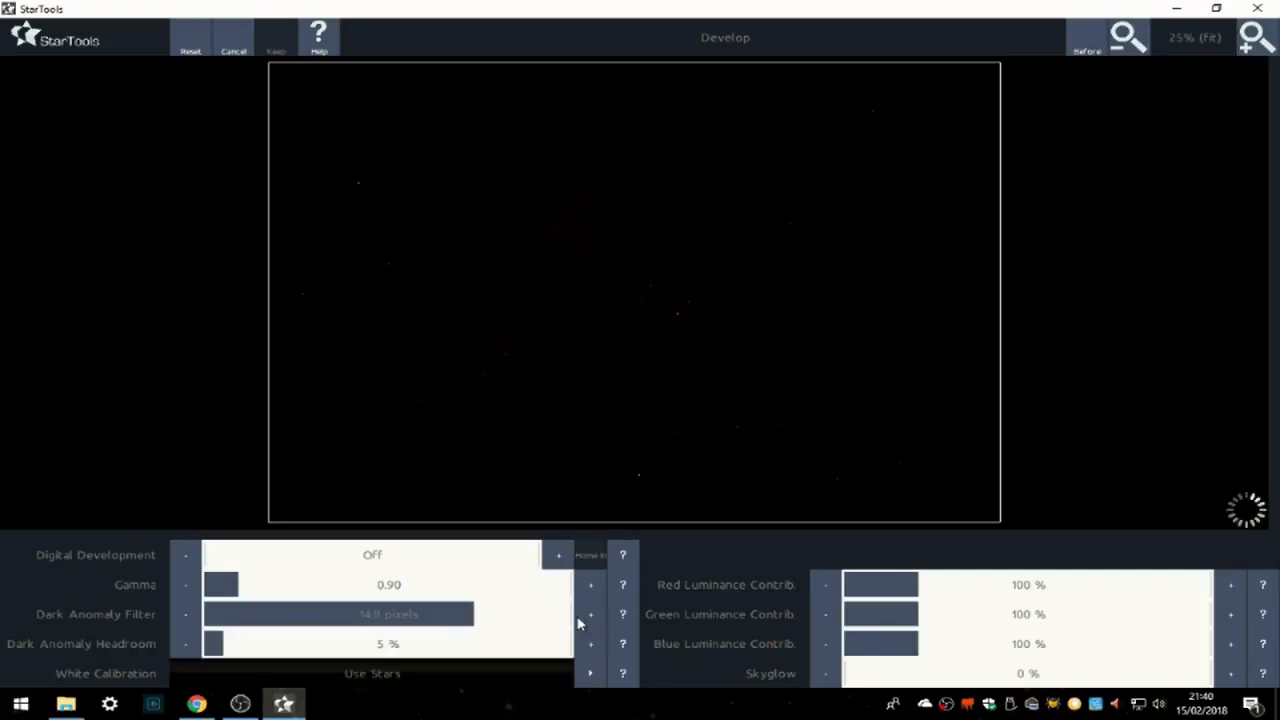
Set Digital Development to 93%, raise the Gamma slightly and keep the stretch
left_click(474, 557)
left_click_drag(482, 560, 519, 574)
left_click(554, 562)
left_click(554, 562)
left_click(553, 562)
left_click(555, 563)
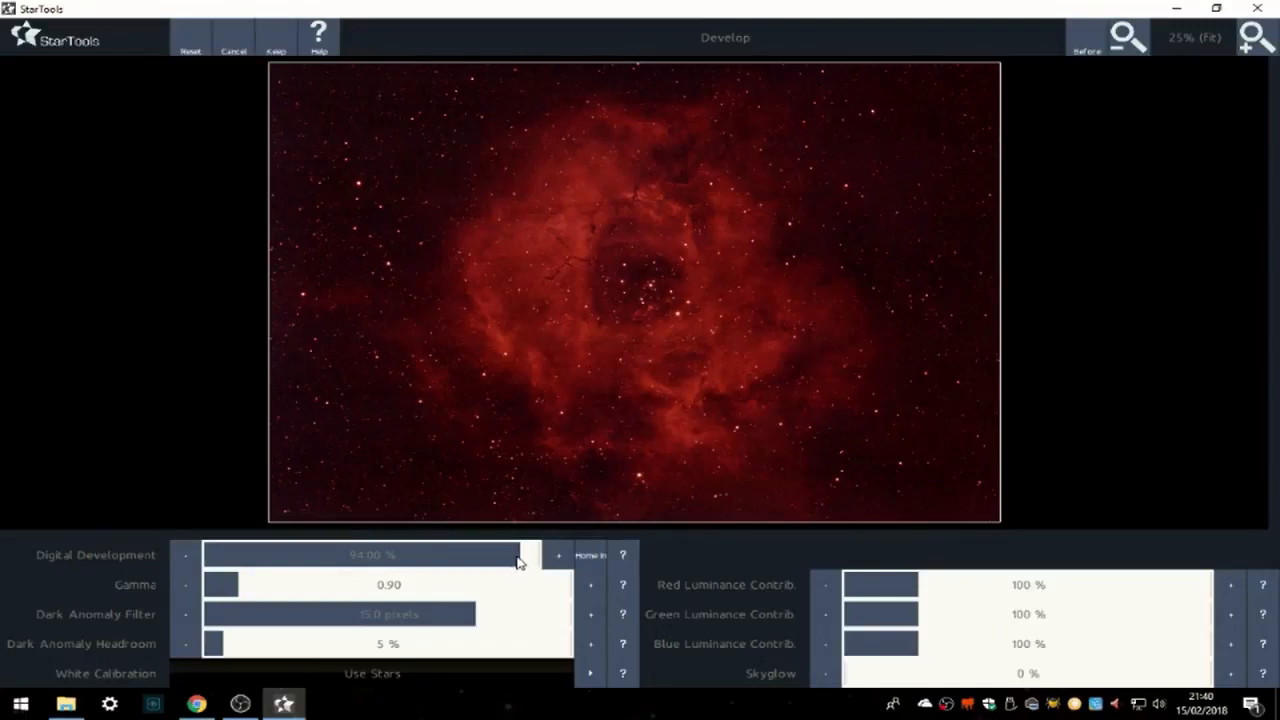
left_click(516, 562)
left_click(174, 558)
left_click(174, 558)
left_click(174, 558)
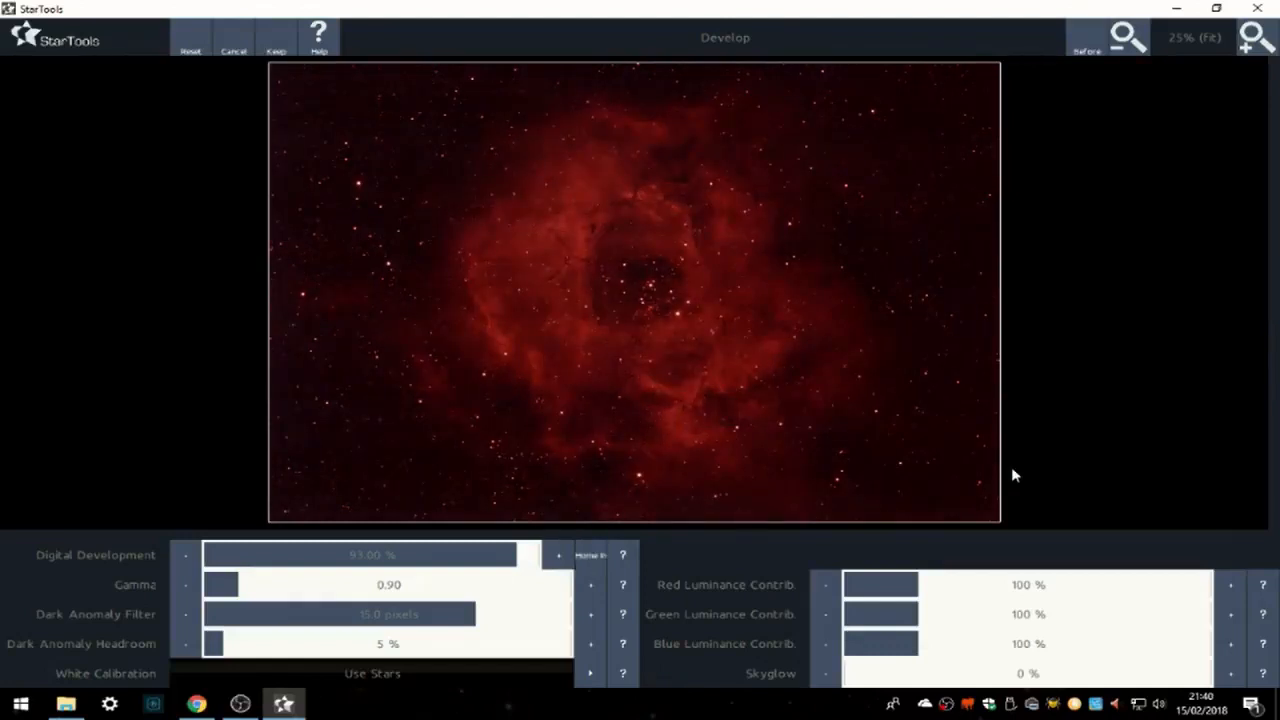
left_click(591, 586)
left_click(277, 38)
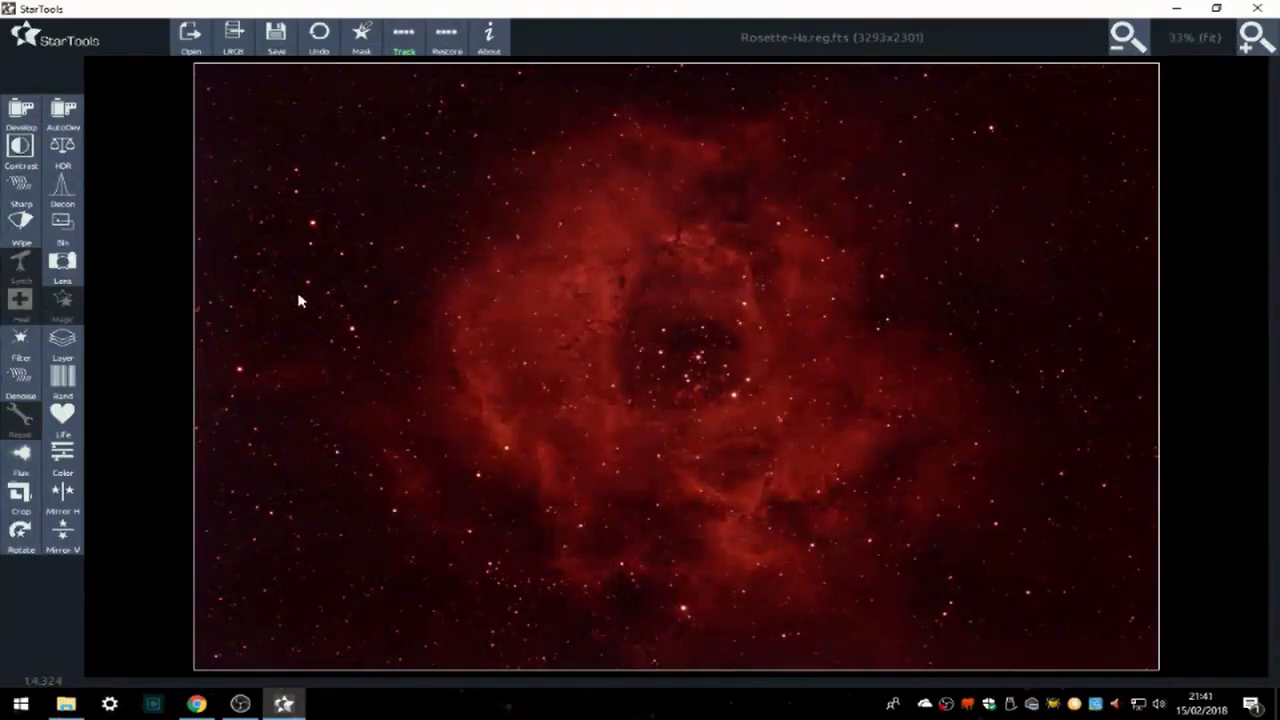
Deconvolve the image using an automatically generated star mask, compare it with the original and keep the result
left_click(70, 190)
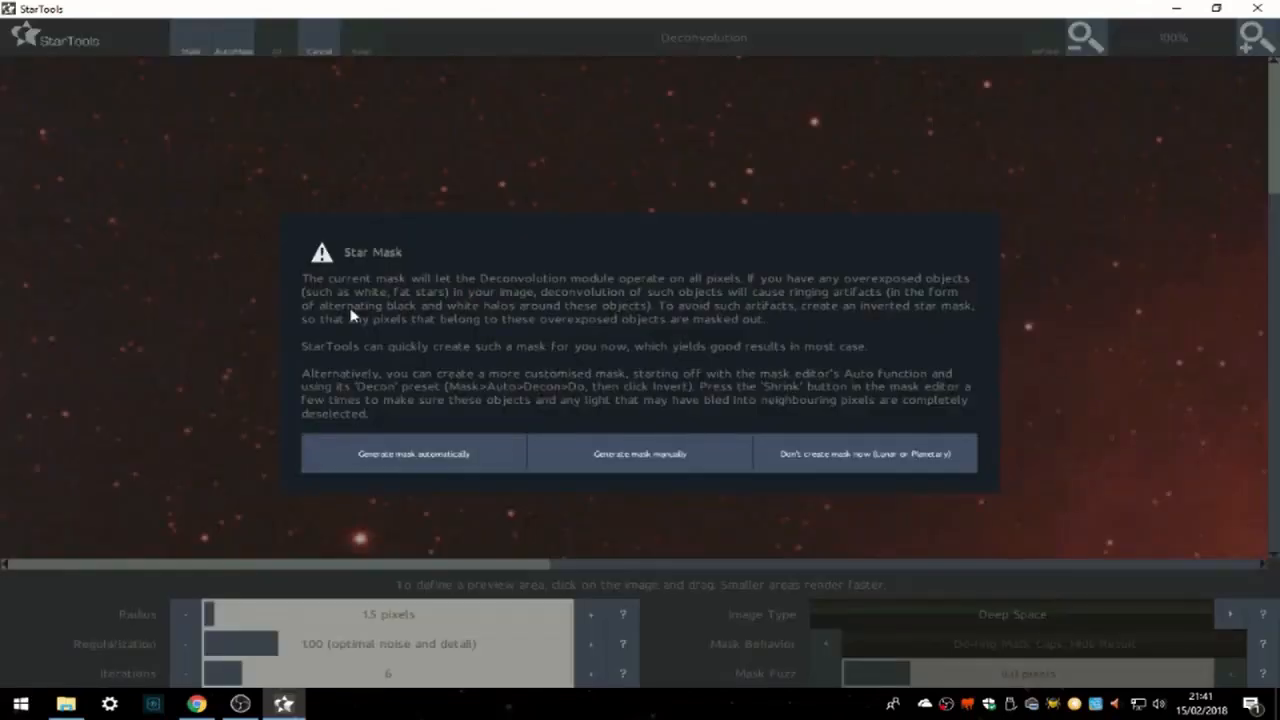
left_click(401, 455)
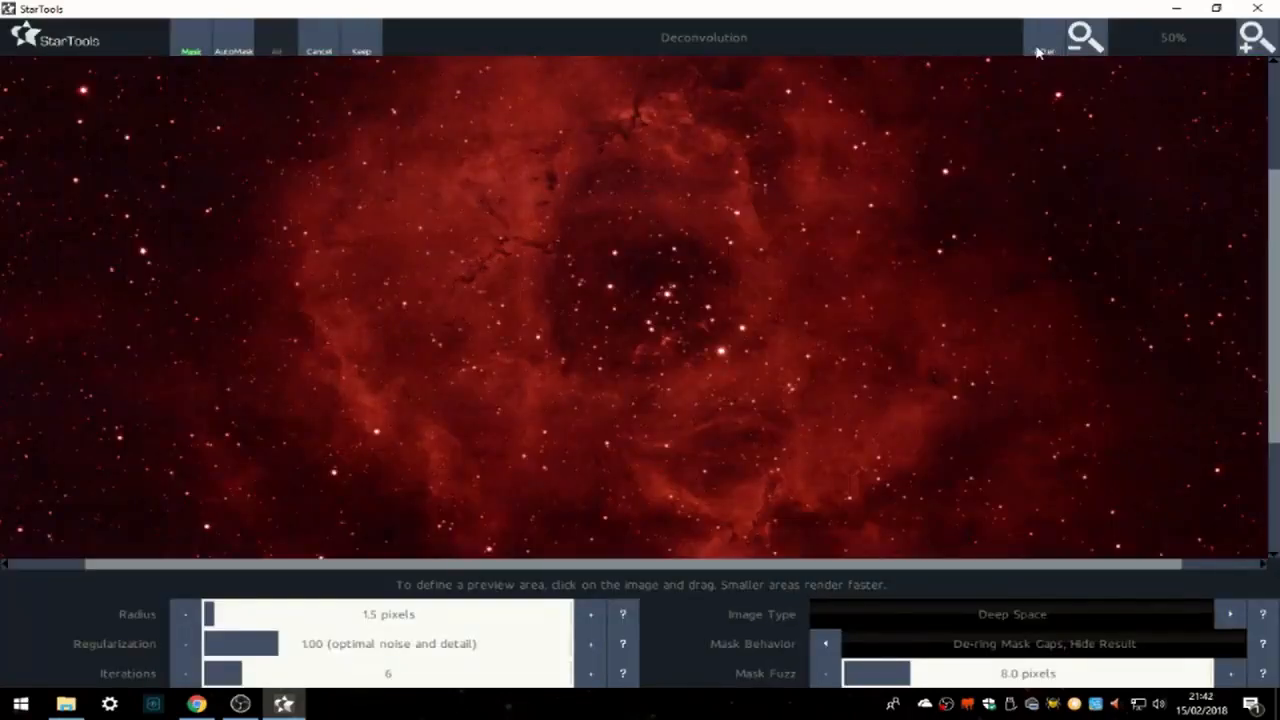
left_click(1037, 52)
left_click(363, 38)
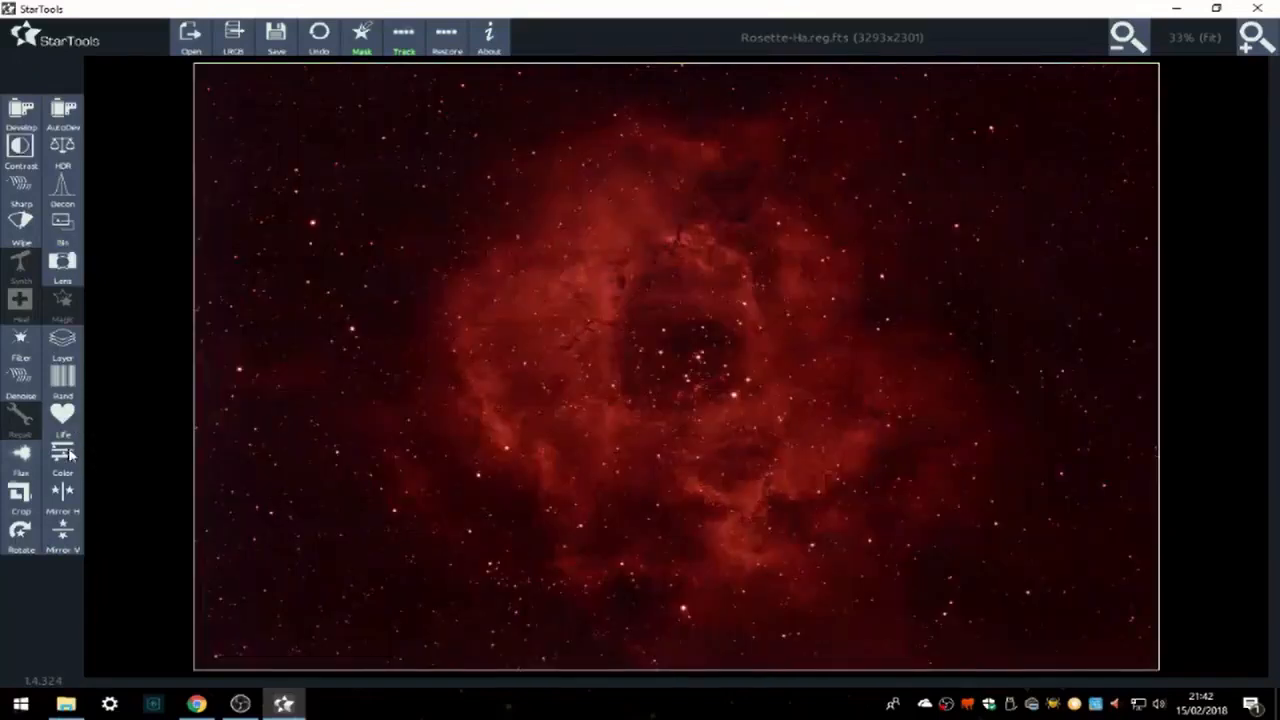
Start the Color module with the mask filled and set Dark Saturation to Full
left_click(64, 466)
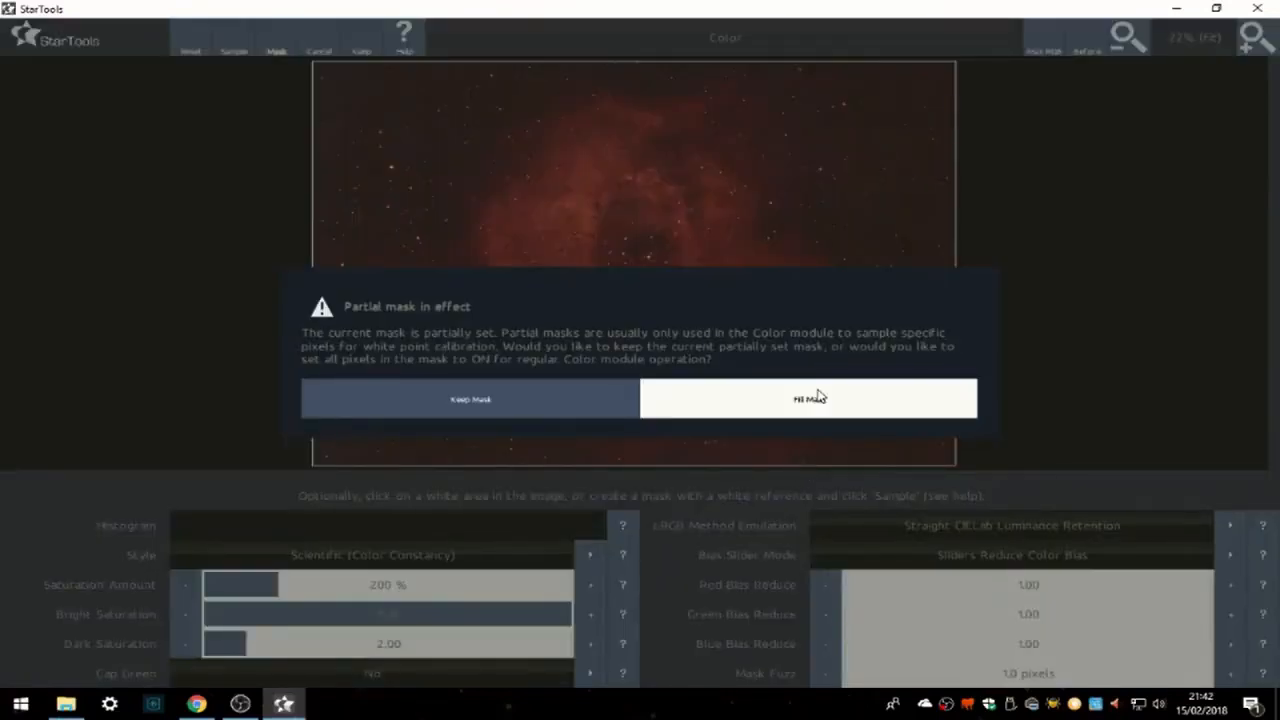
left_click(817, 397)
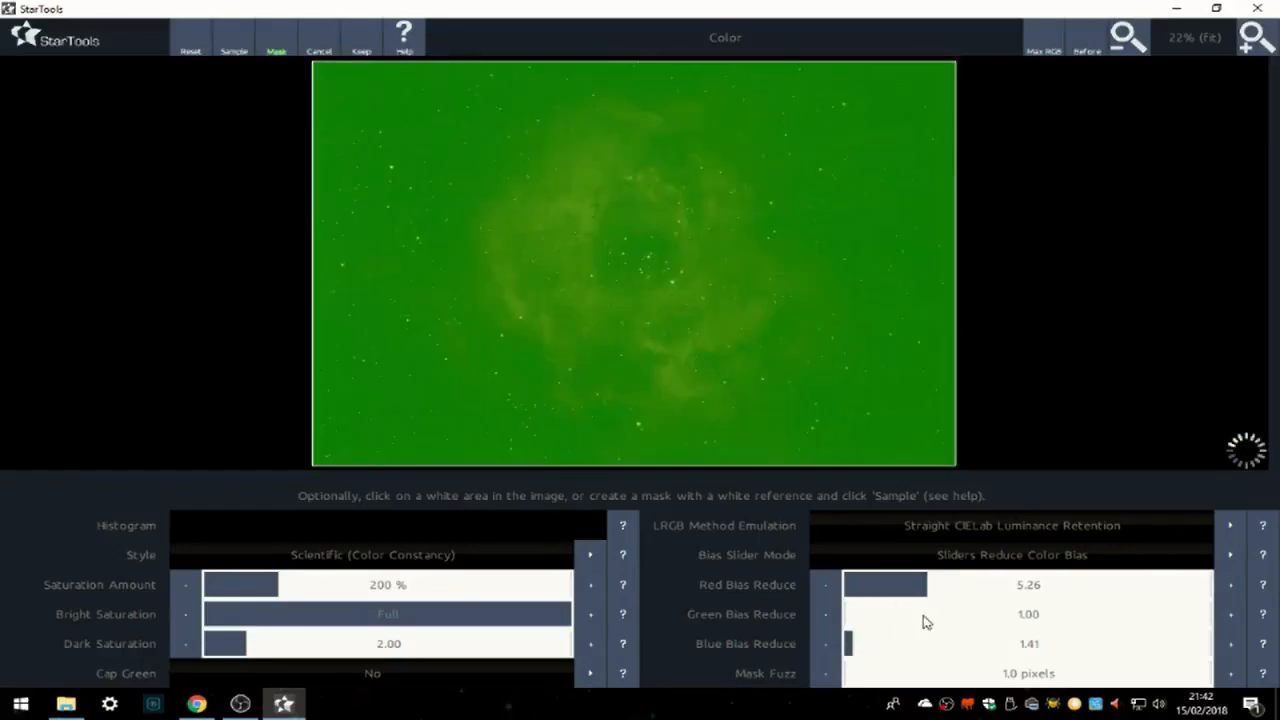
left_click_drag(448, 654, 633, 655)
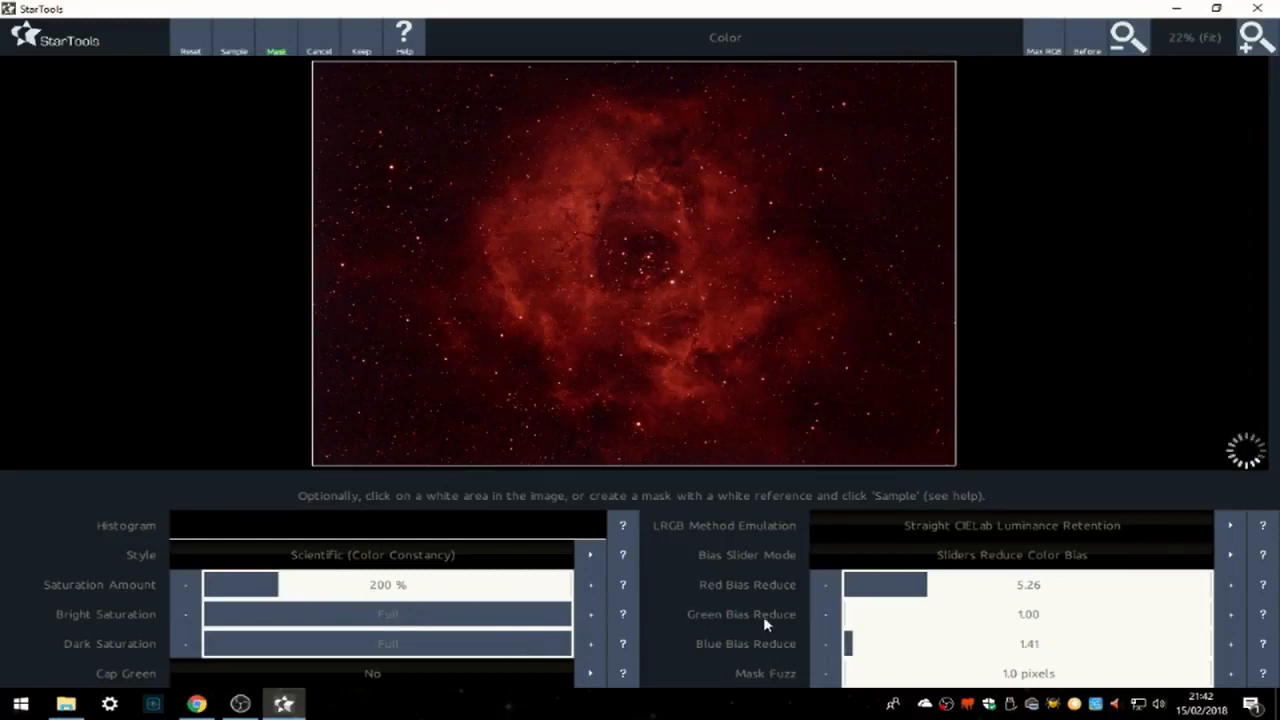
Set Green Bias Reduce to 5.32 and Blue Bias Reduce to 5.28, and check the MaxRGB and before views
left_click(928, 612)
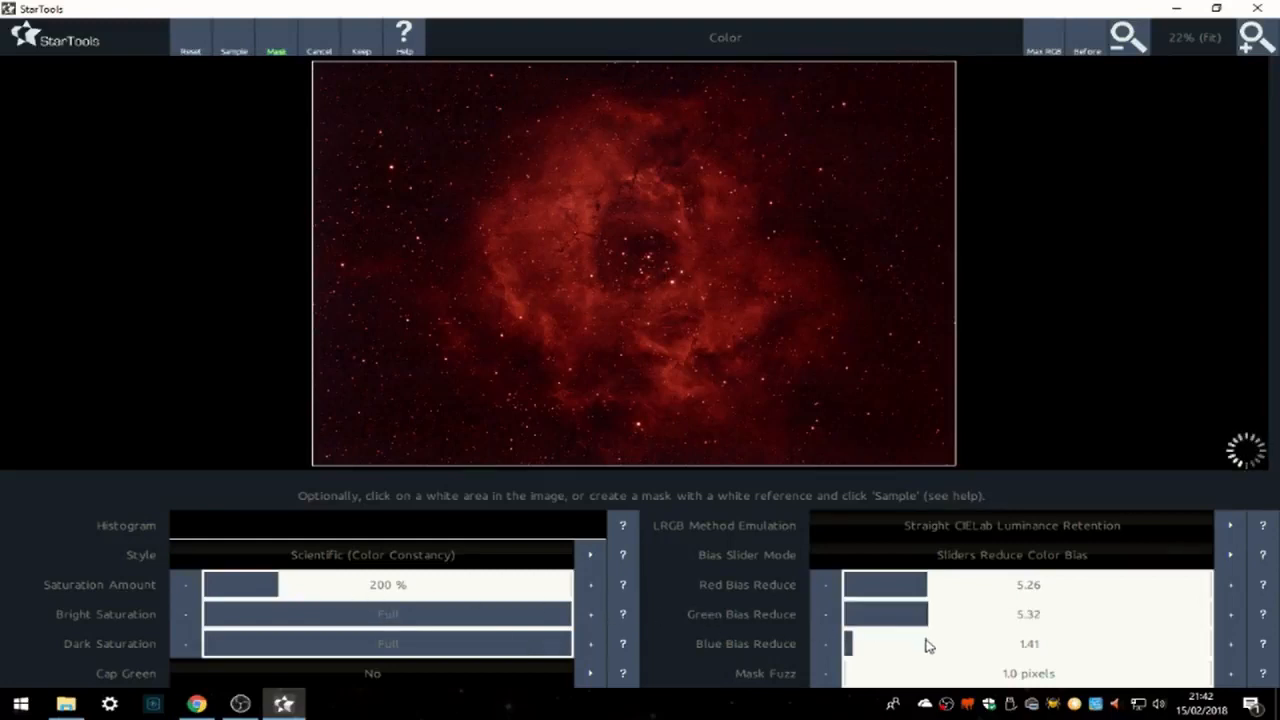
left_click(927, 646)
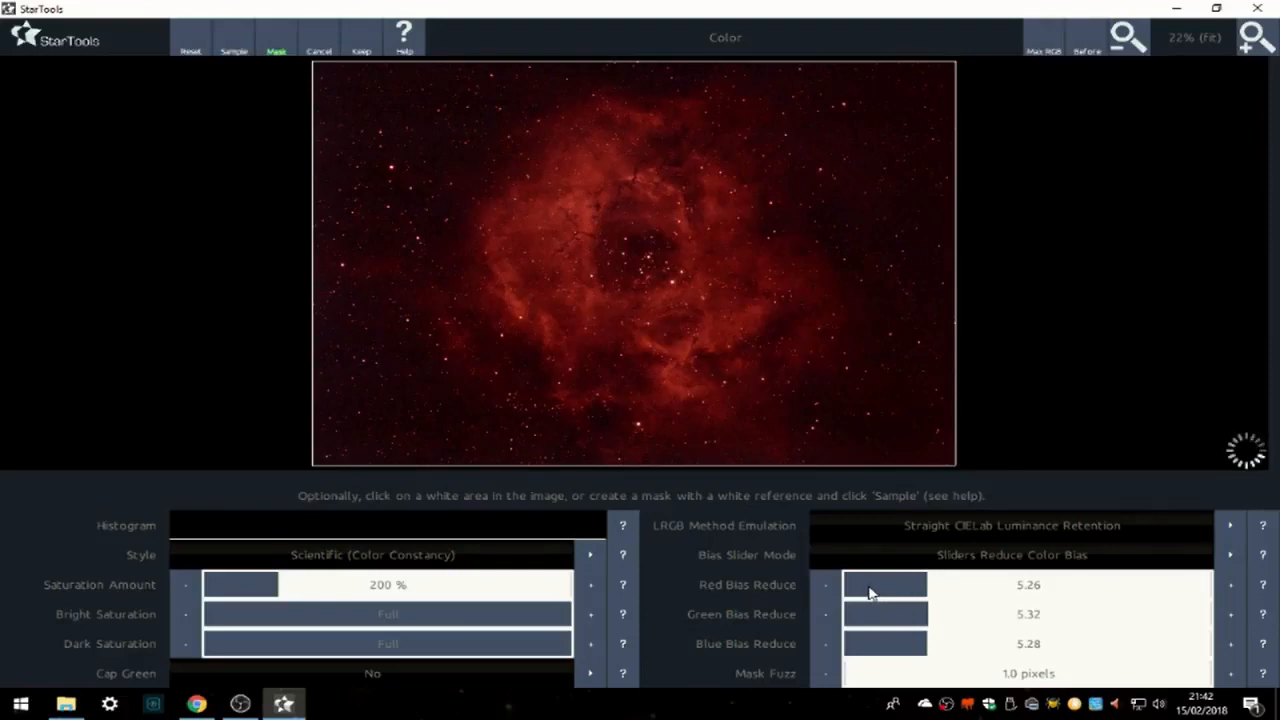
left_click(1043, 52)
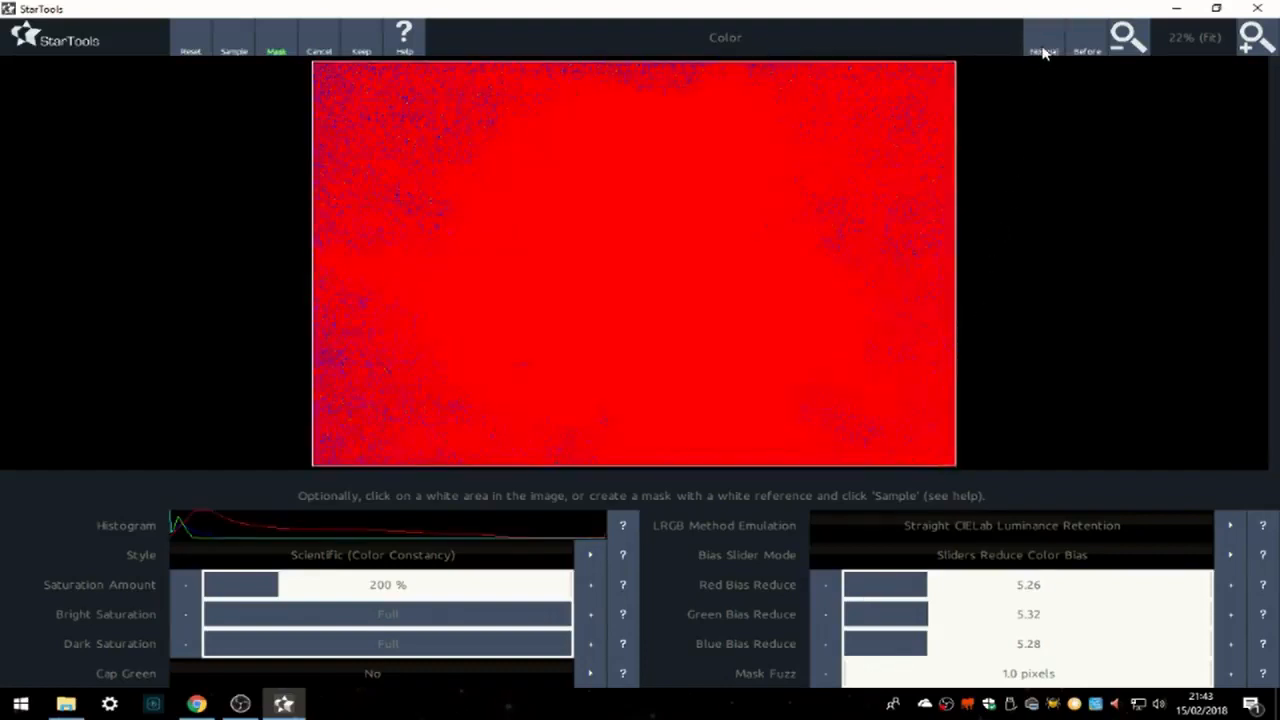
left_click(1043, 52)
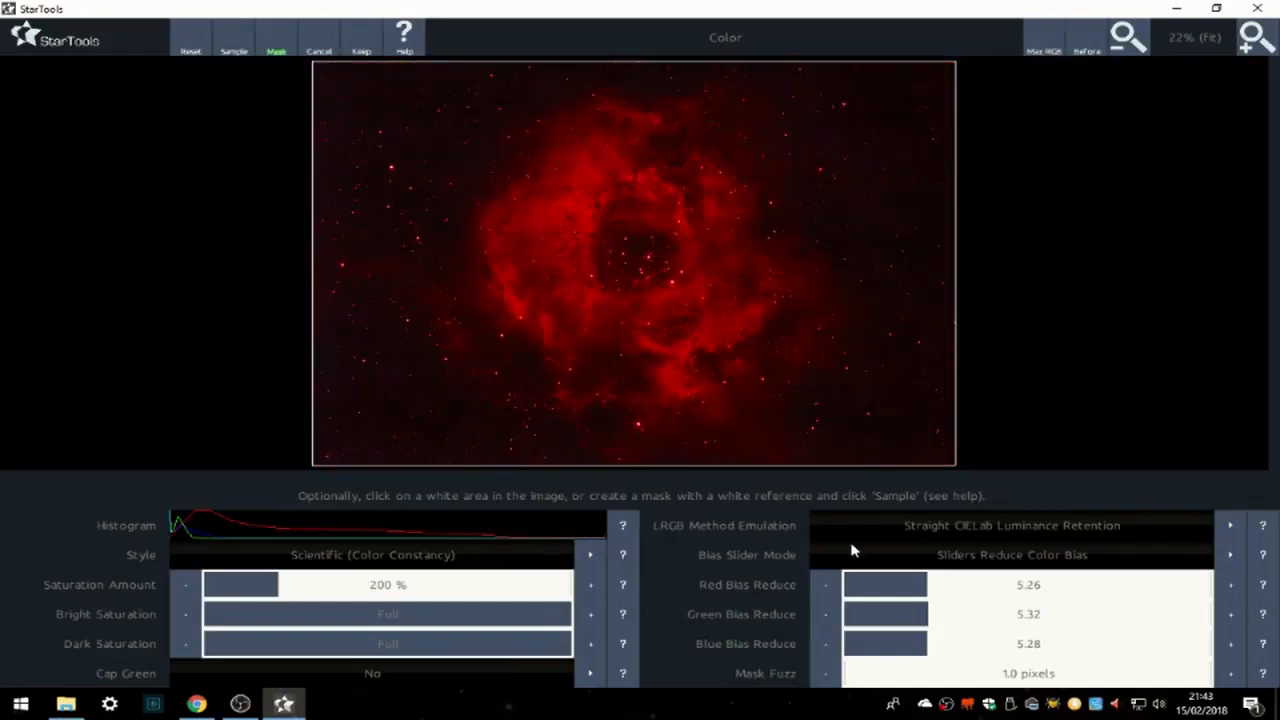
left_click(1085, 40)
left_click(1085, 40)
Try a slightly different Saturation Amount and set it back to 200%
left_click(264, 594)
left_click(283, 588)
left_click(185, 588)
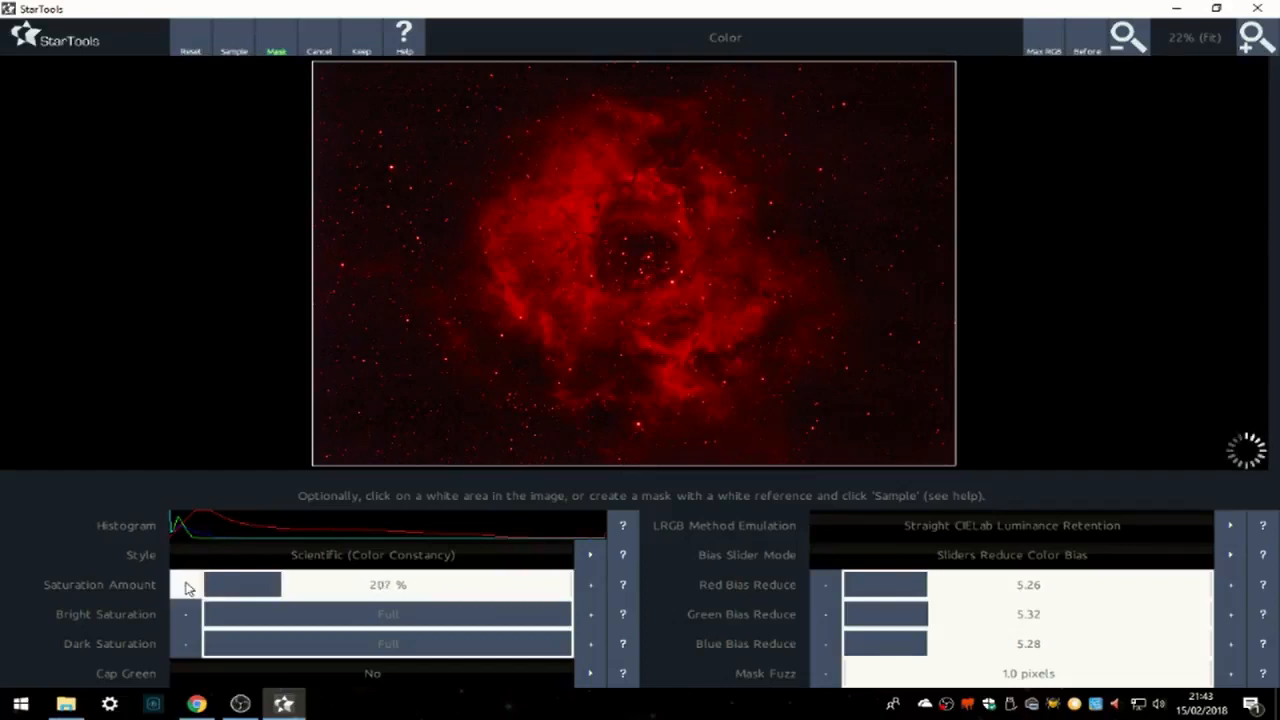
left_click(185, 588)
left_click(185, 588)
left_click(185, 588)
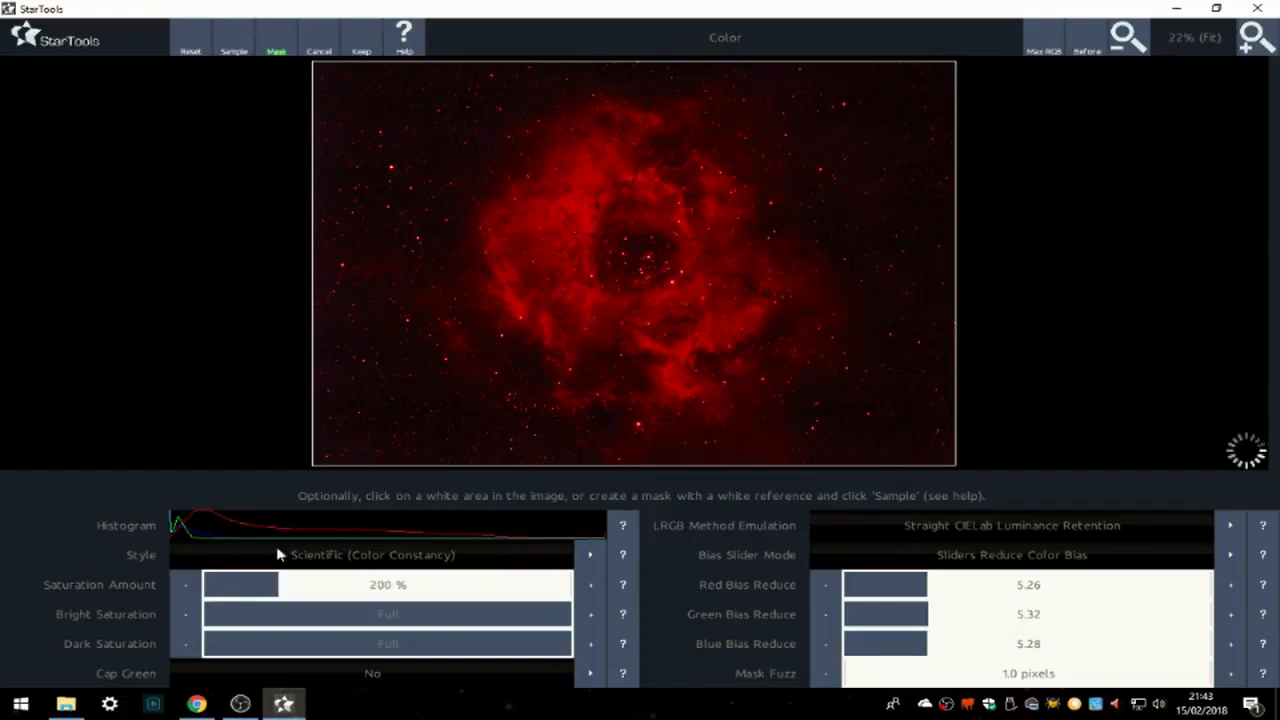
Change the color style to Artistic, Detail Aware and set the Saturation Amount to 175%
left_click(350, 556)
left_click(351, 556)
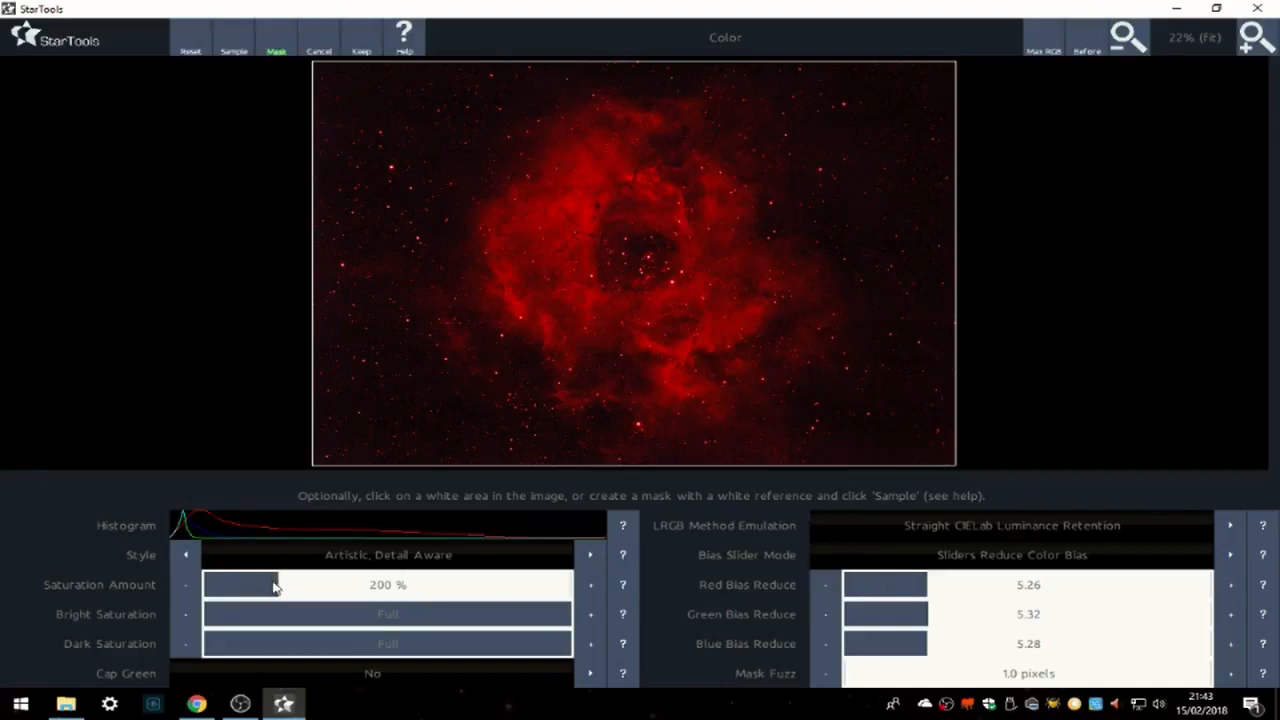
left_click_drag(270, 588, 207, 592)
left_click(194, 589)
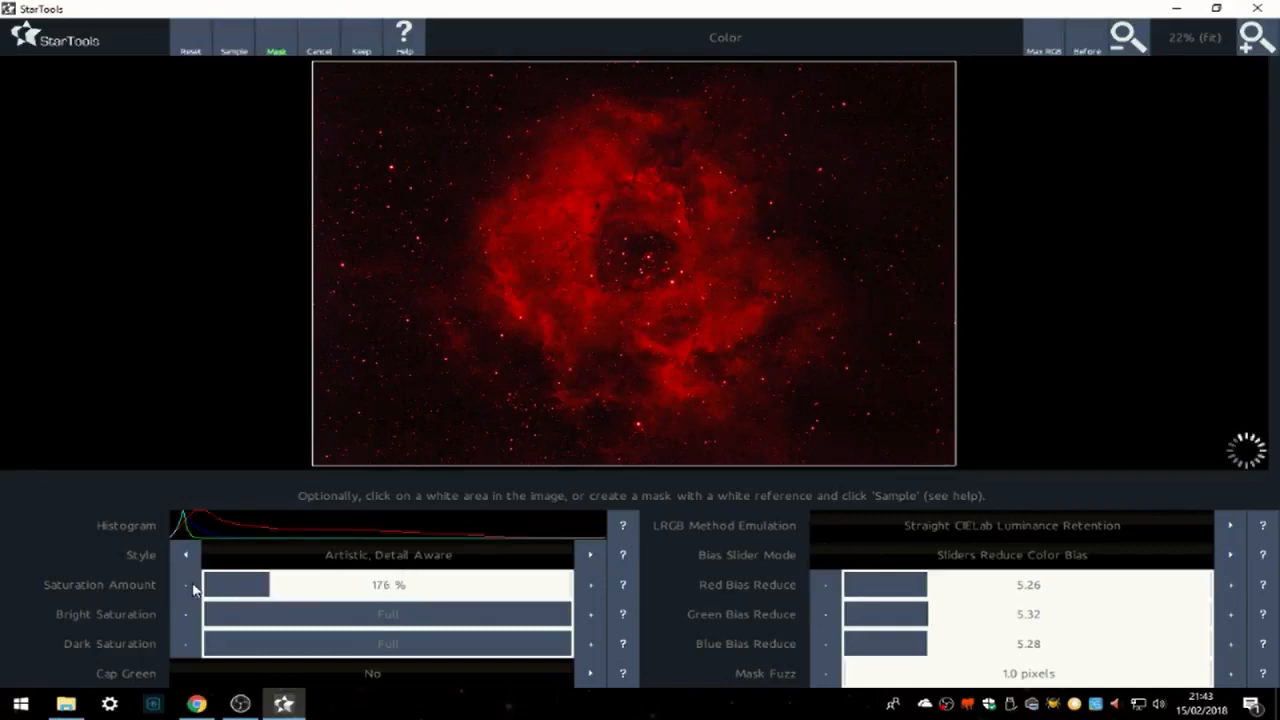
Set Red Bias Reduce to 2.29, compare with the original colors and keep the color calibration
left_click(870, 592)
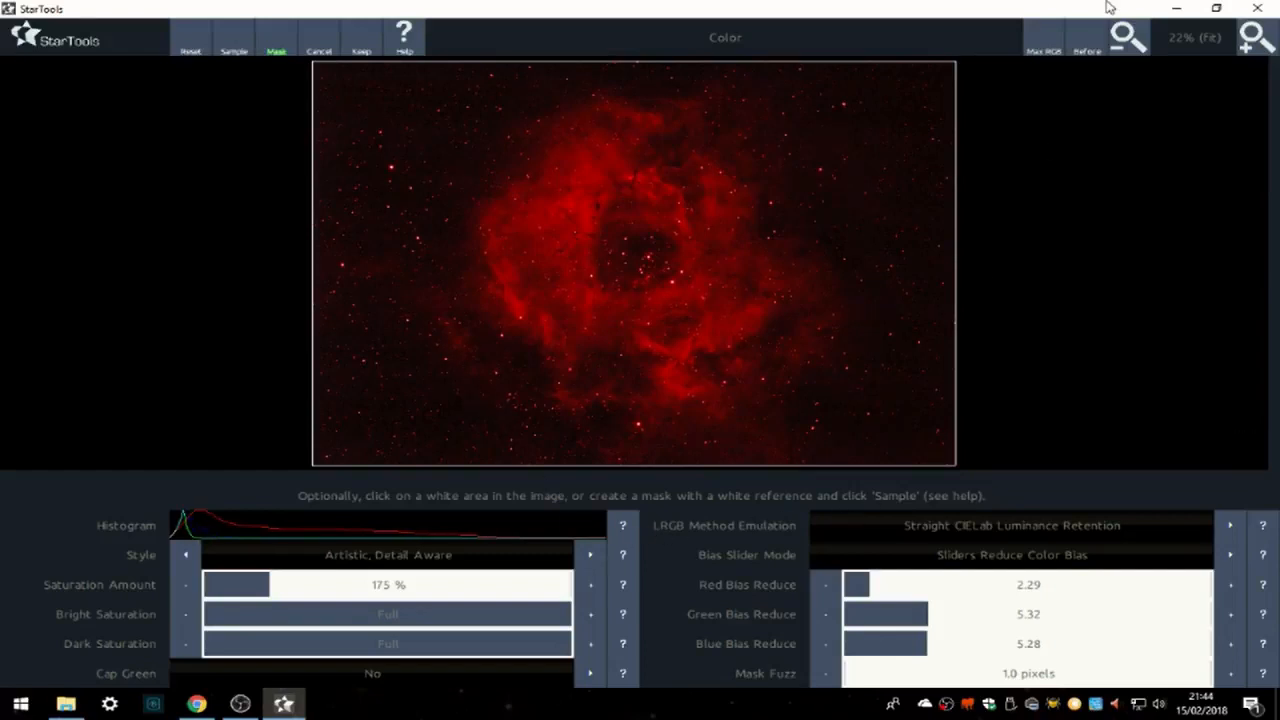
left_click(1087, 49)
left_click(1087, 49)
left_click(370, 48)
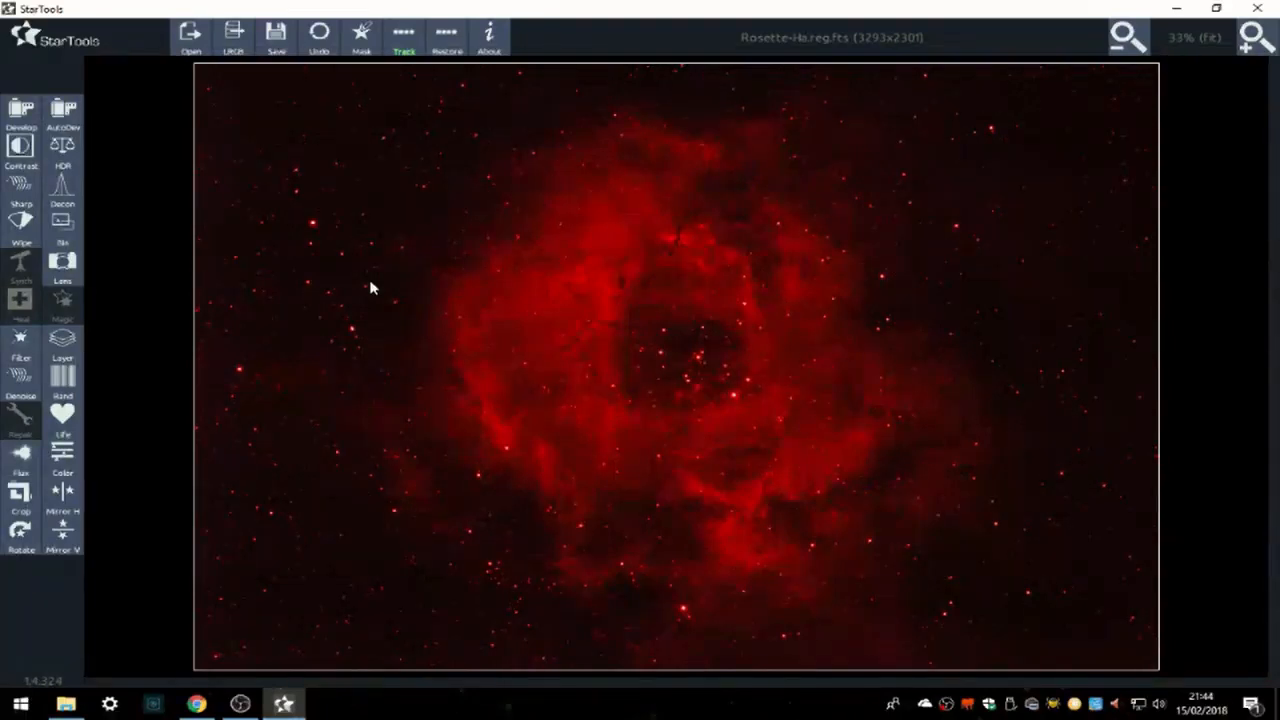
Set Dark/Bright Response to Full in the HDR module with Reveal All, and compare the nebula with the before view
left_click(71, 155)
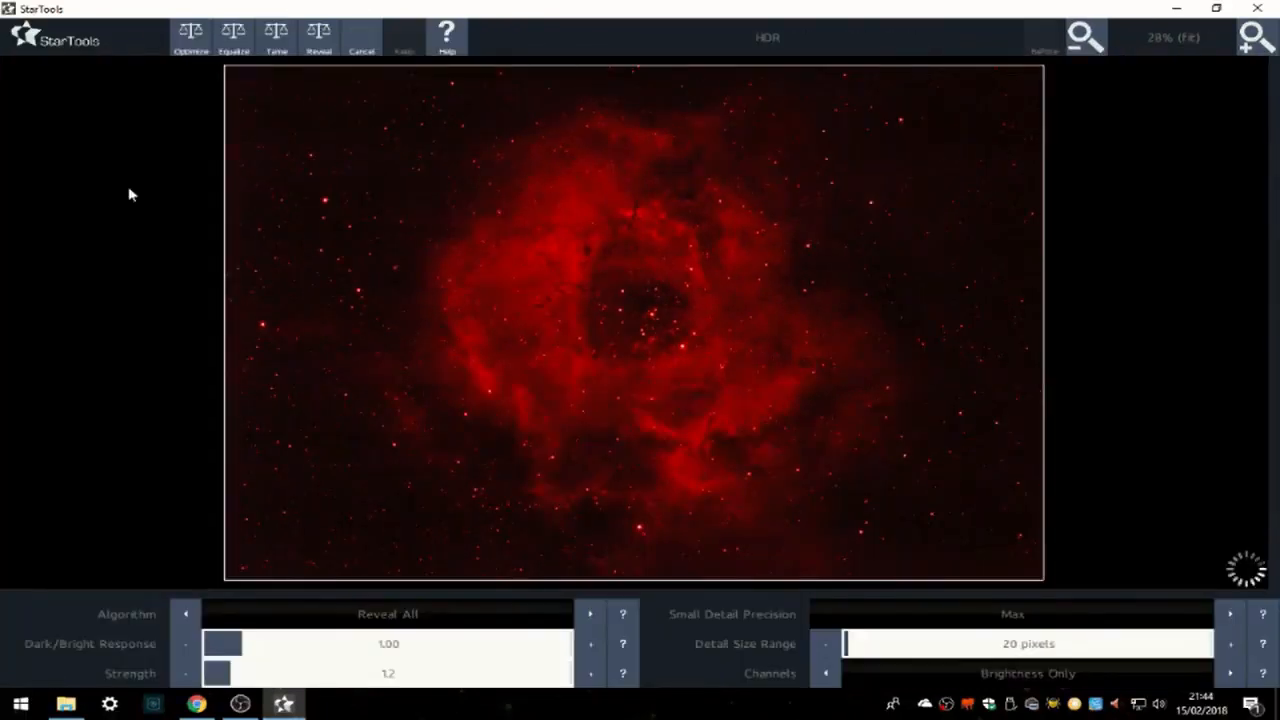
left_click(1252, 38)
left_click(1252, 38)
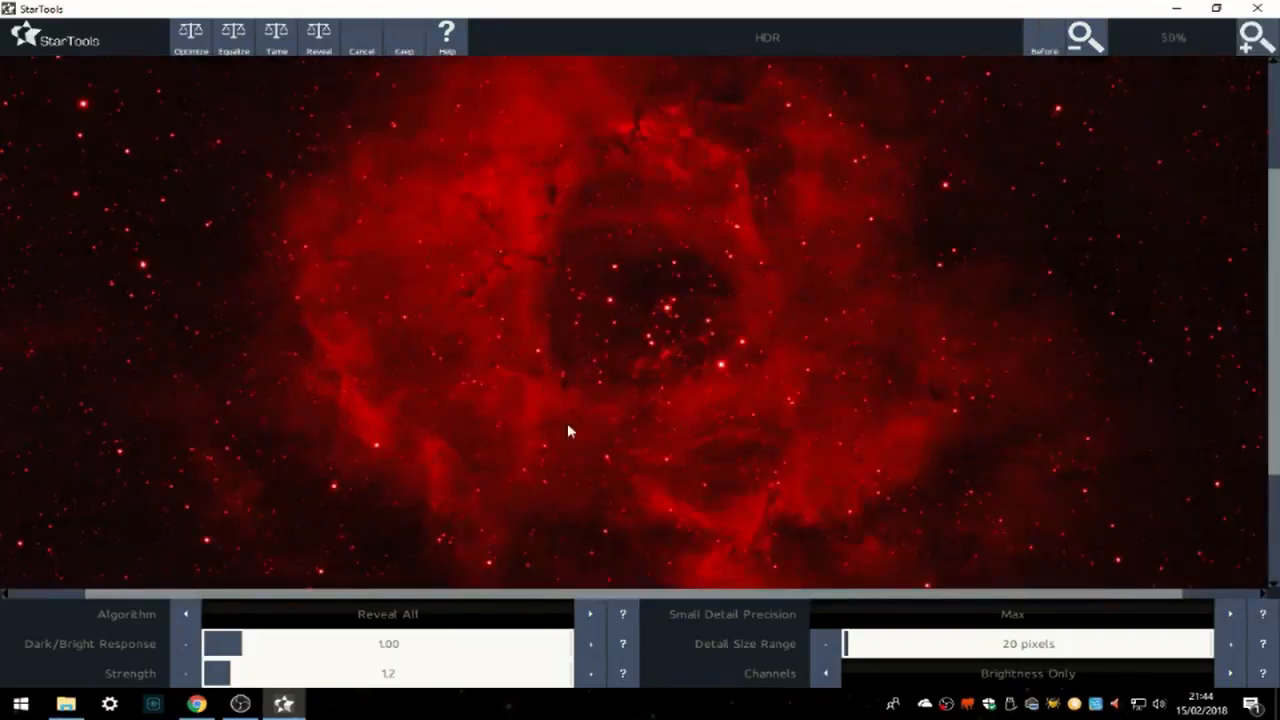
left_click_drag(490, 640, 565, 643)
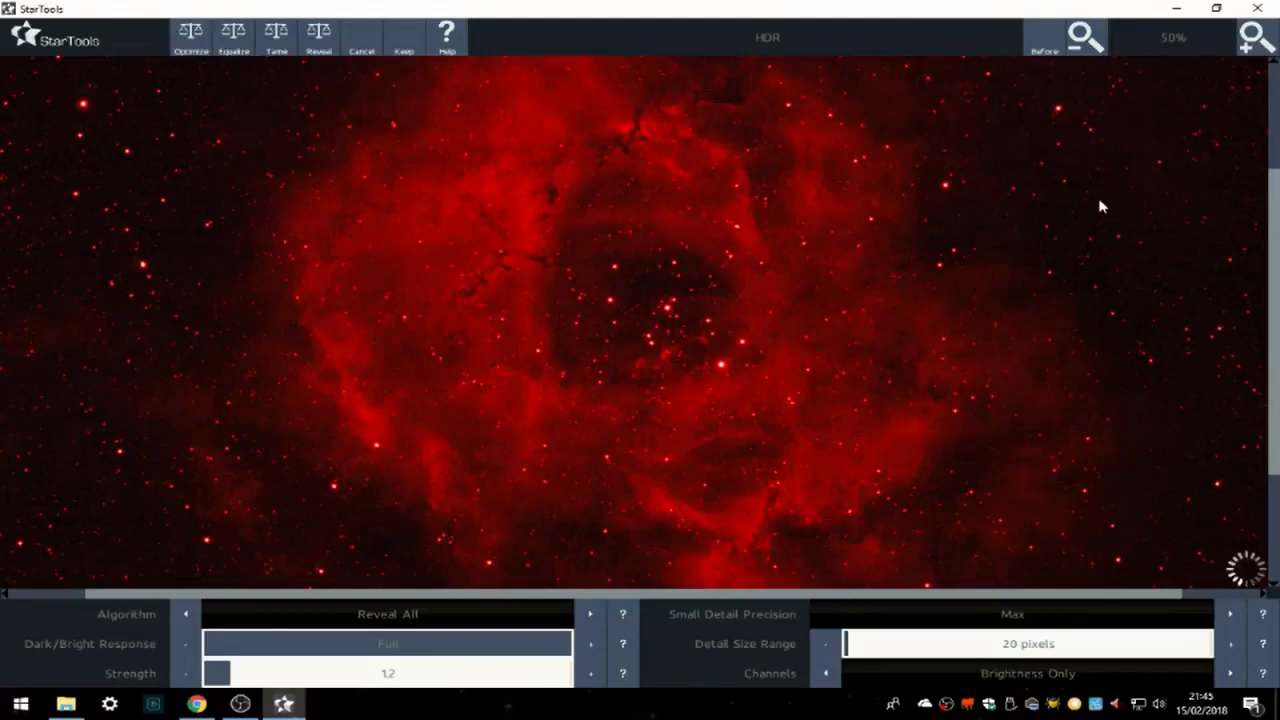
left_click(1041, 39)
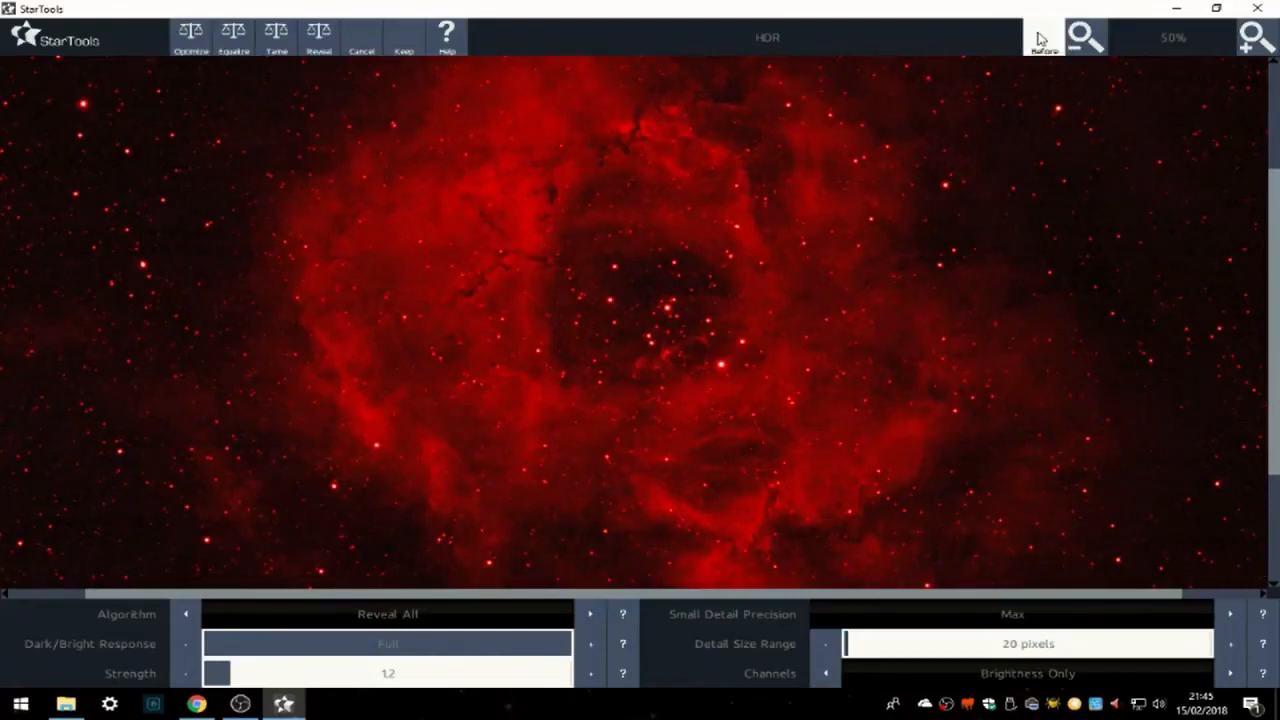
left_click(1040, 38)
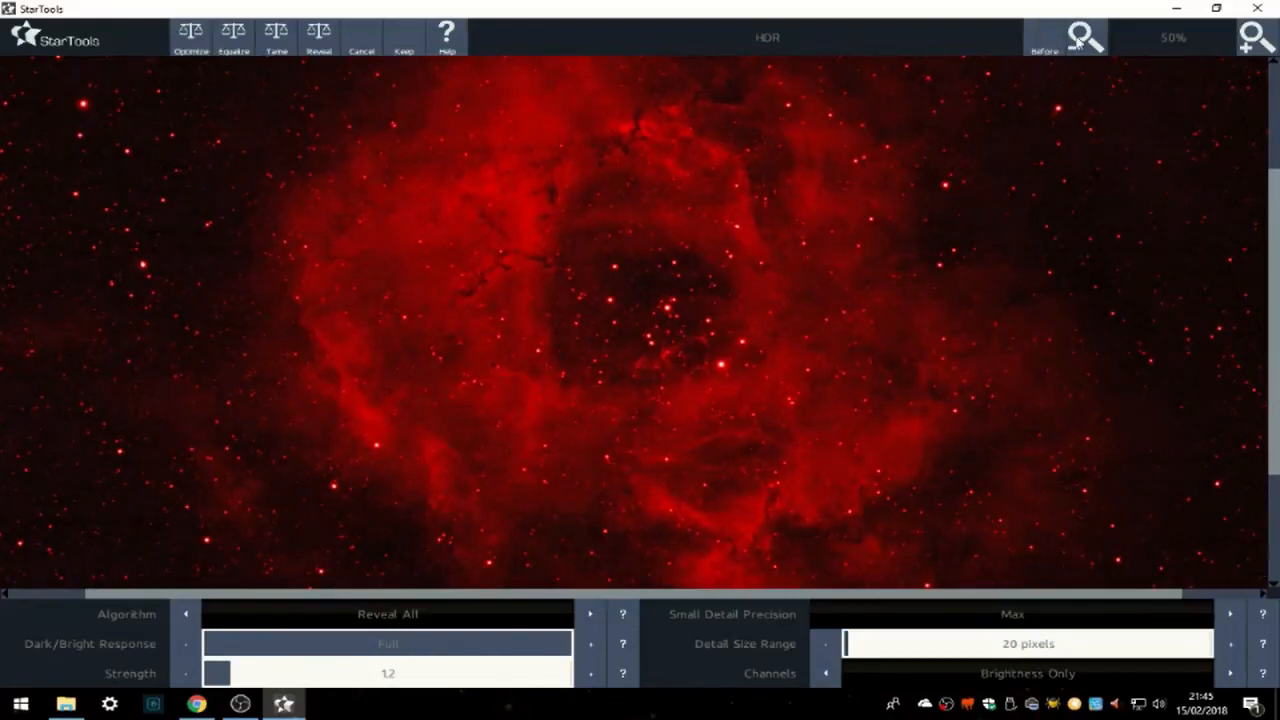
Reduce the HDR Strength to 1.1 and compare the result with the before view of the whole nebula
left_click(1078, 42)
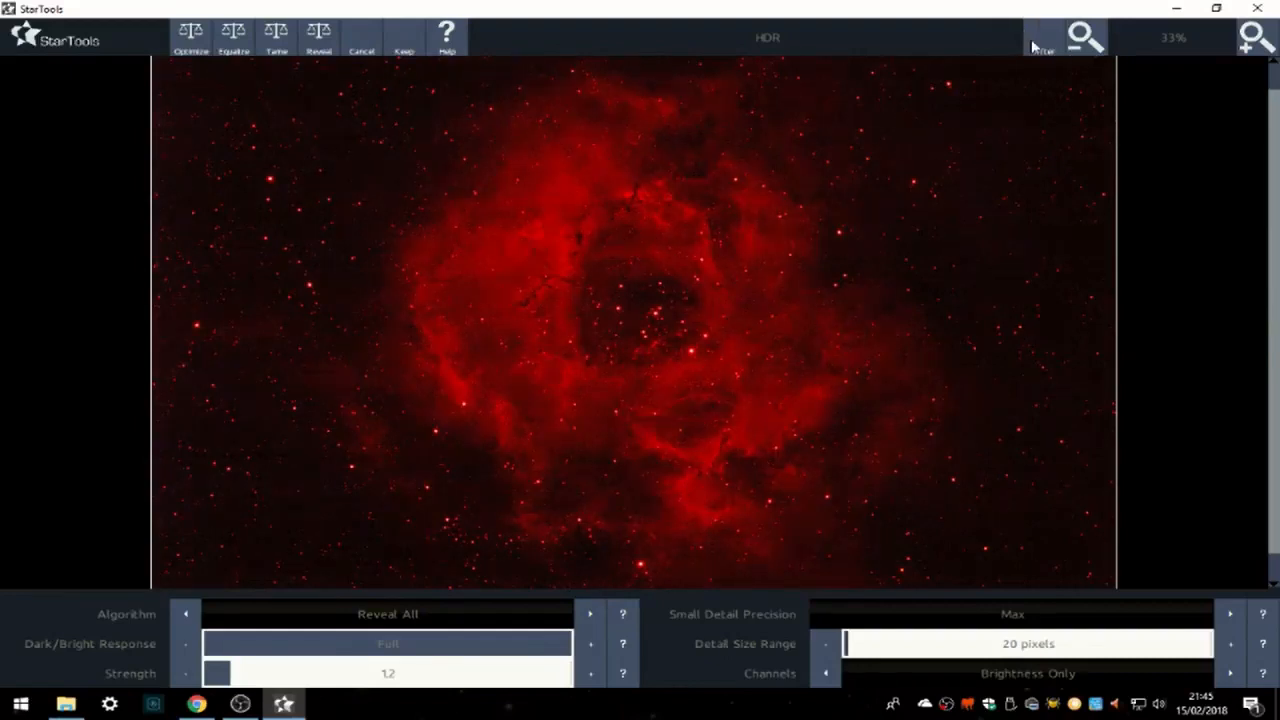
left_click(1034, 44)
left_click(185, 673)
left_click(1046, 36)
left_click(1046, 36)
Raise the Detail Size Range to about the middle of its scale, compare before and after, and keep the HDR result
left_click(1021, 643)
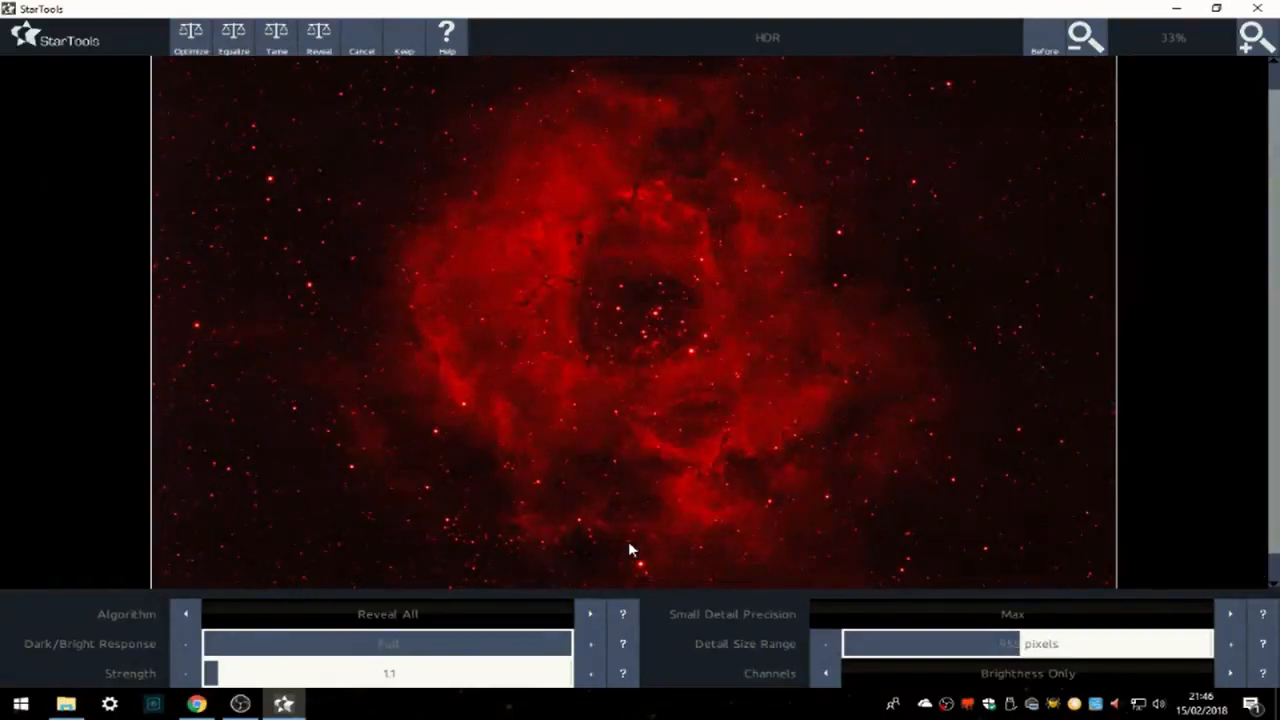
left_click(1050, 46)
left_click(1050, 46)
left_click(1050, 46)
left_click(1050, 46)
left_click(404, 40)
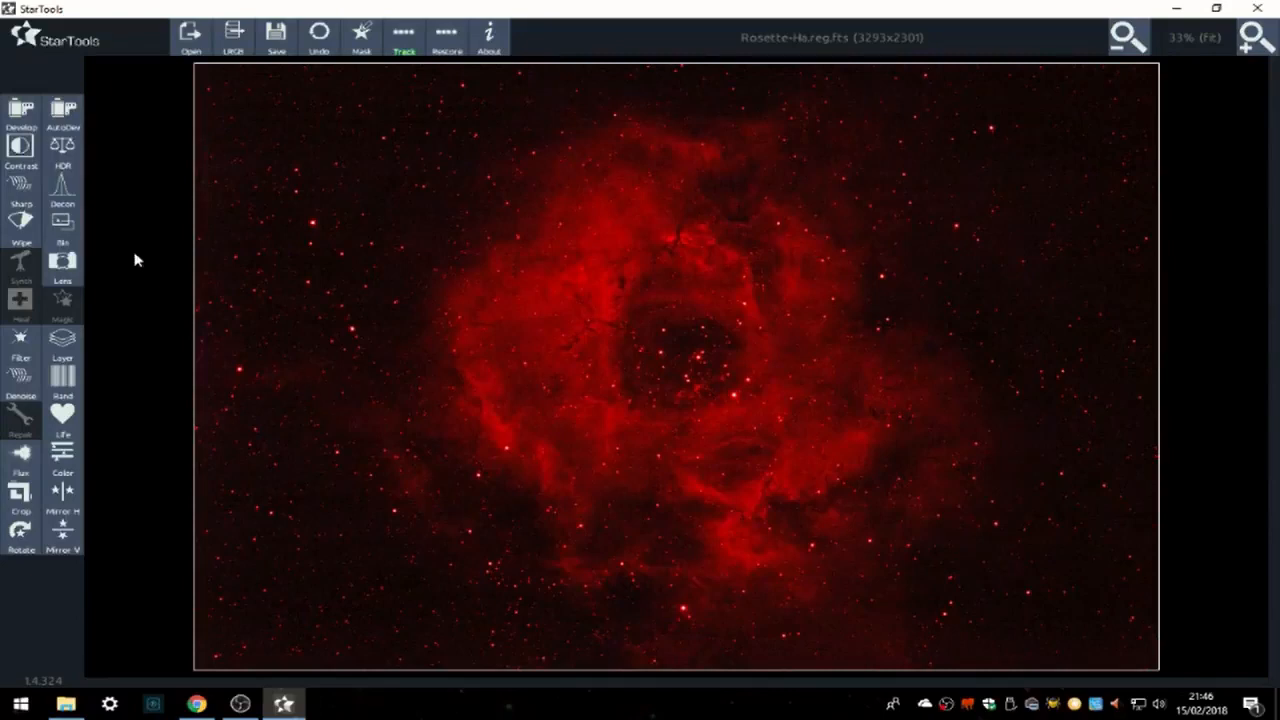
left_click(62, 147)
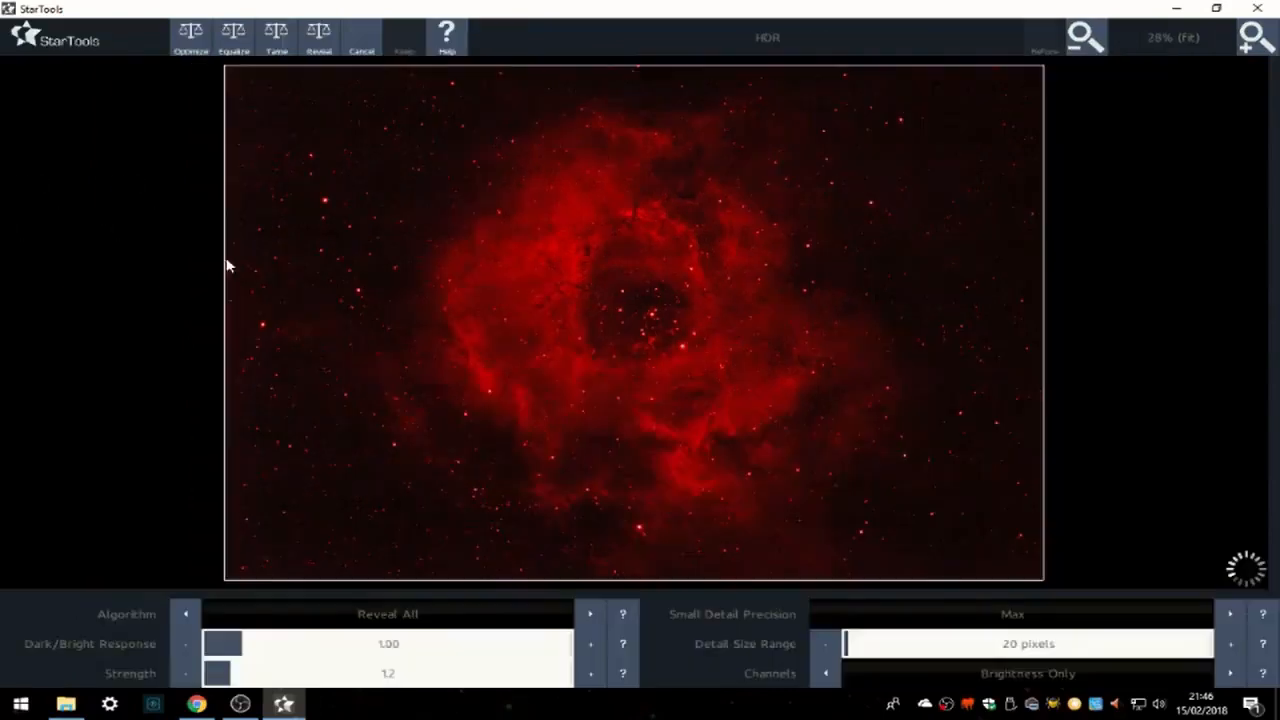
left_click(190, 38)
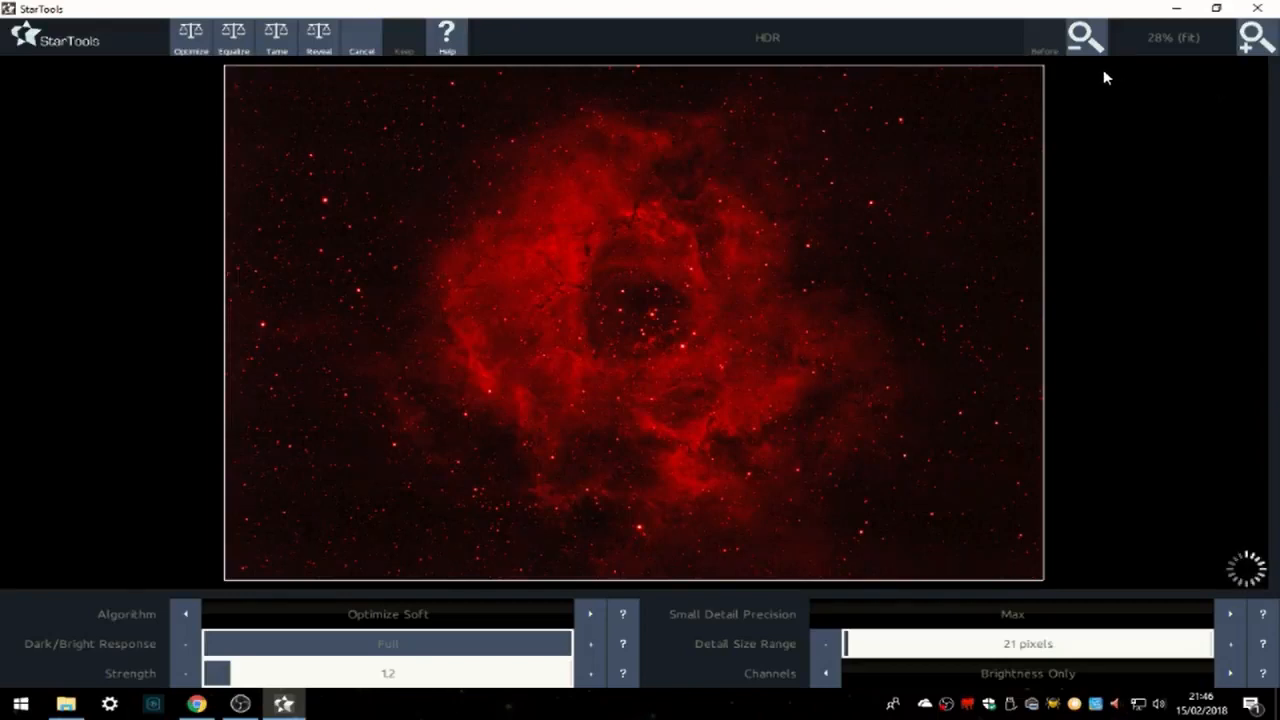
left_click(1042, 44)
left_click(1042, 44)
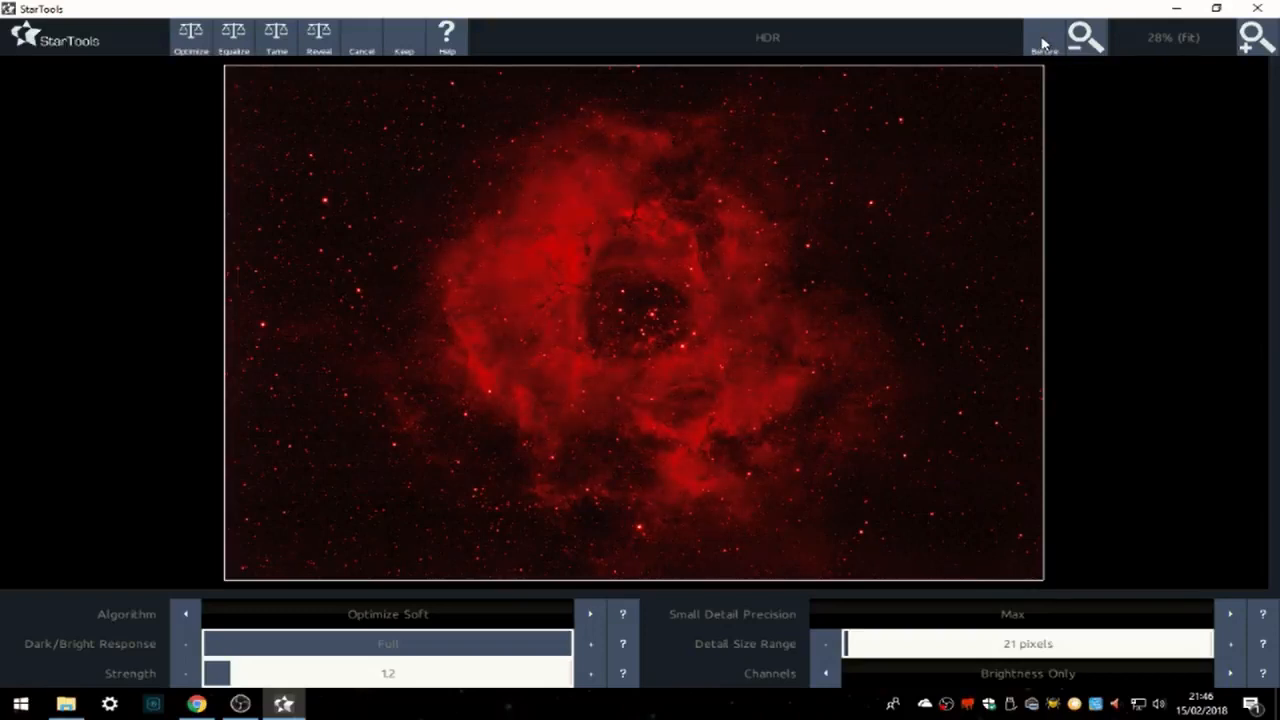
left_click(1042, 44)
left_click(186, 675)
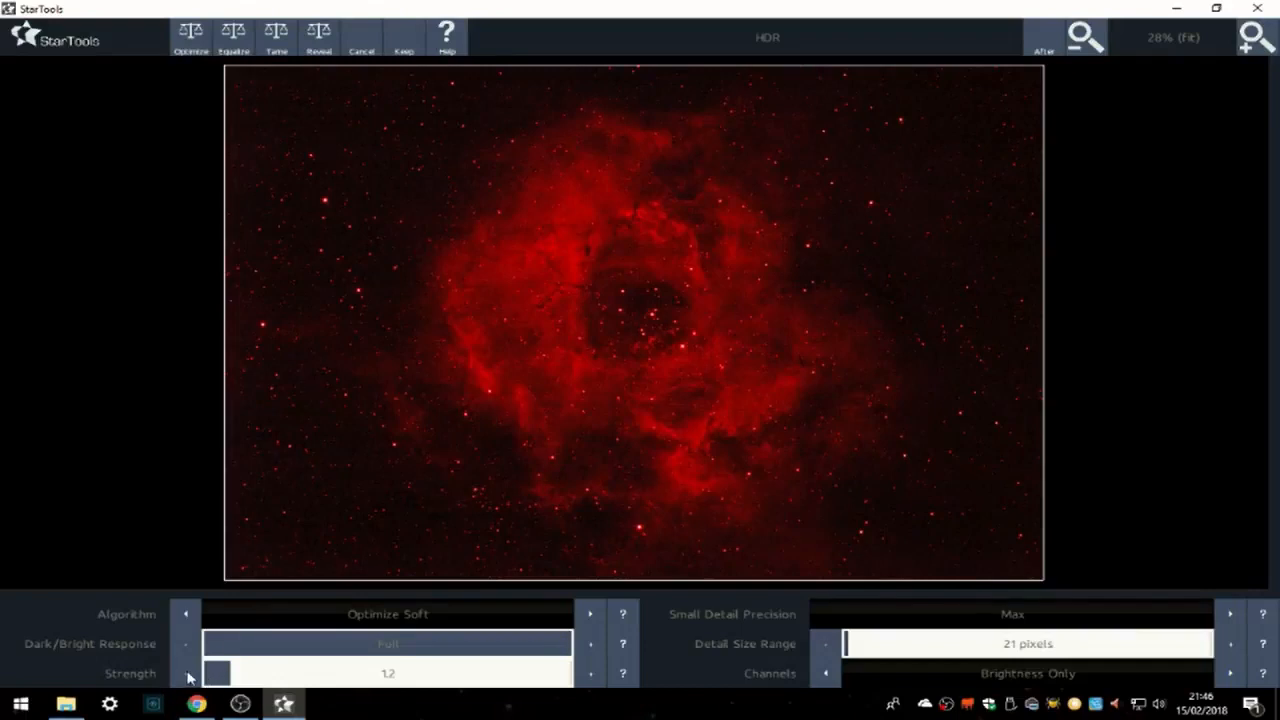
left_click(1054, 42)
left_click(1054, 42)
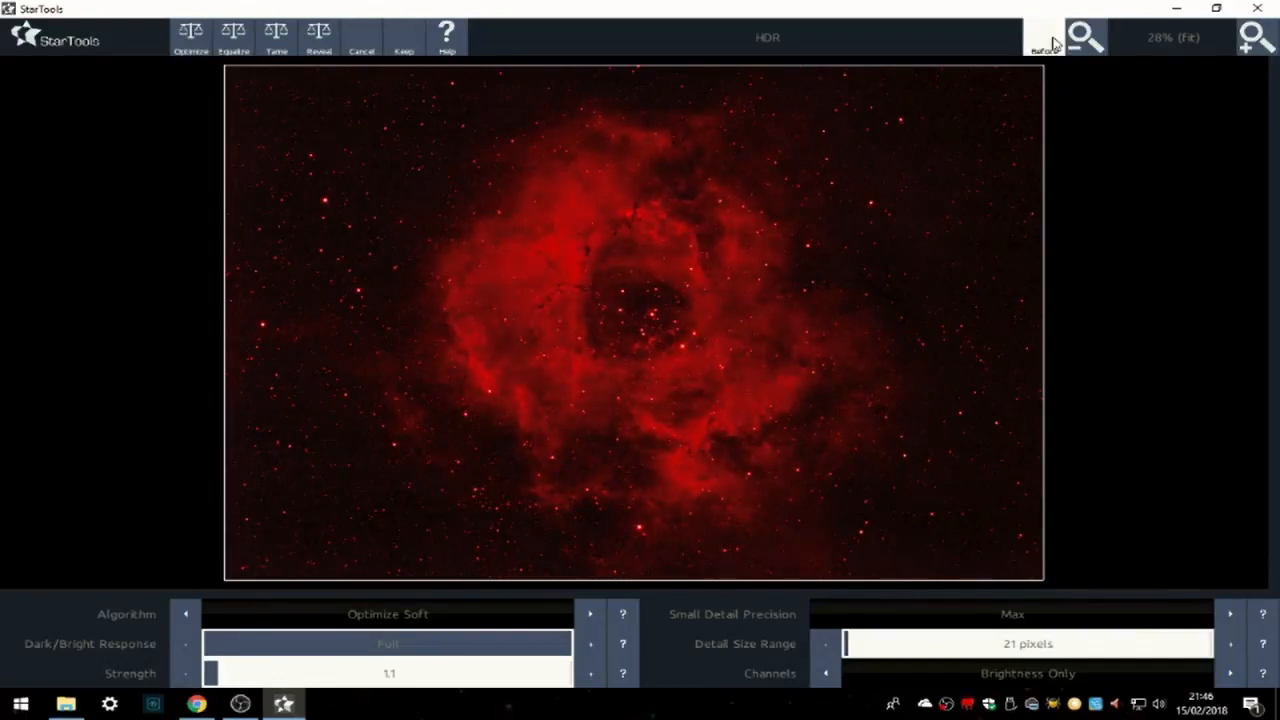
left_click(362, 50)
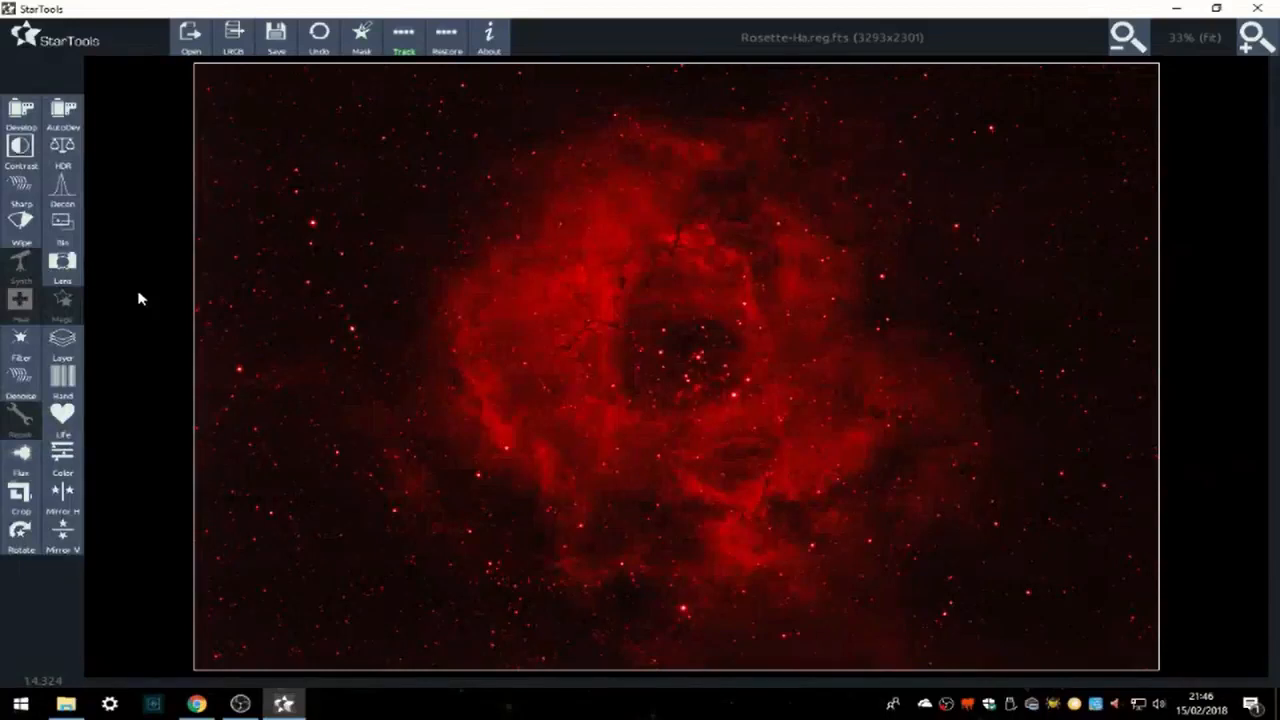
Load the Isolate preset in the Life module and acknowledge its mask notice
left_click(66, 424)
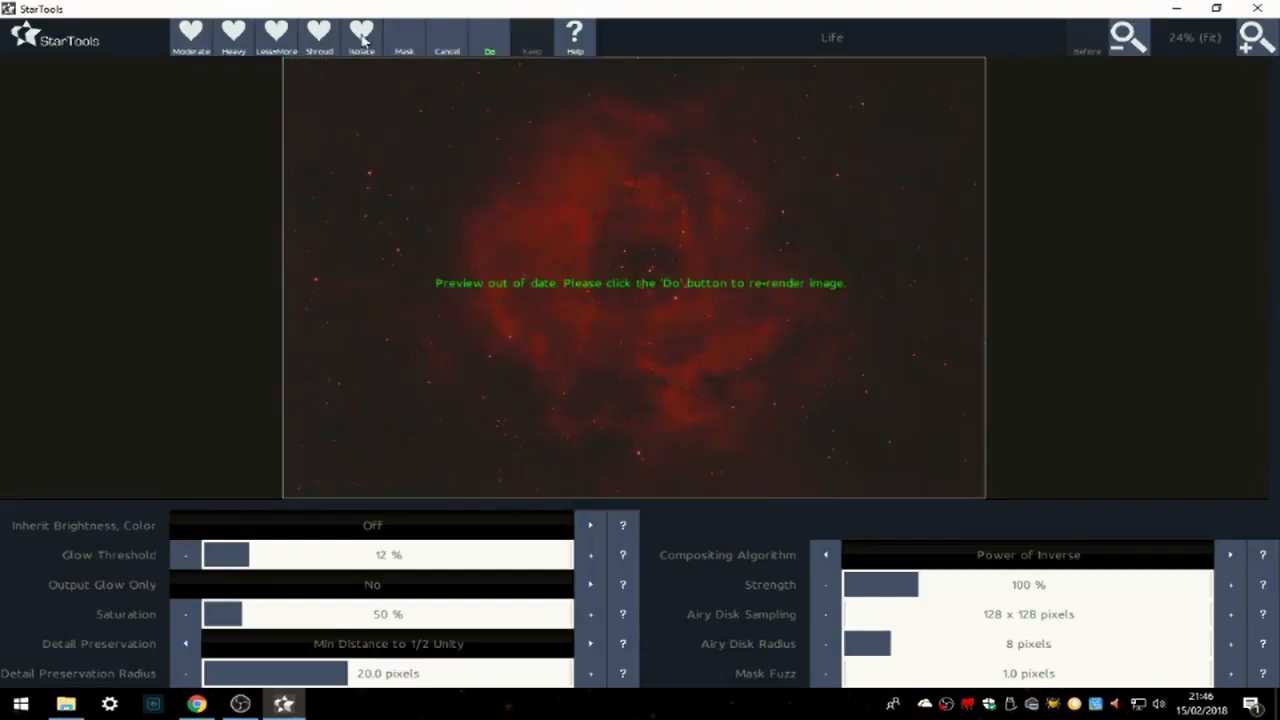
left_click(362, 38)
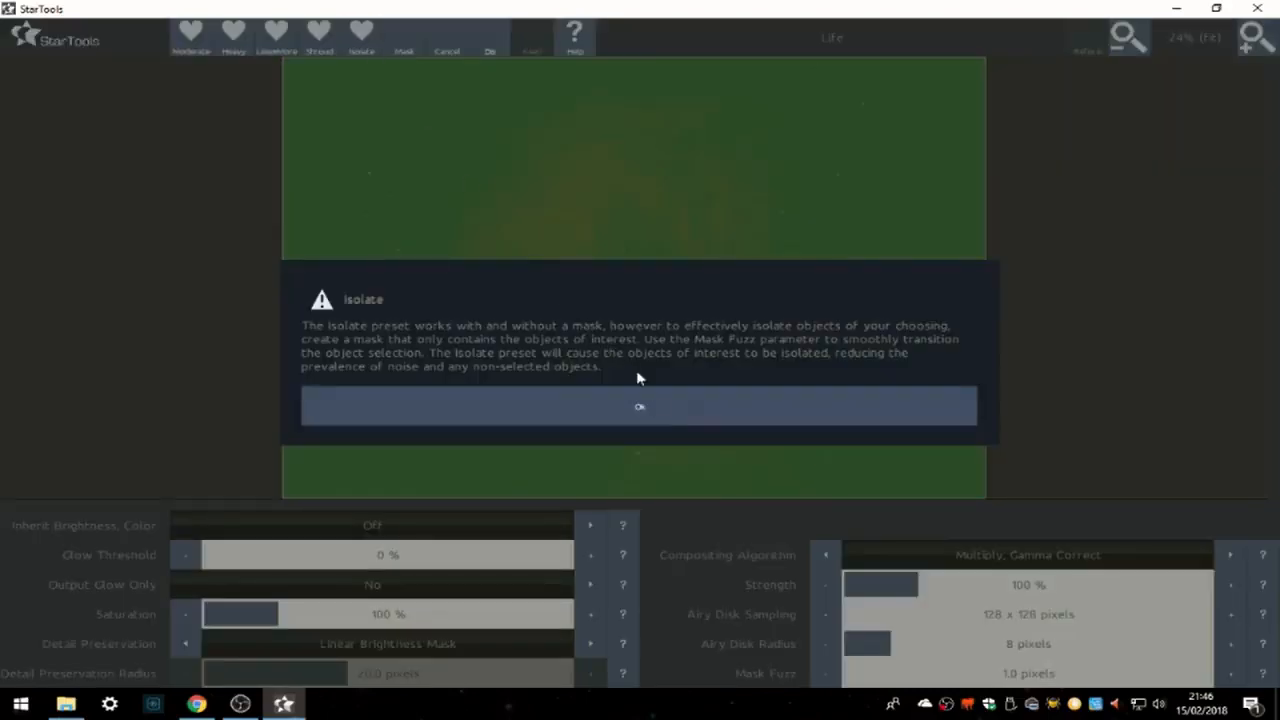
left_click(654, 408)
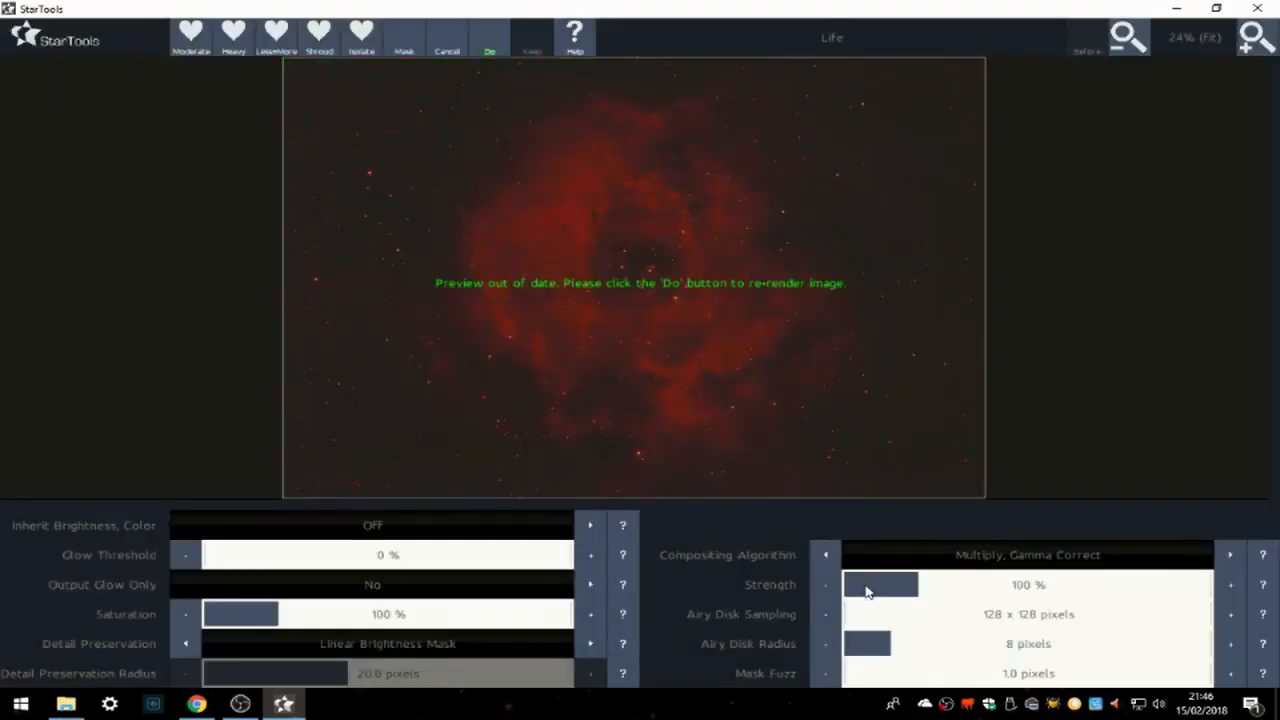
Set the Life Strength to 25%, render the image, compare it with the before view and keep the result
left_click_drag(851, 587, 843, 585)
left_click(1231, 586)
left_click(1231, 586)
left_click(1231, 586)
left_click(486, 45)
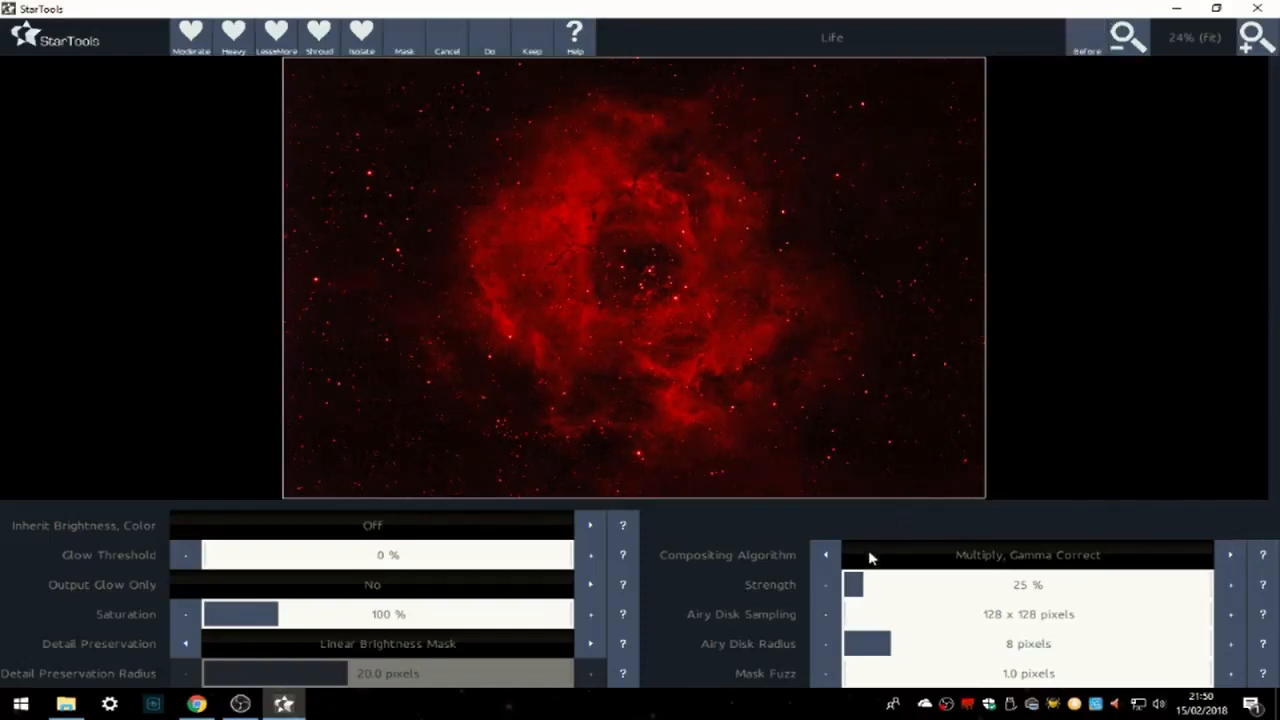
left_click(855, 586)
left_click(1087, 40)
left_click(526, 52)
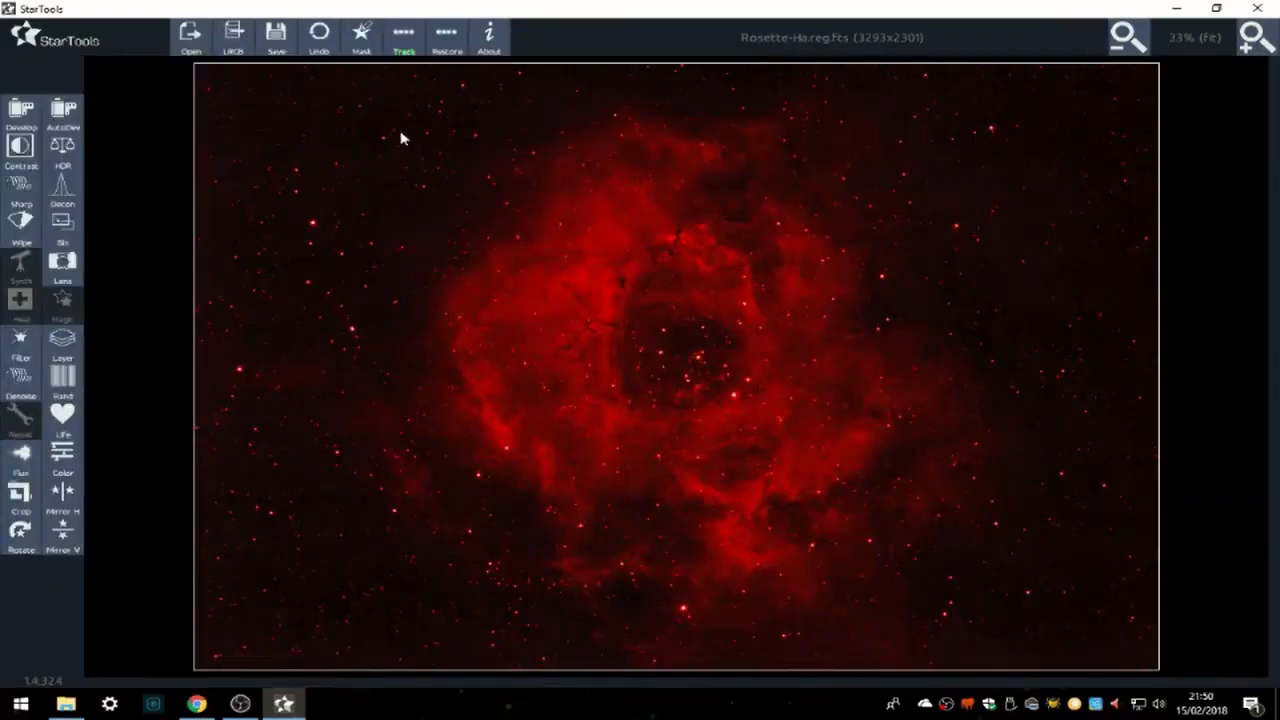
Try an automatic star mask using the FatStars preset with Filter Sensitivity 10, and grow it once
left_click(360, 42)
left_click(280, 44)
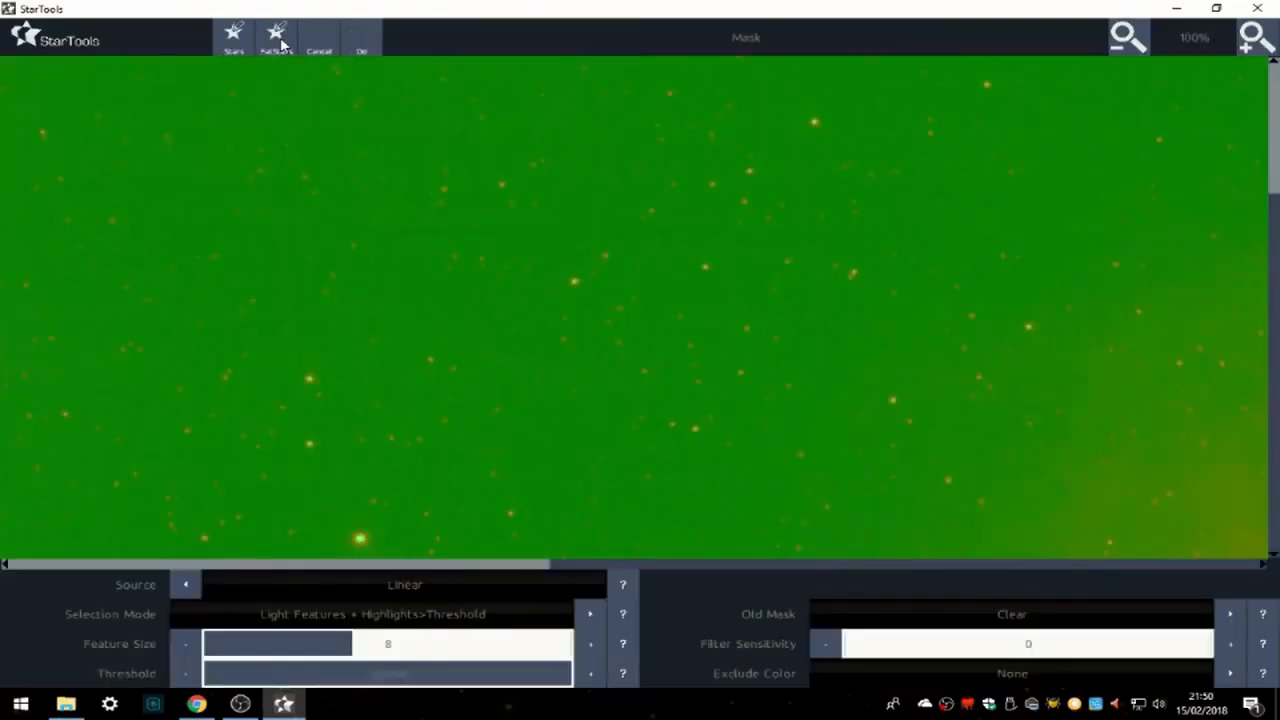
left_click(974, 647)
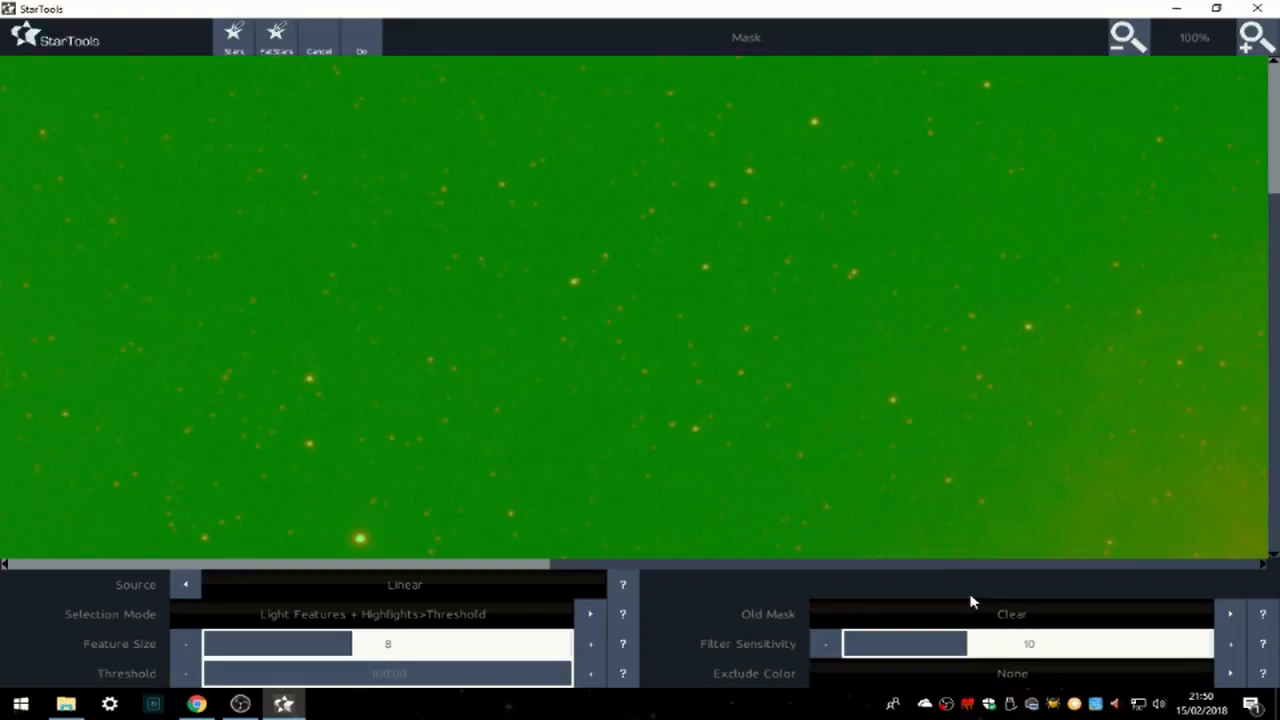
left_click(366, 41)
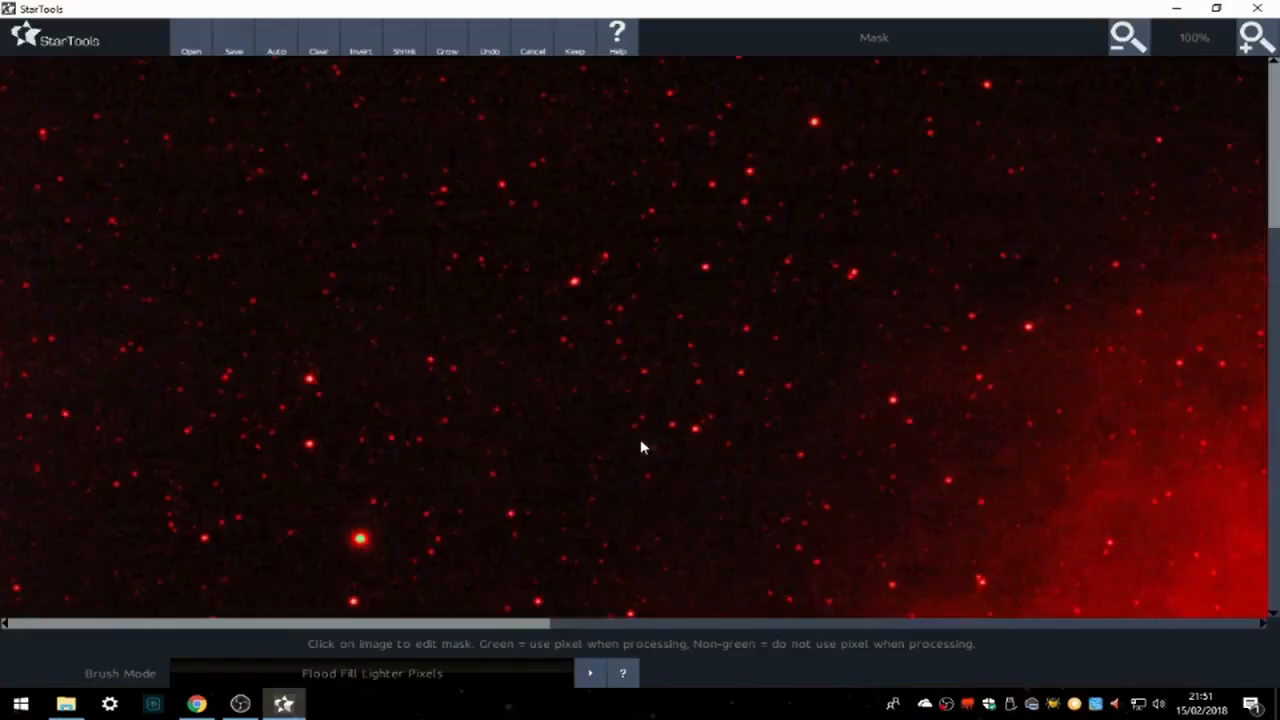
left_click(1128, 45)
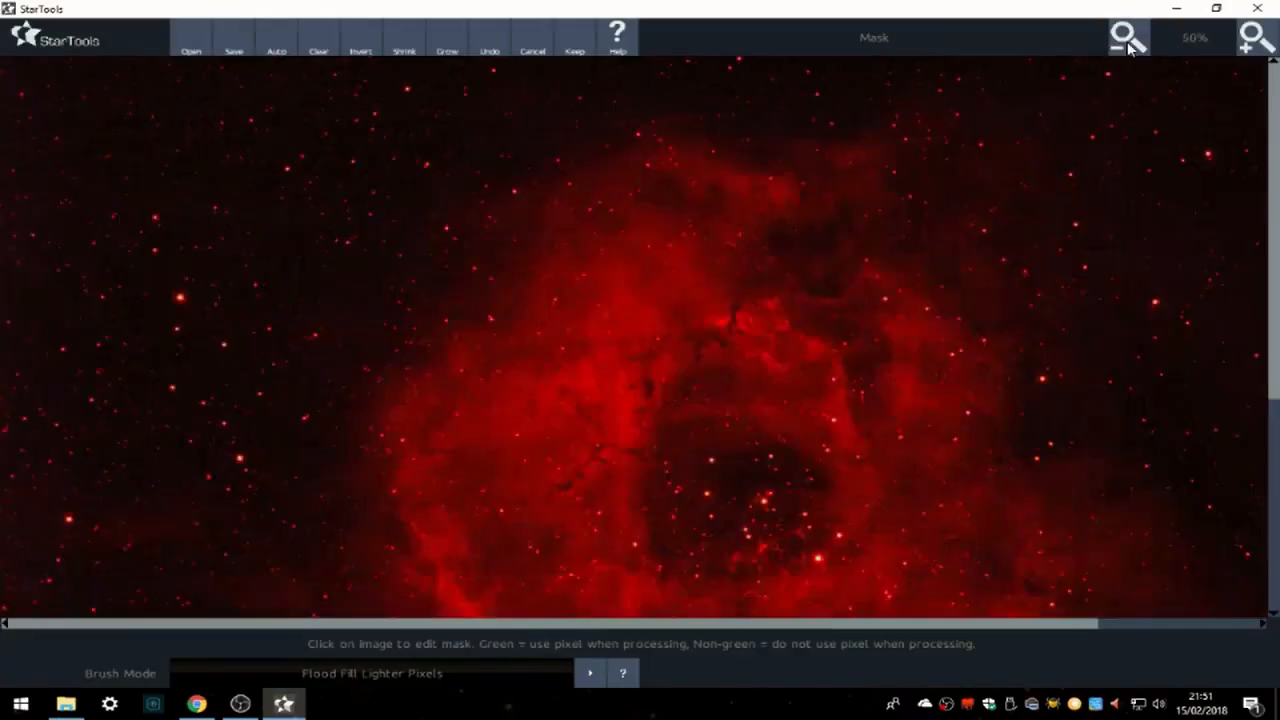
left_click(449, 42)
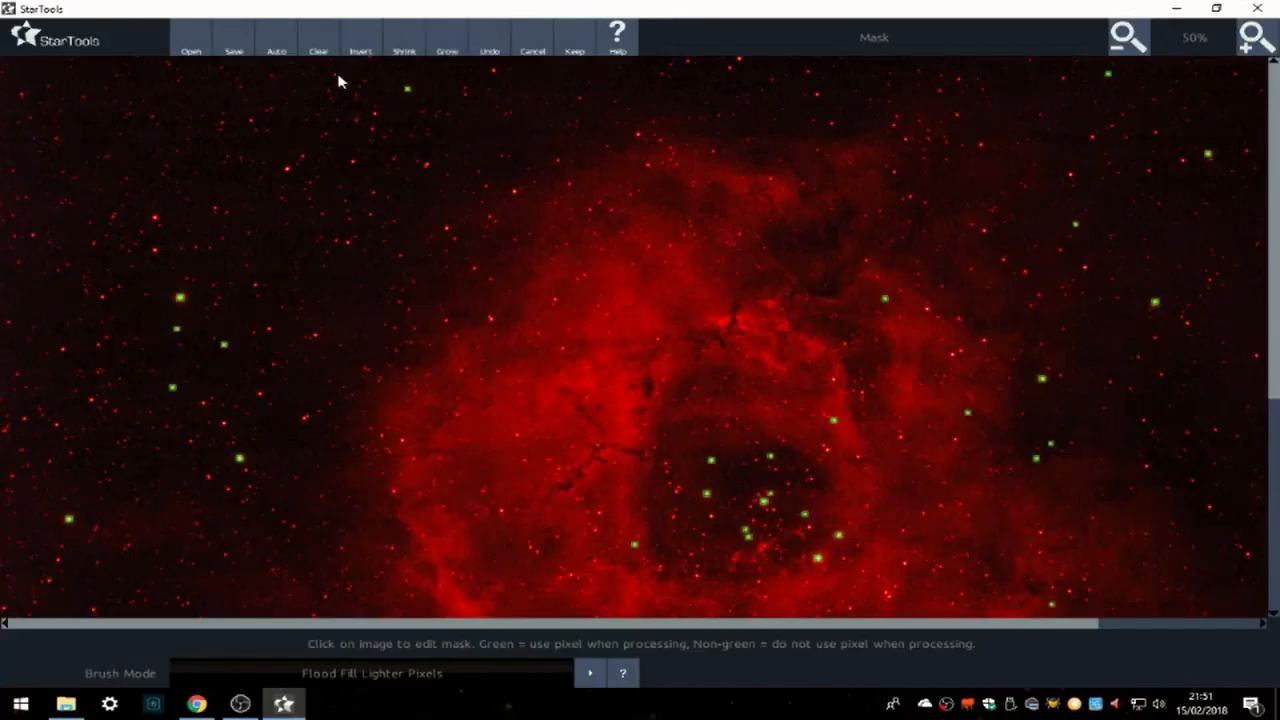
Regenerate the automatic mask with the unmodified FatStars preset and grow it once
left_click(277, 52)
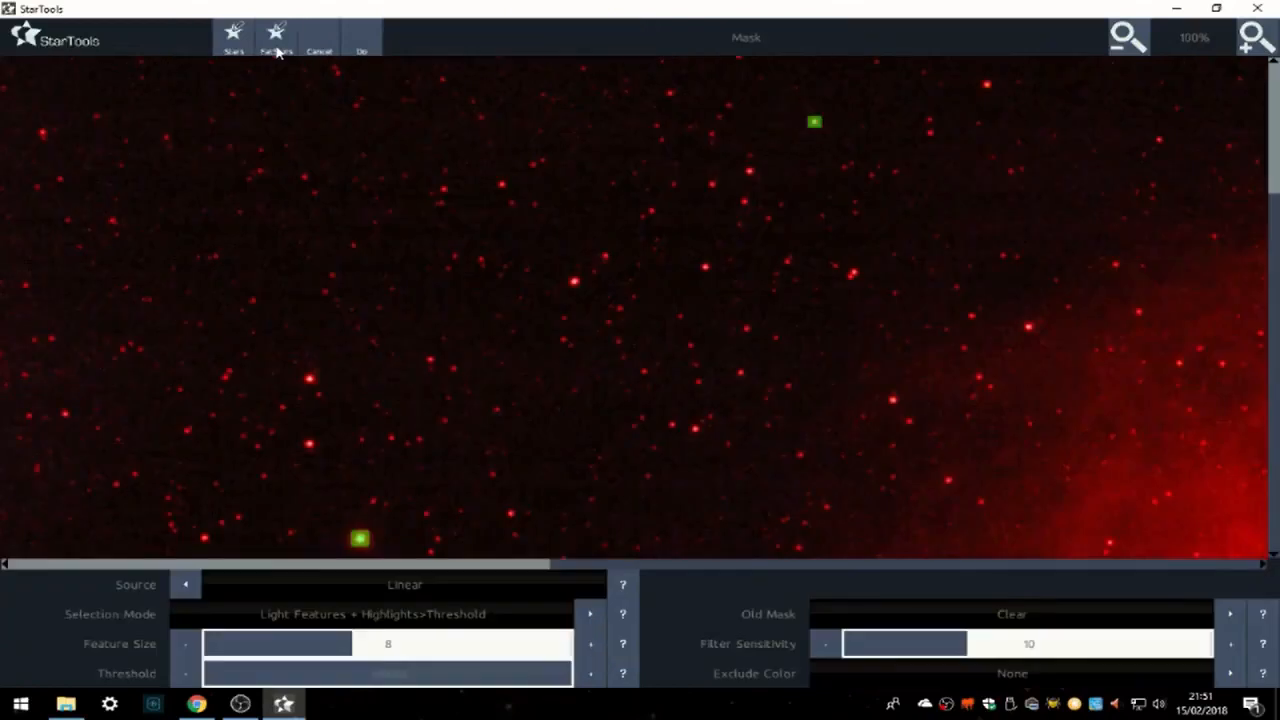
left_click(278, 52)
left_click(365, 50)
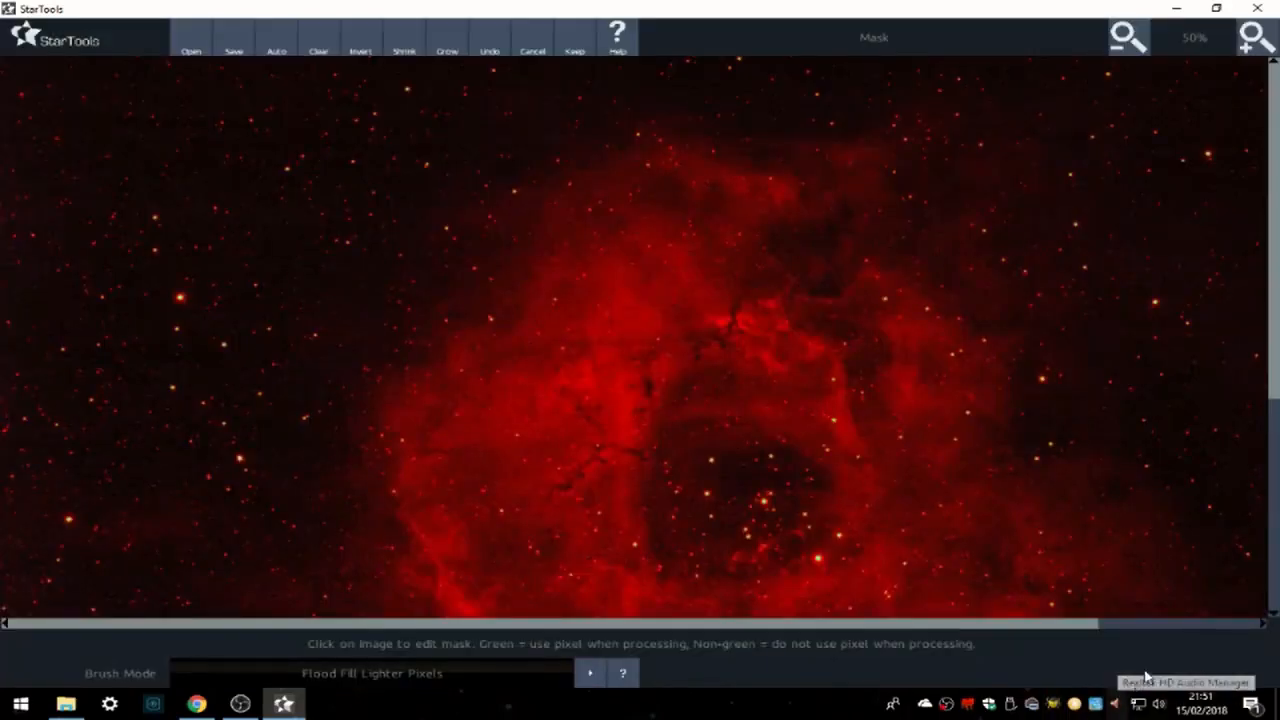
left_click(453, 50)
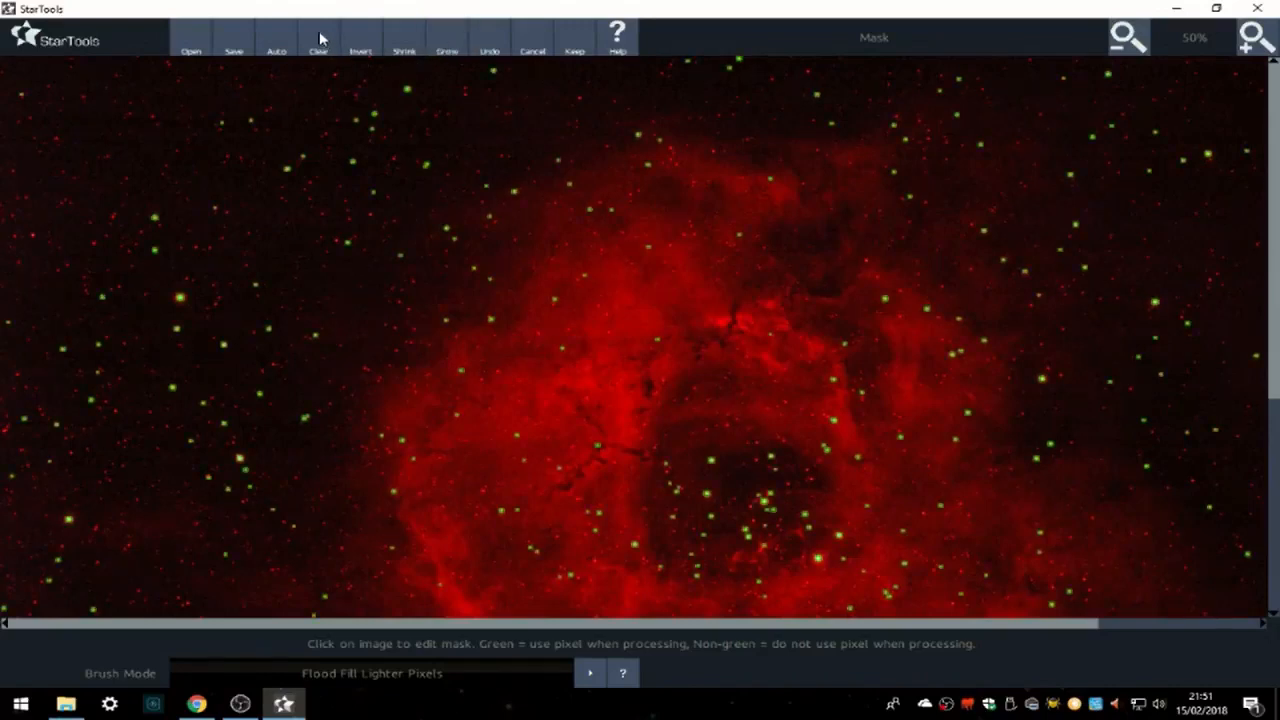
Add smaller stars to the mask using the Stars preset, with Old Mask set to Add New To Old and Filter Sensitivity 11
left_click(276, 48)
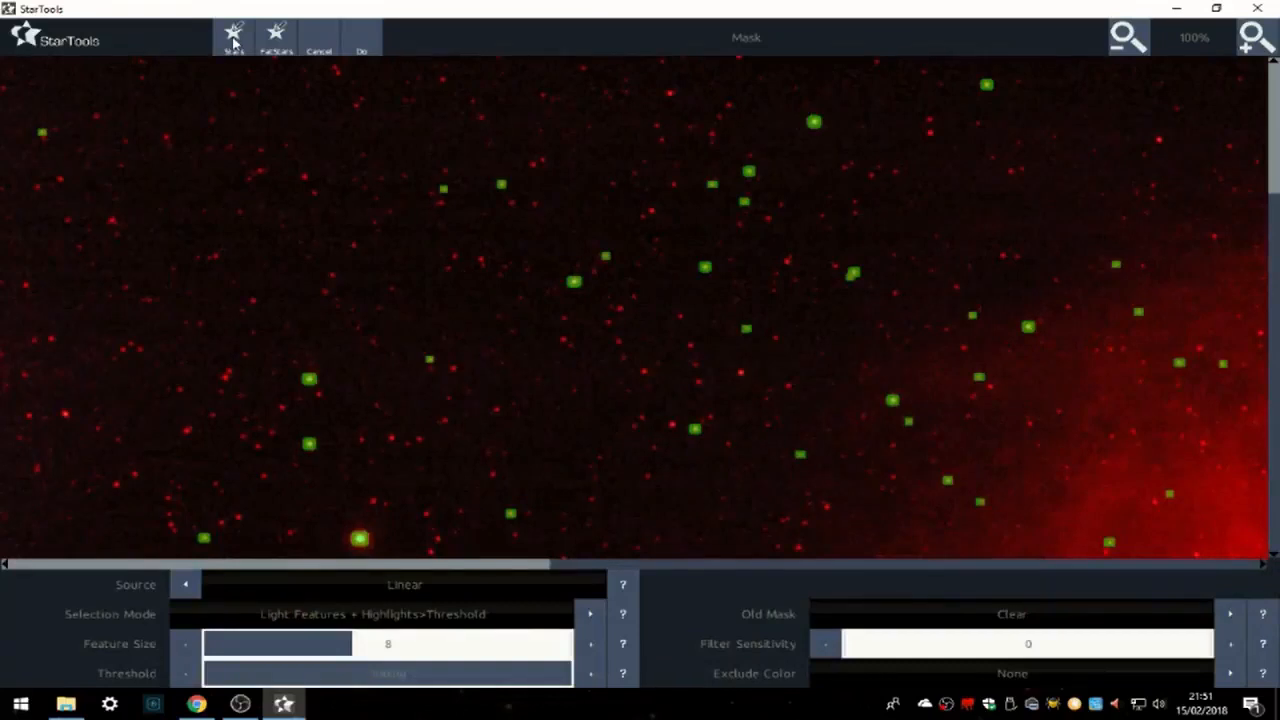
left_click(234, 42)
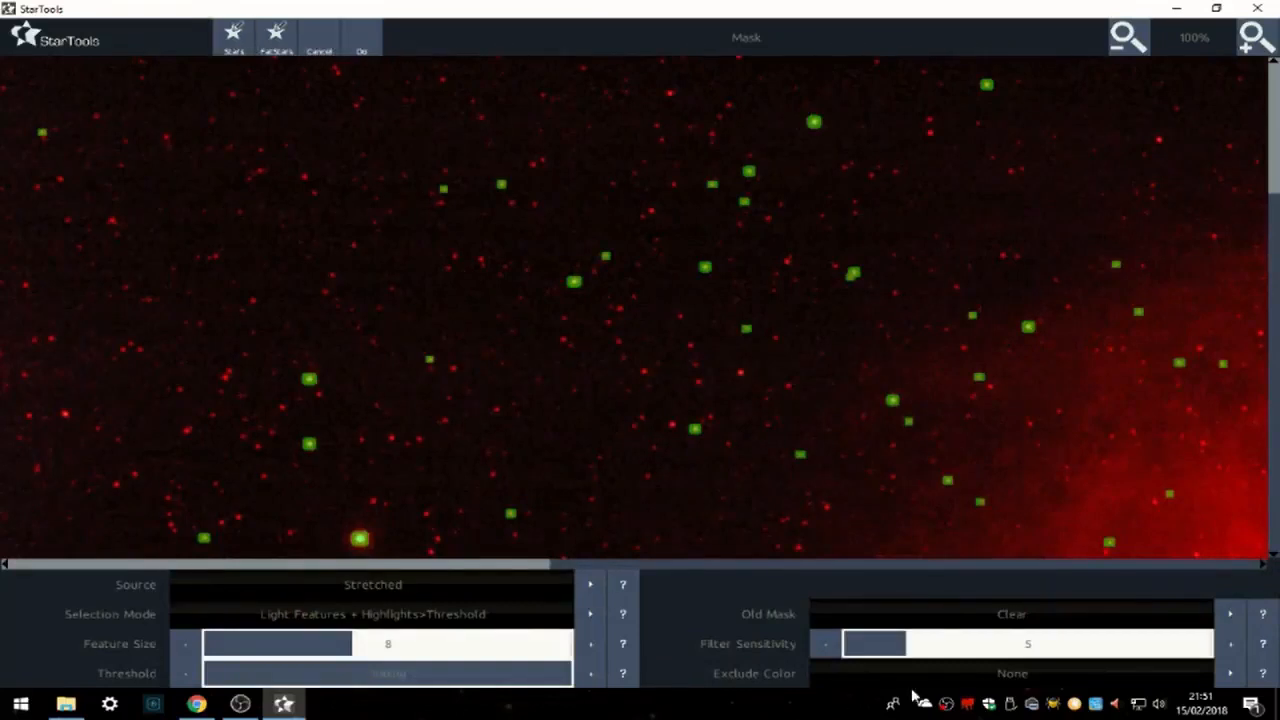
left_click(1231, 614)
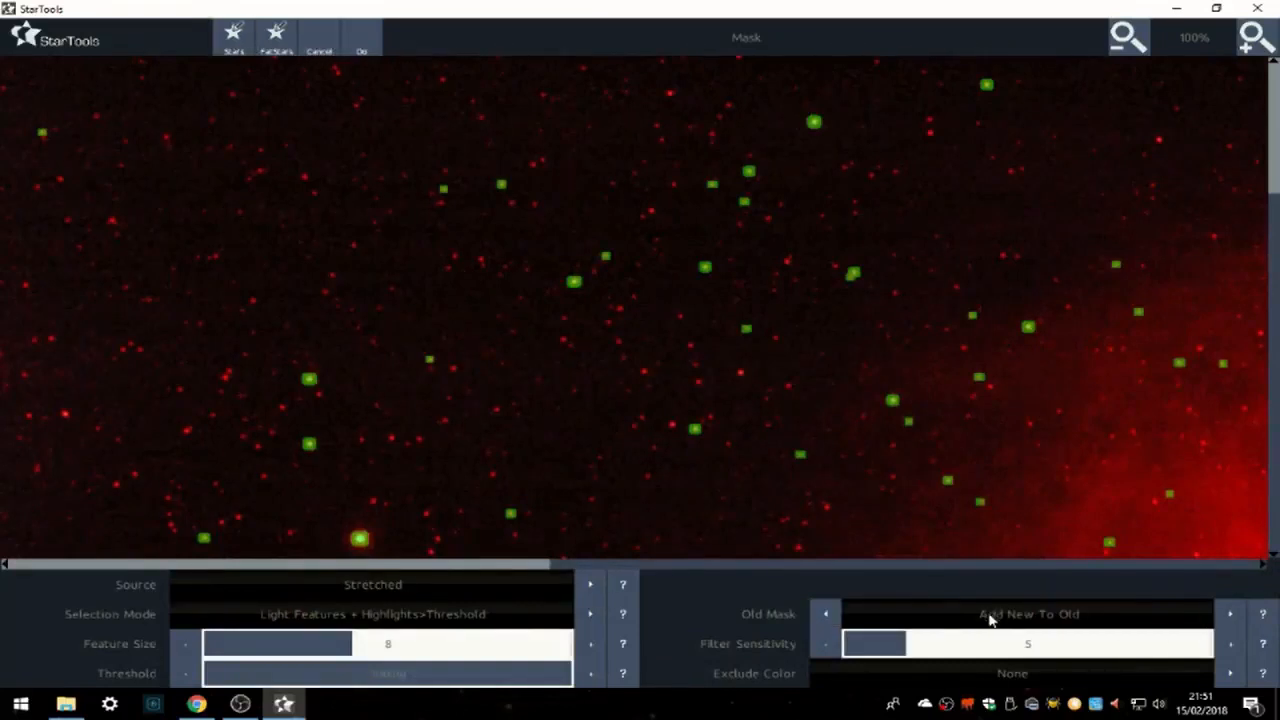
left_click(983, 655)
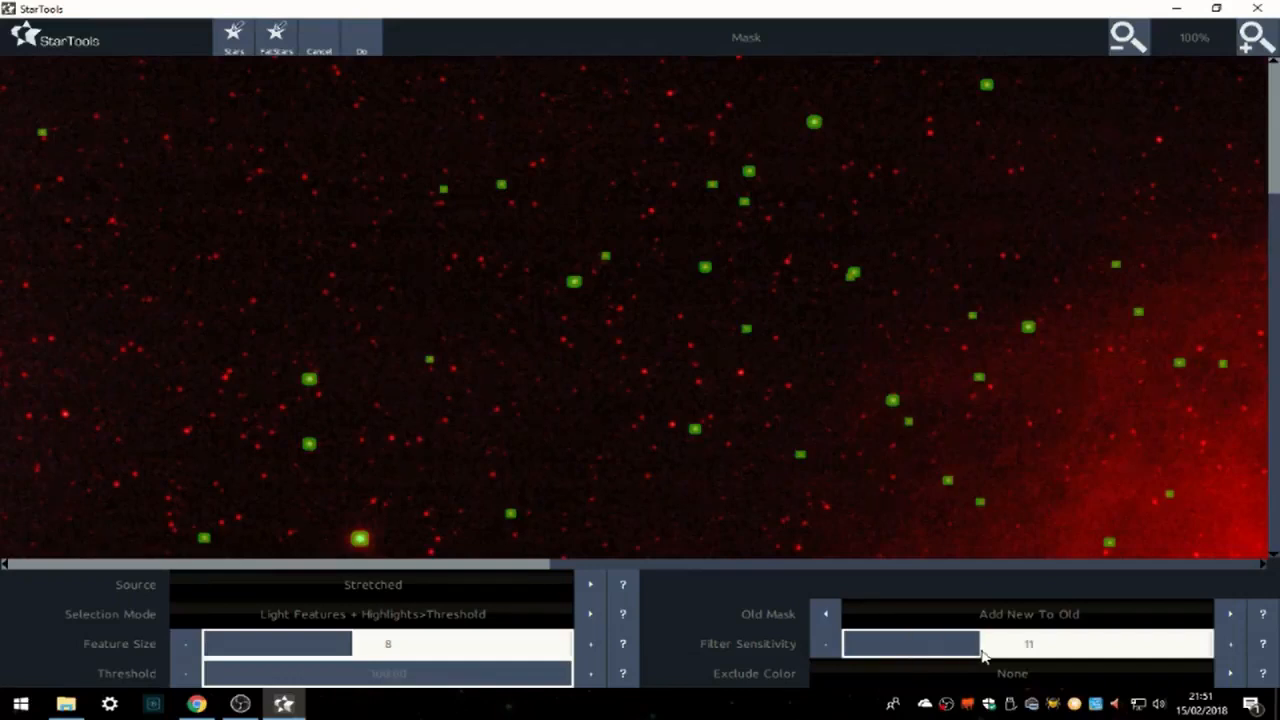
left_click(360, 42)
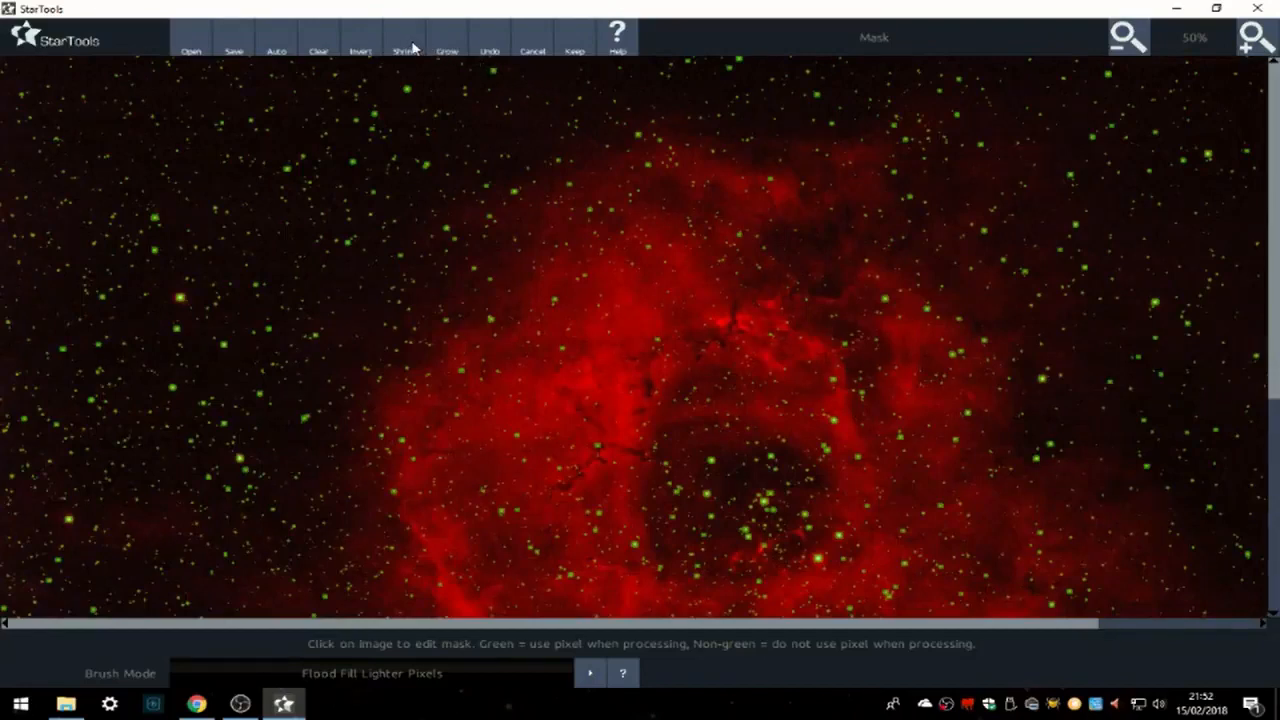
Grow the combined star mask once, invert it to exclude the stars, and keep it
left_click(445, 48)
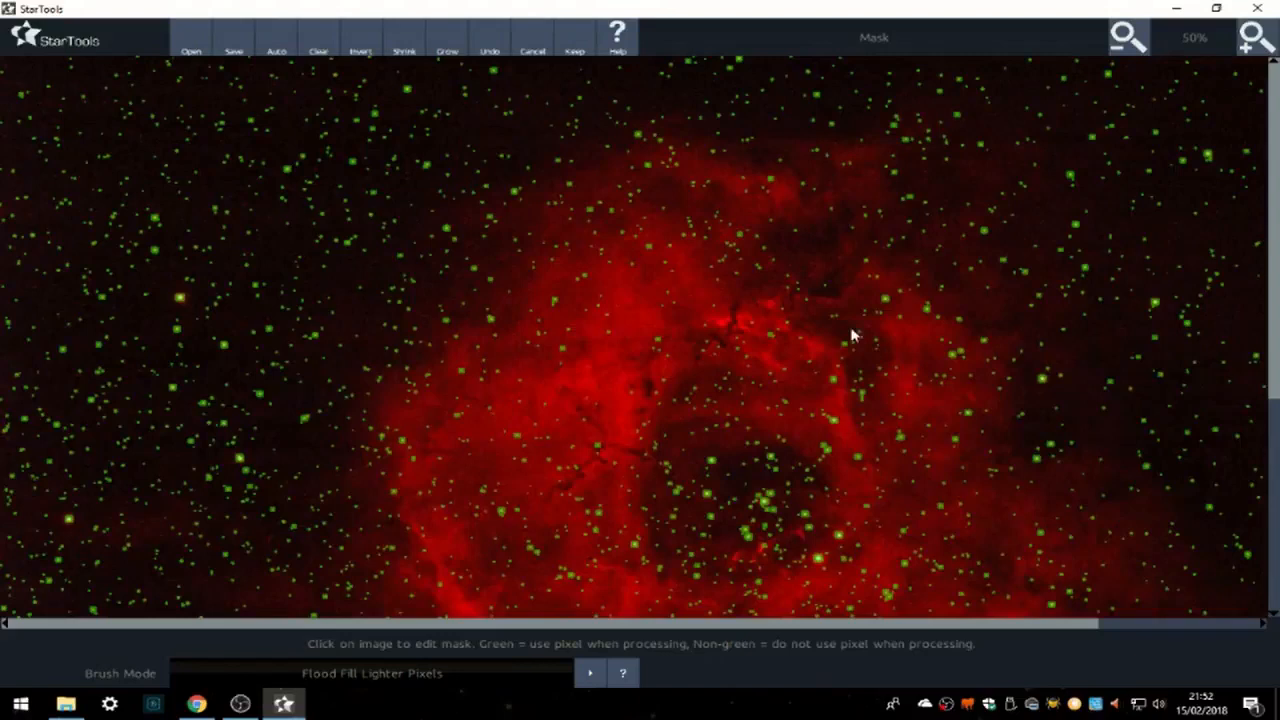
left_click(368, 50)
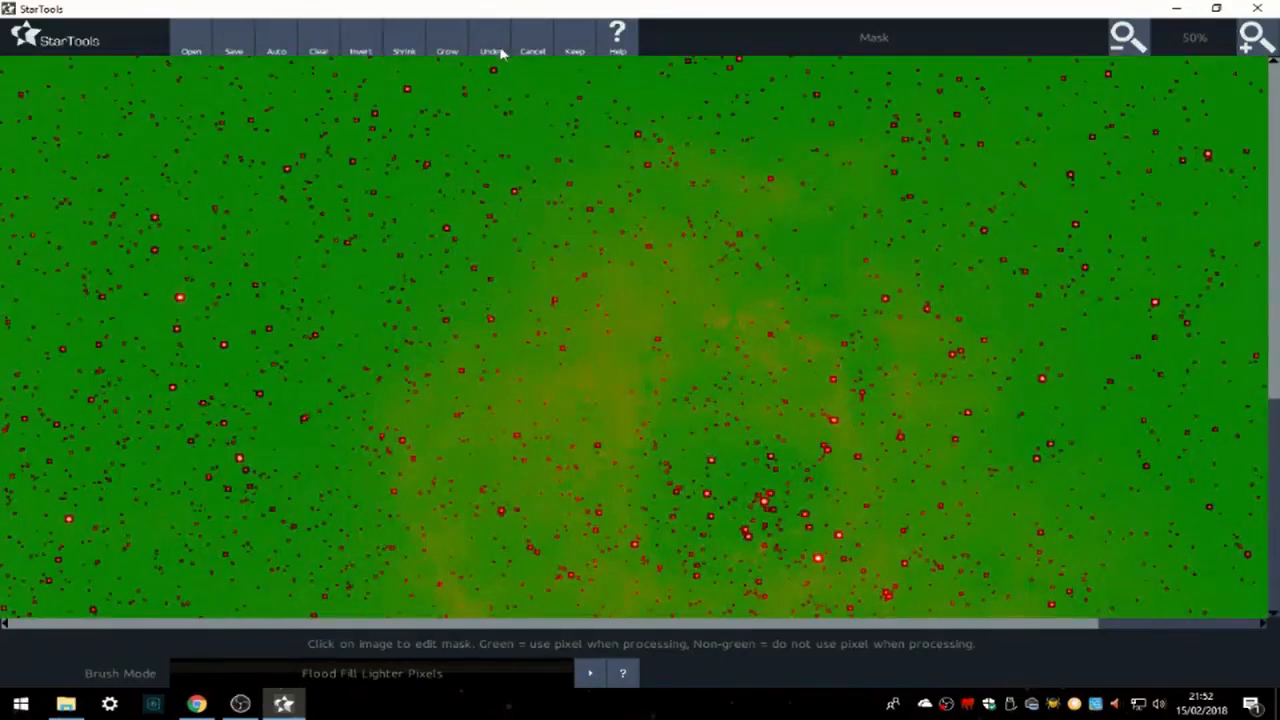
left_click(576, 42)
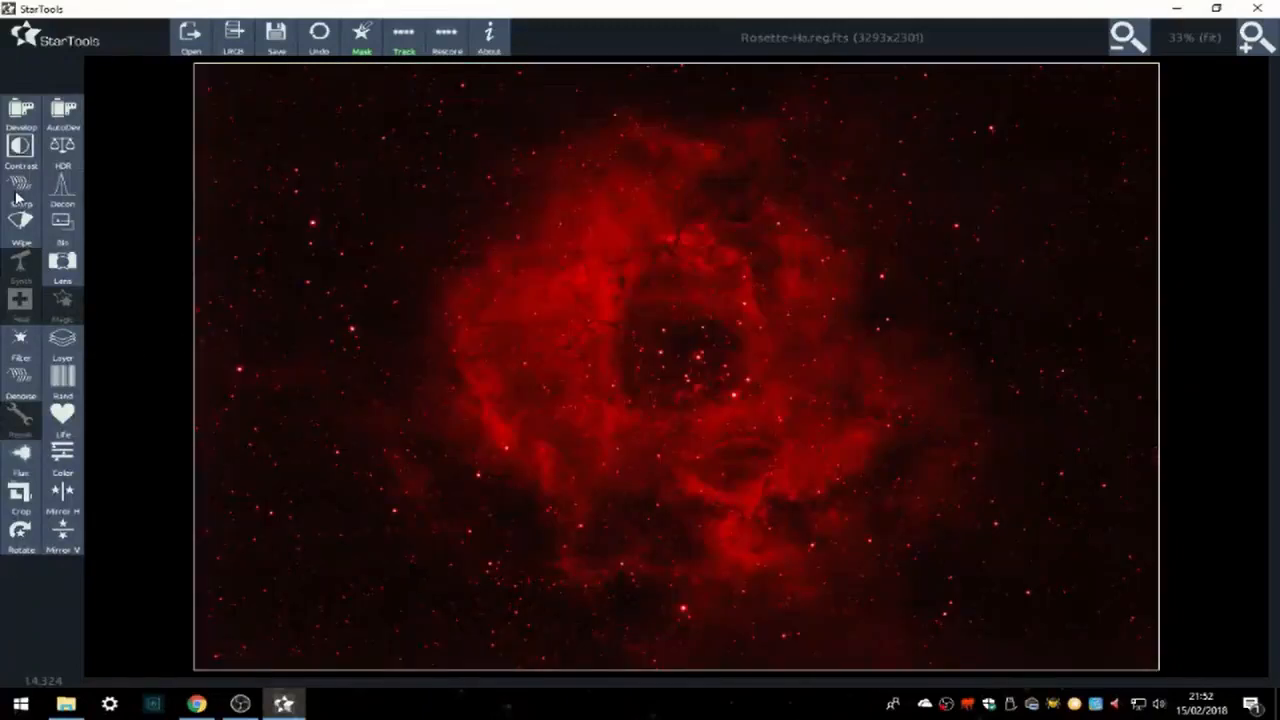
Extract the Wavelet Sharpen scales with Structure Size Large and inspect the sharpened nebula at 50% zoom
left_click(18, 196)
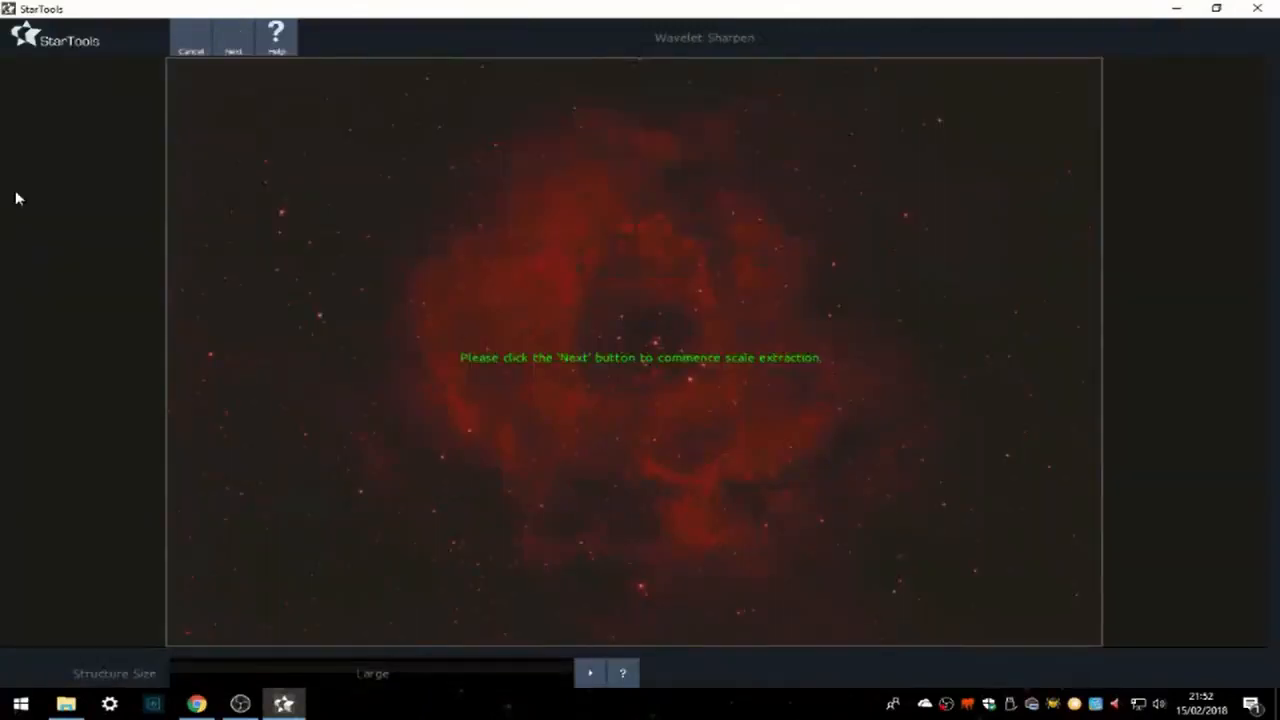
left_click(236, 44)
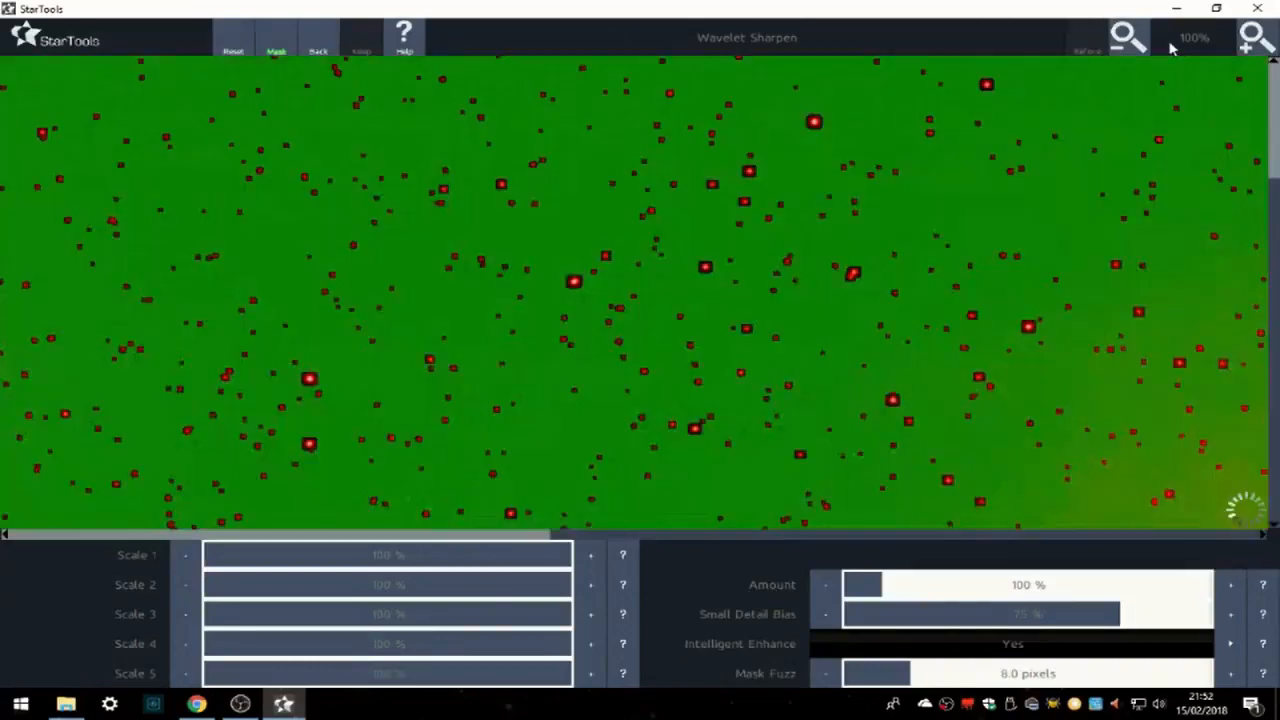
left_click(1134, 44)
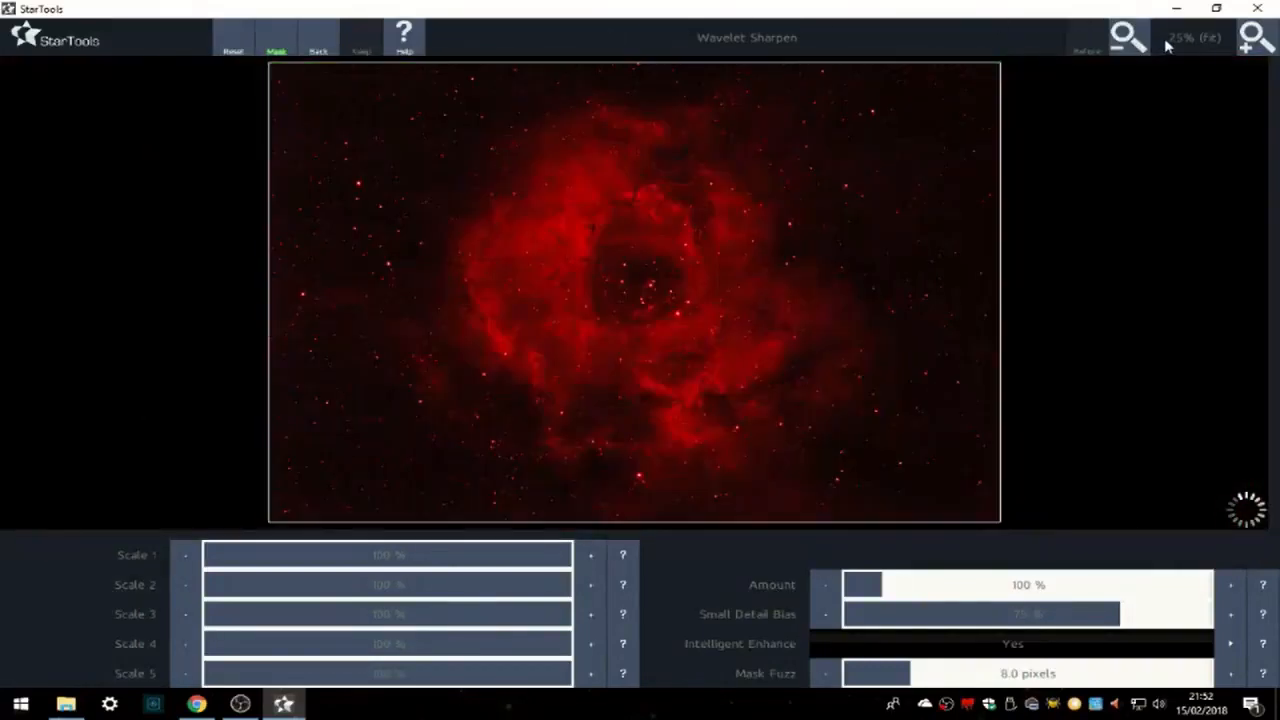
left_click(1252, 40)
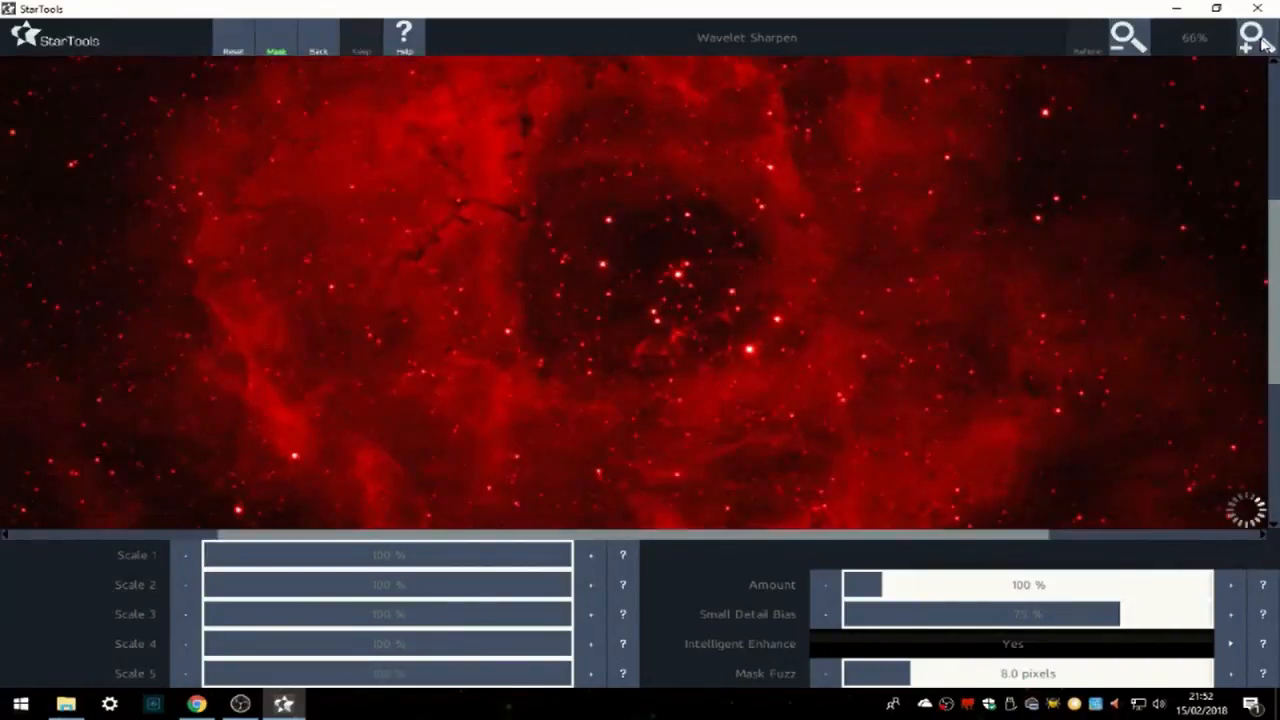
left_click(1138, 38)
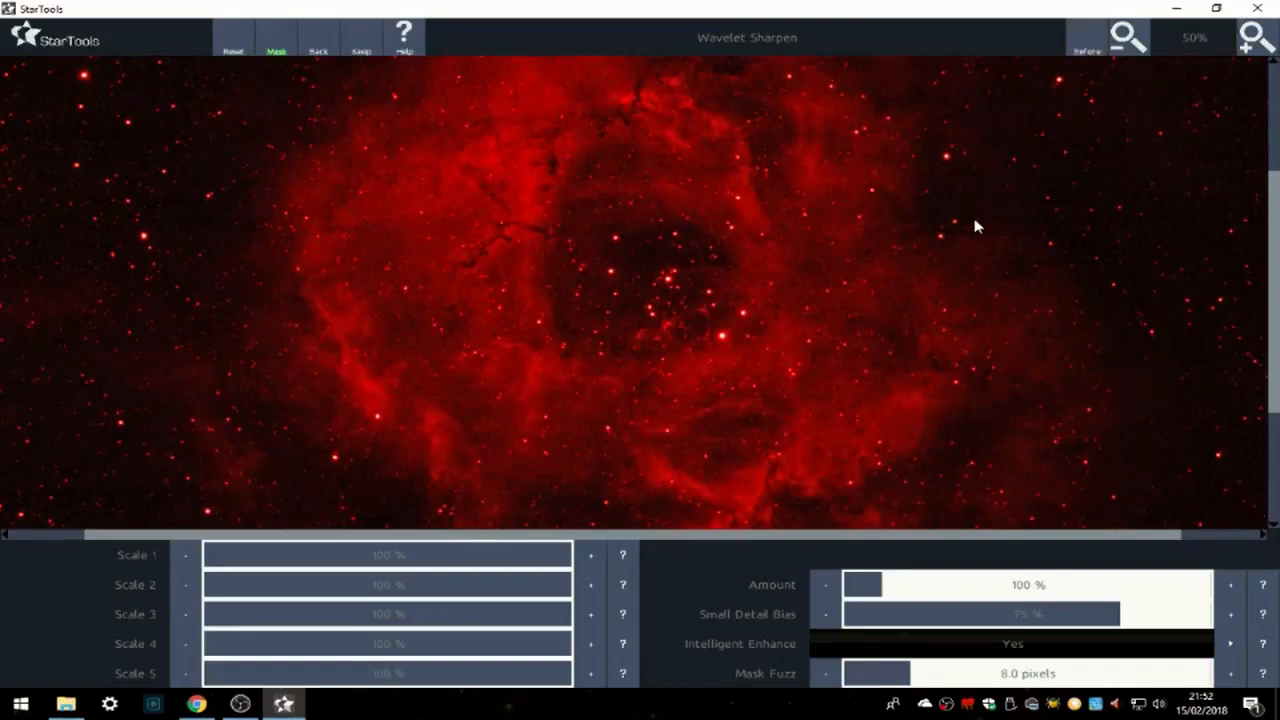
Set the Wavelet Sharpen Amount to 200%, compare the nebula with its unsharpened version, and keep the result
left_click(1080, 40)
left_click(918, 590)
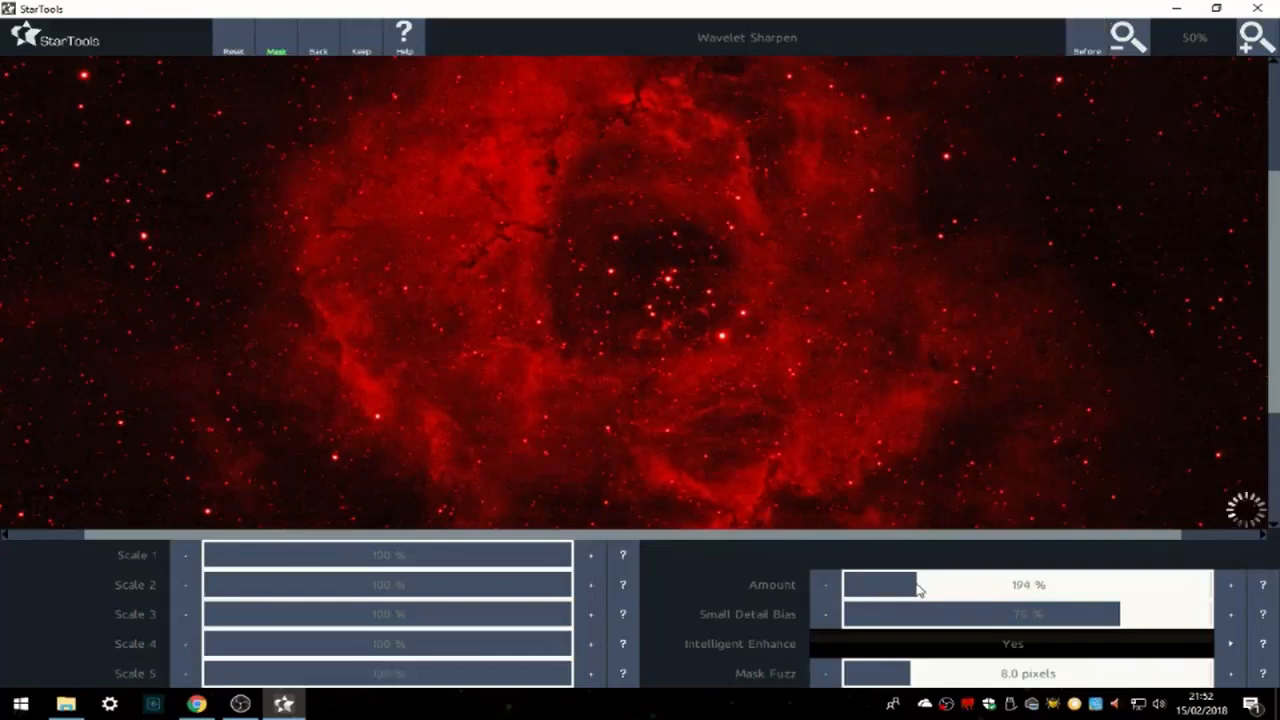
left_click(1230, 588)
left_click(1230, 588)
left_click(1127, 48)
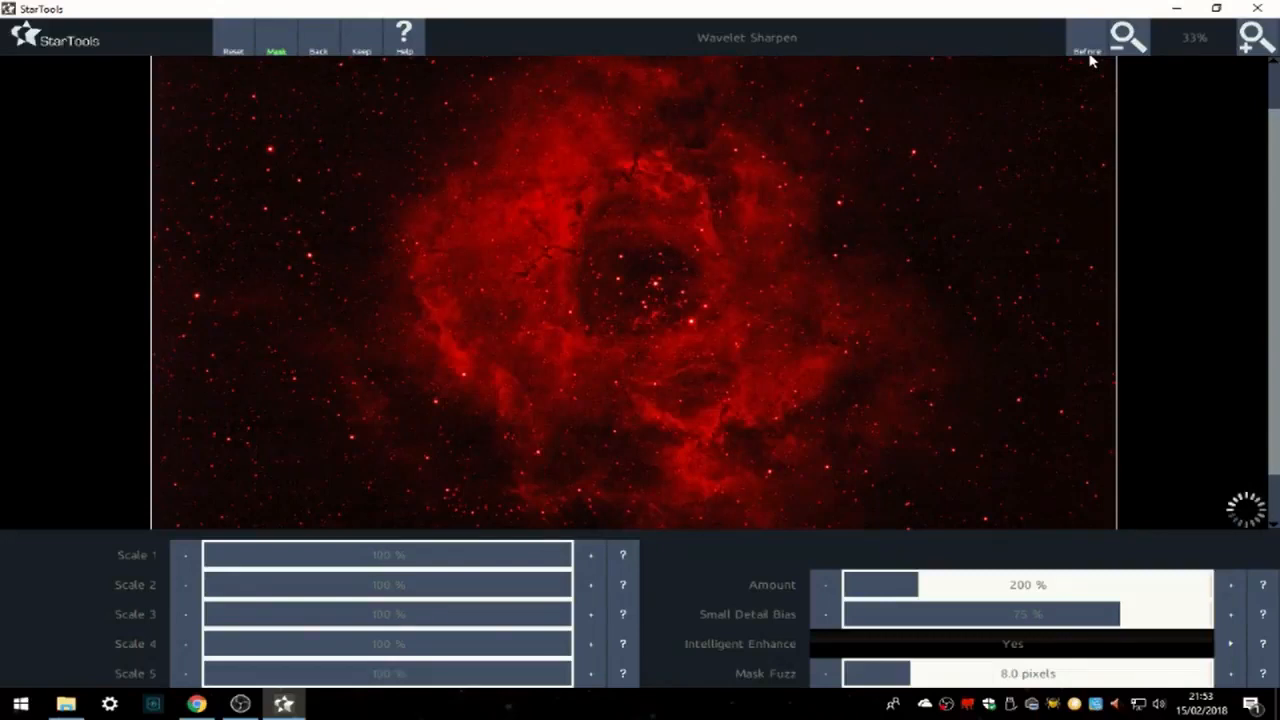
left_click(1244, 44)
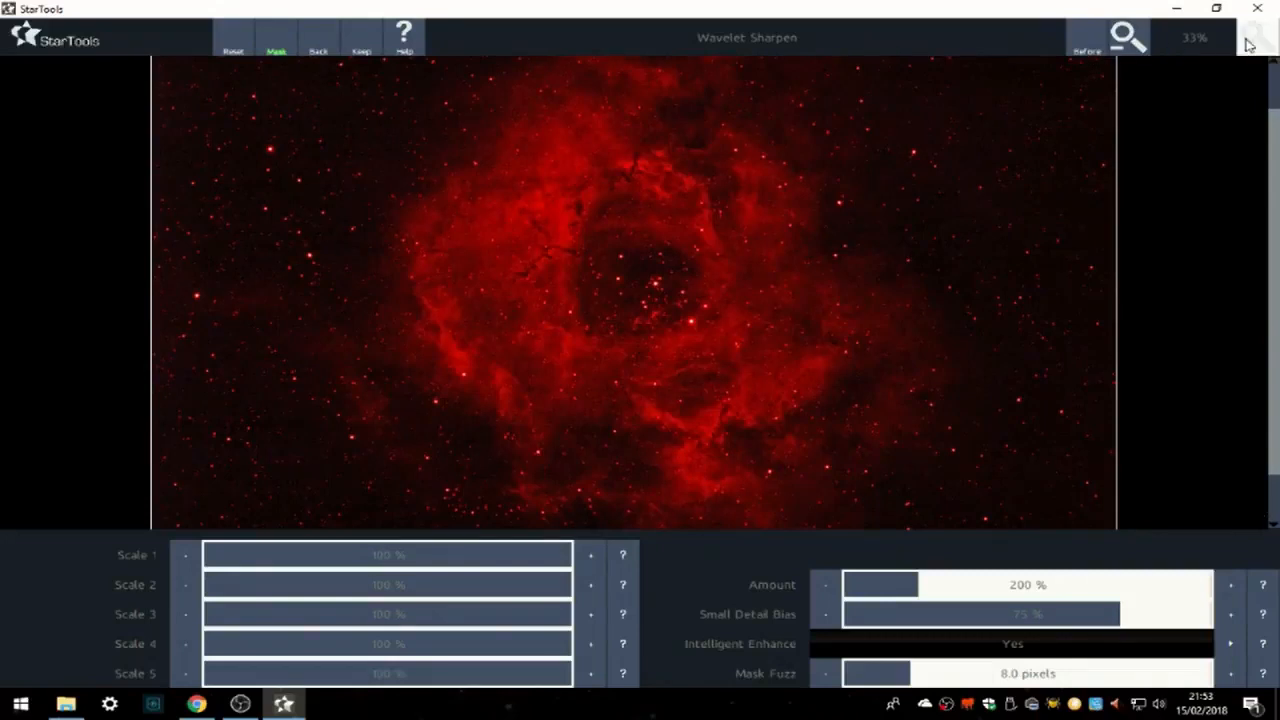
left_click(1090, 44)
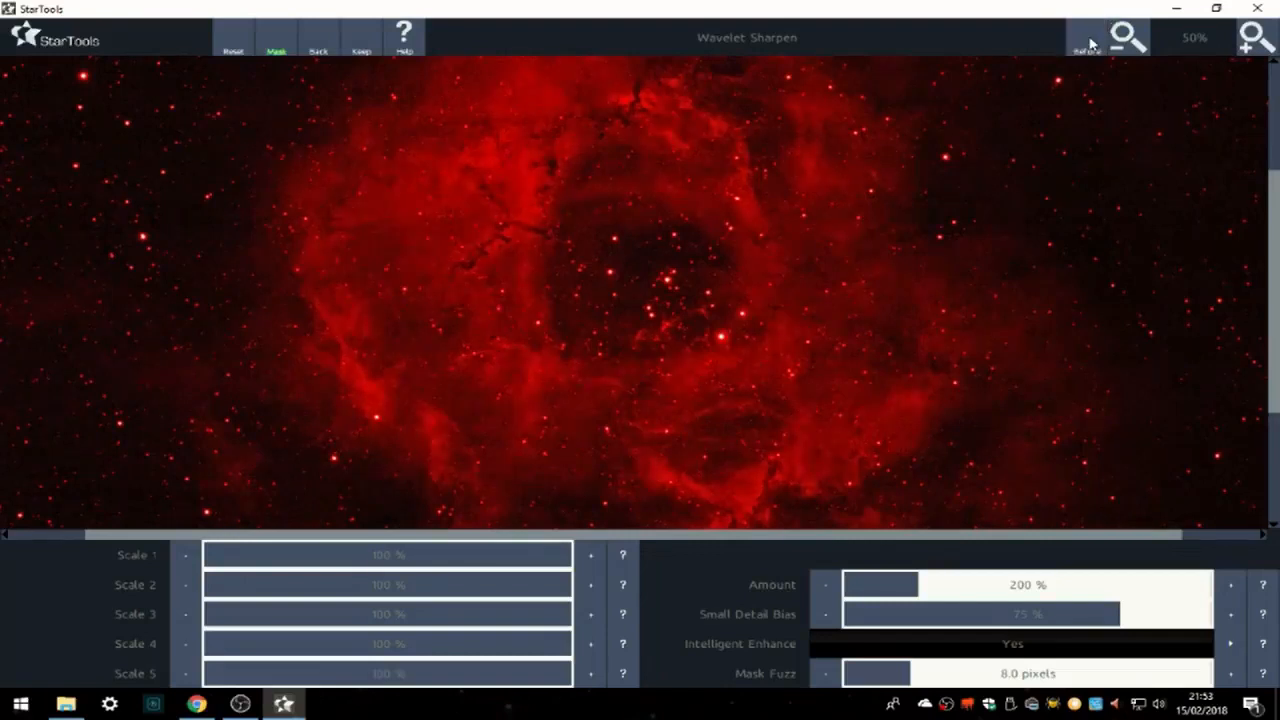
left_click(370, 46)
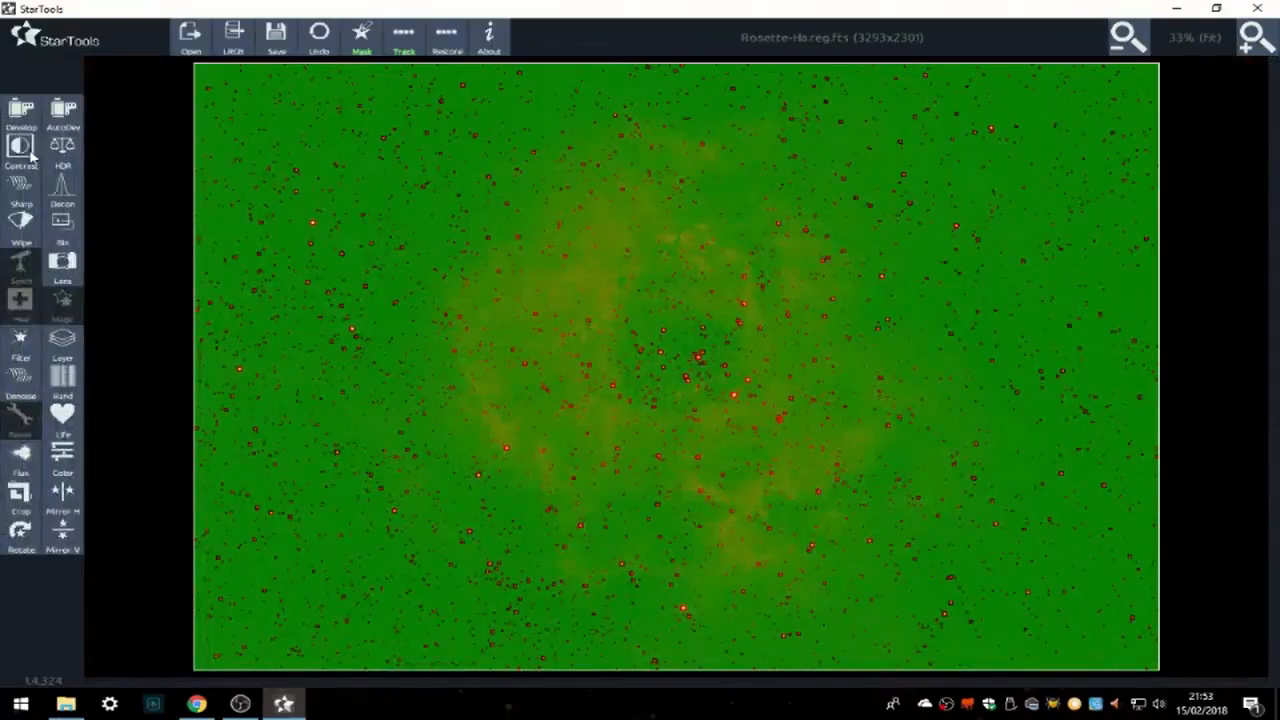
Run a second Wavelet Sharpen with Structure Size Medium and Amount 200%
left_click(21, 188)
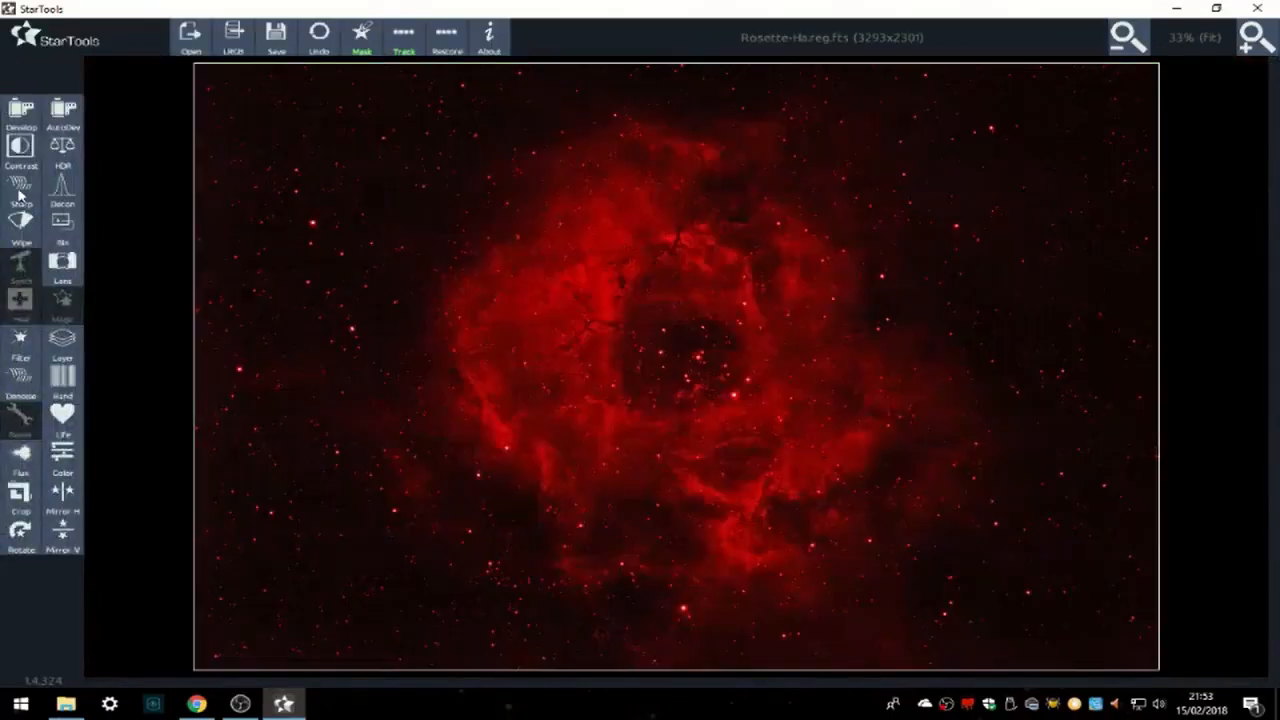
left_click(589, 674)
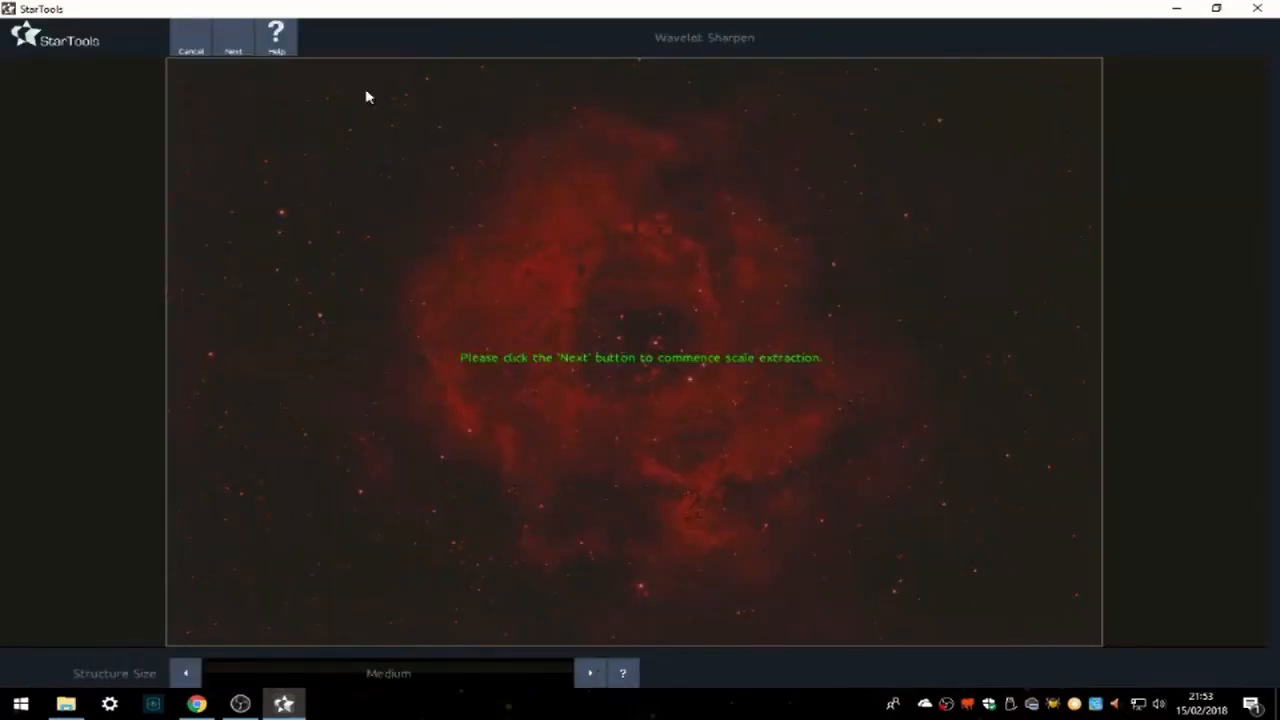
left_click(228, 51)
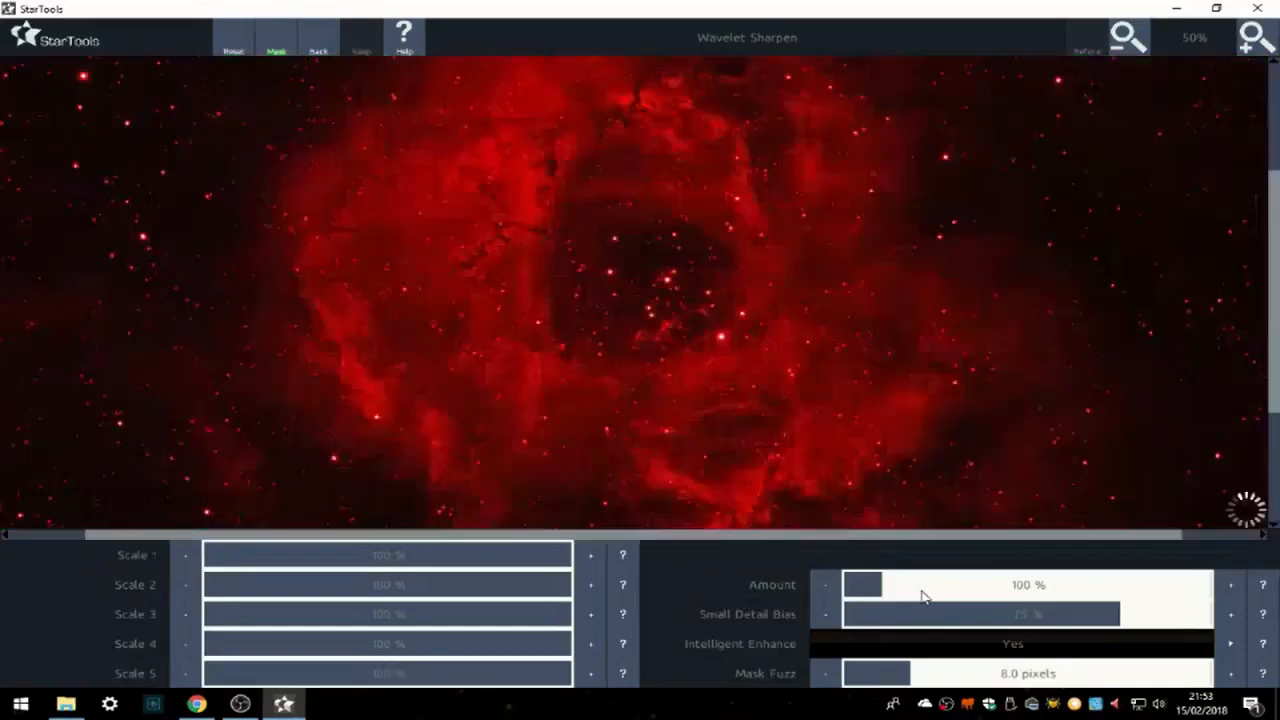
left_click(920, 590)
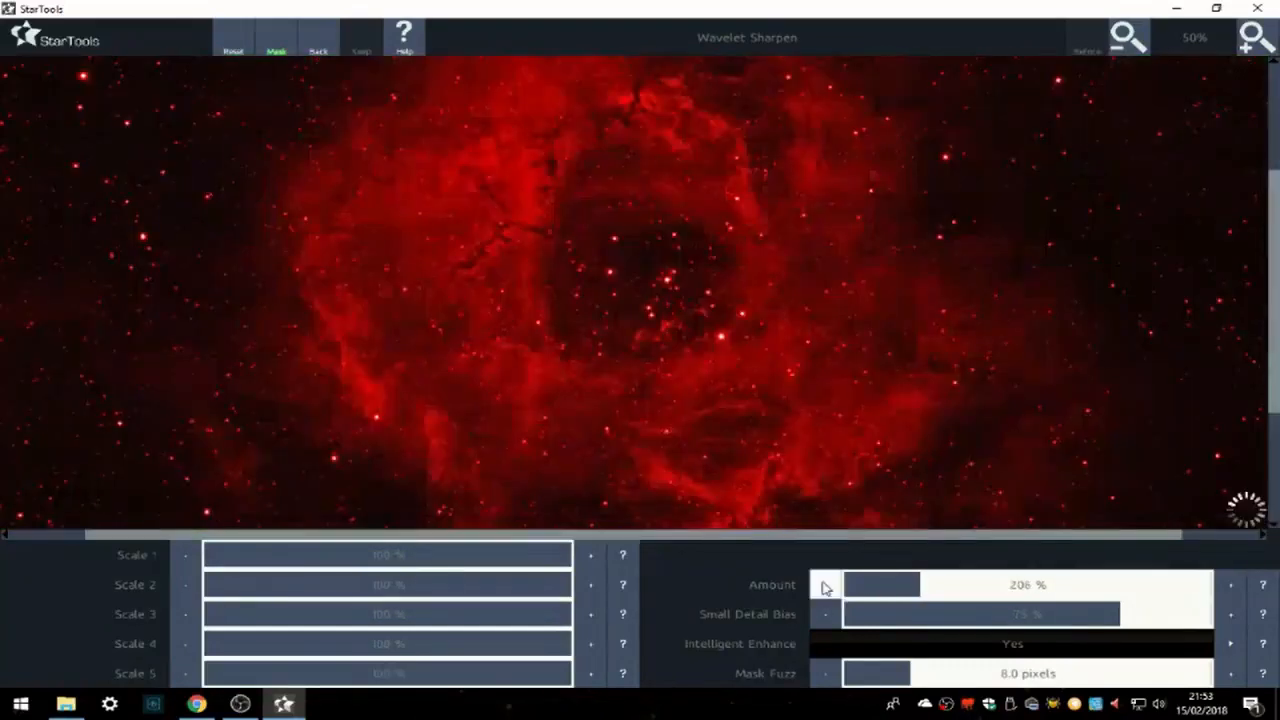
left_click(824, 589)
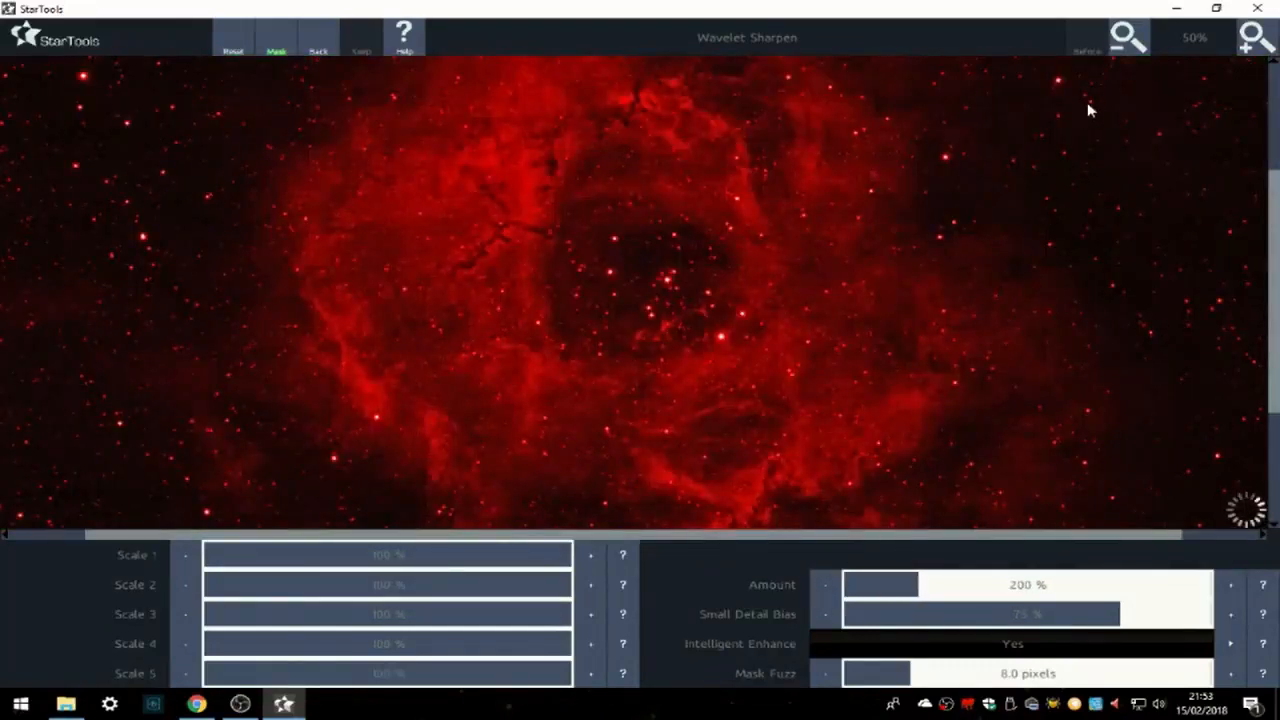
Compare the medium-structure sharpening with the image before it across the nebula, and keep the result
left_click(1118, 40)
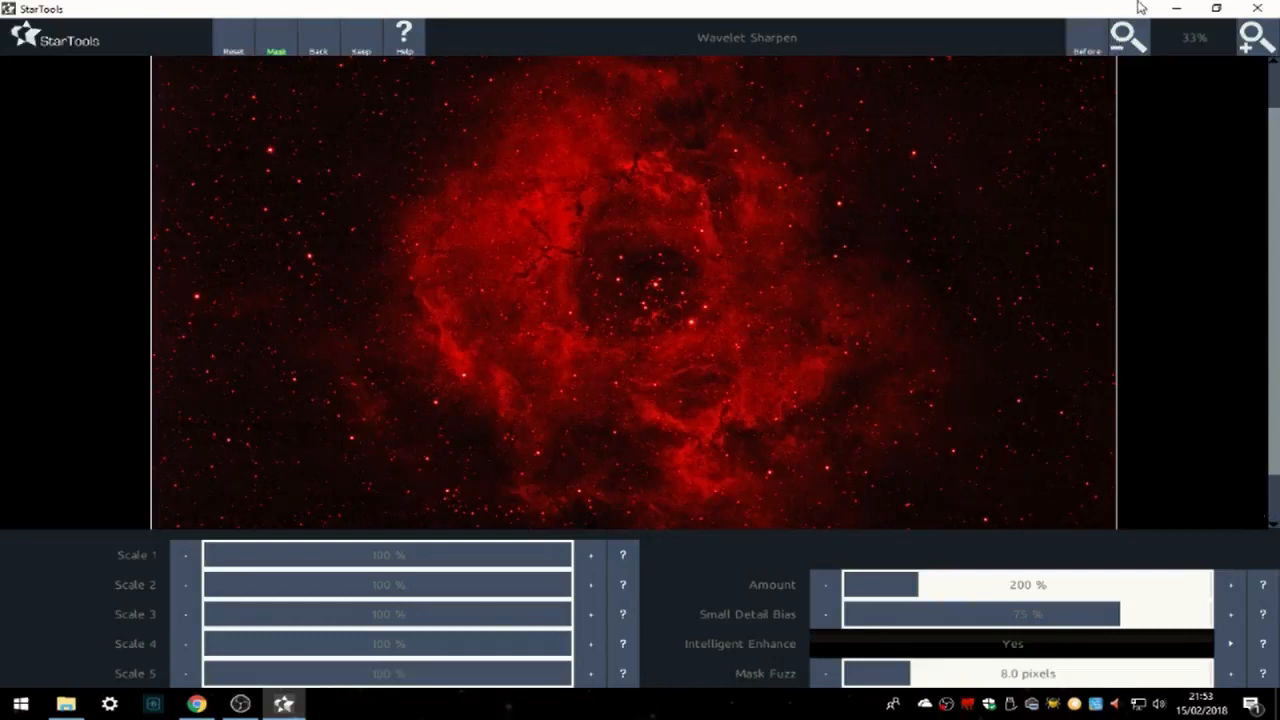
left_click(1082, 46)
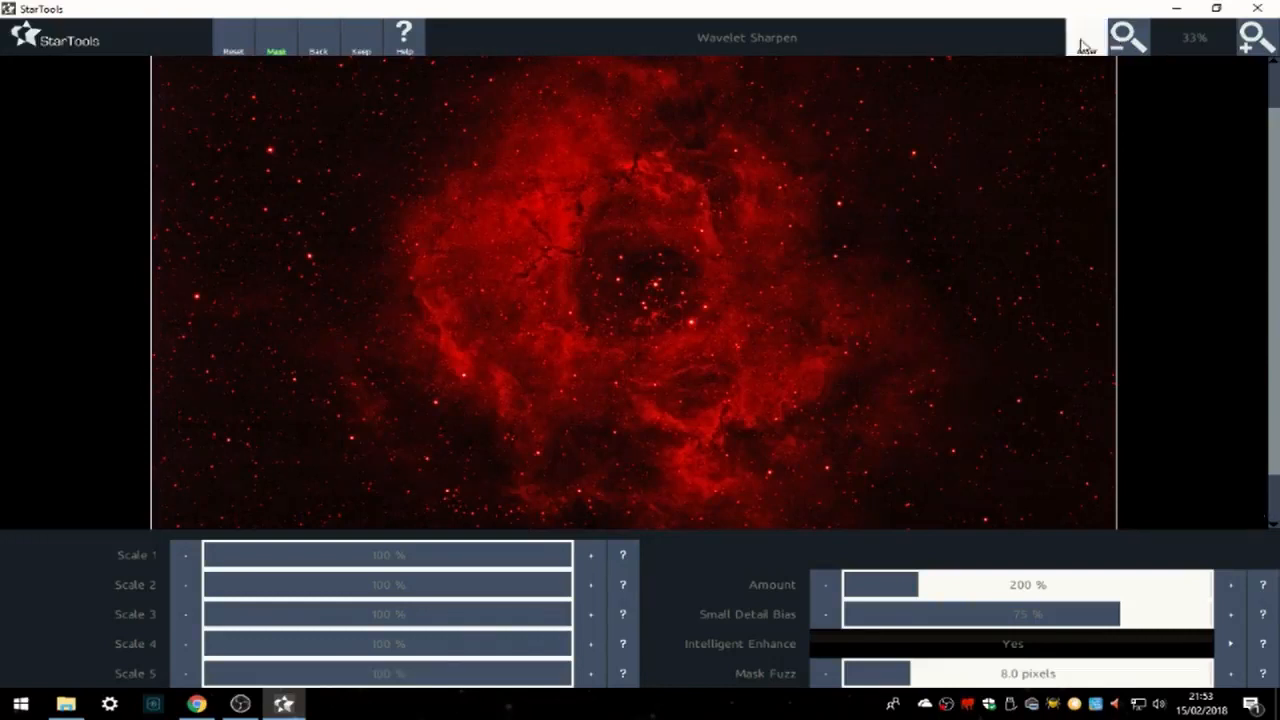
left_click(1082, 46)
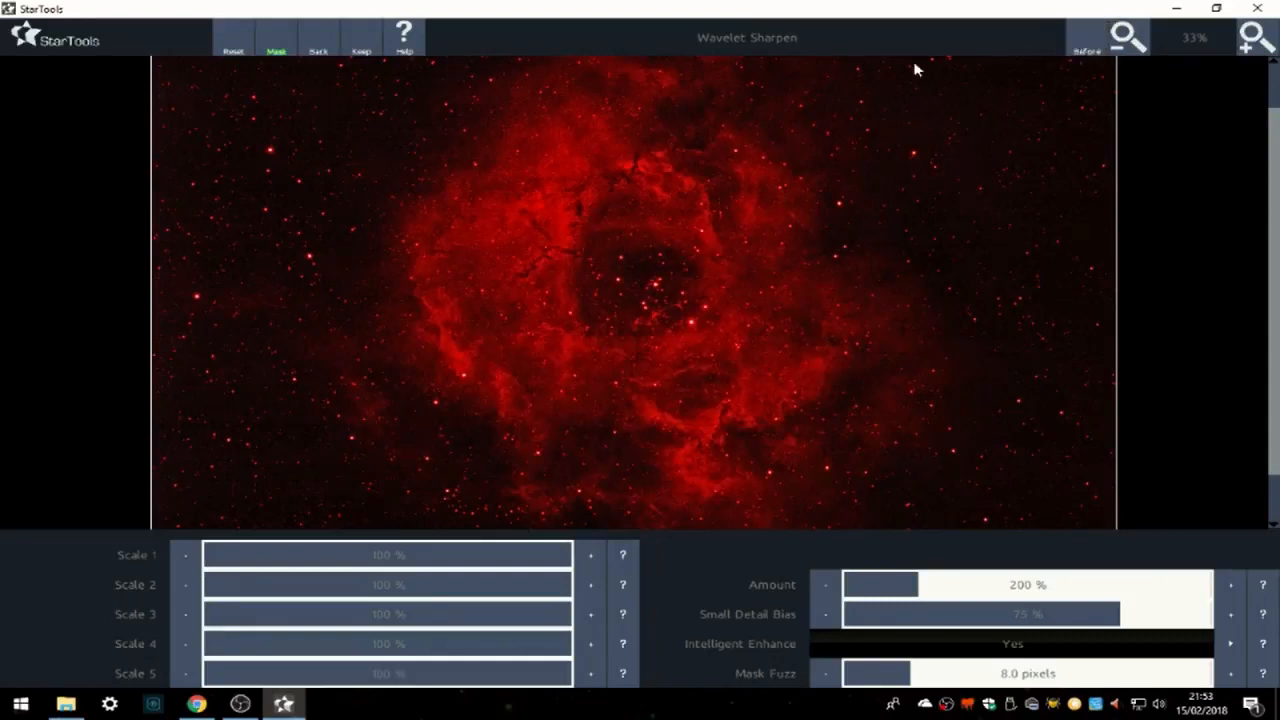
left_click(360, 46)
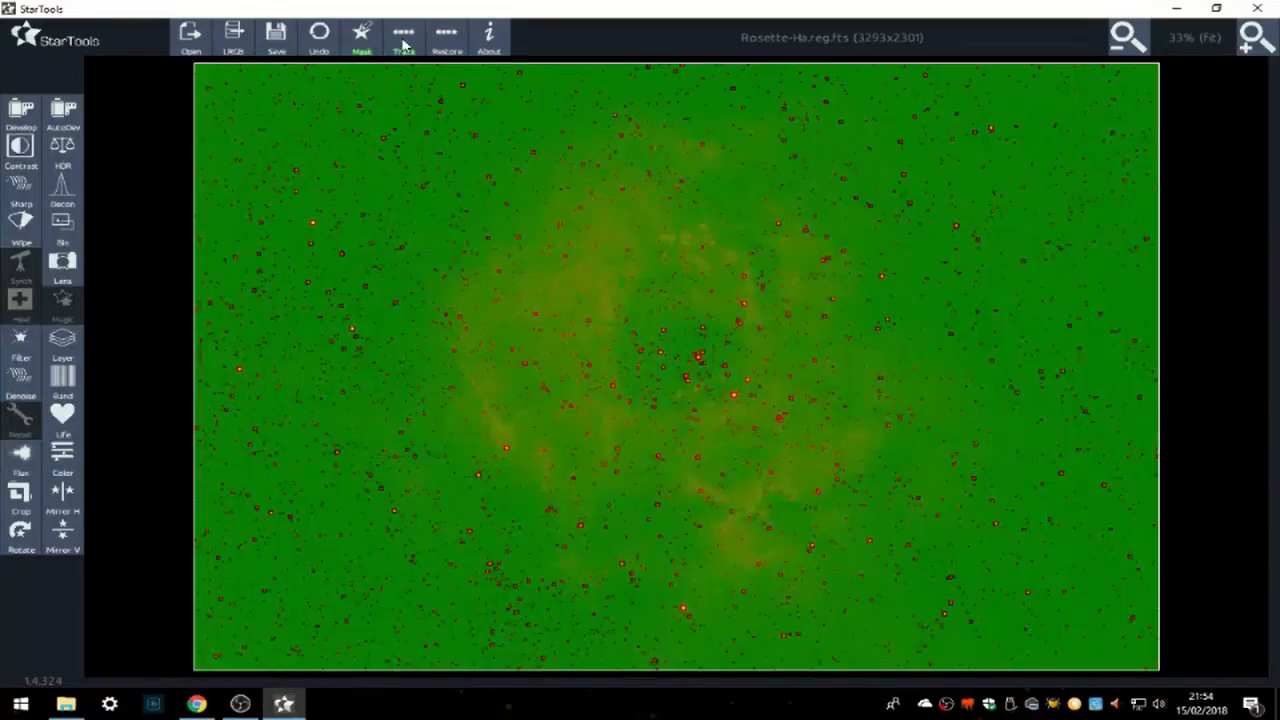
Stop tracking with final noise reduction and calibrate the De-Noise Grain Size to 18.0 pixels, checking the nebula's edge
left_click(403, 44)
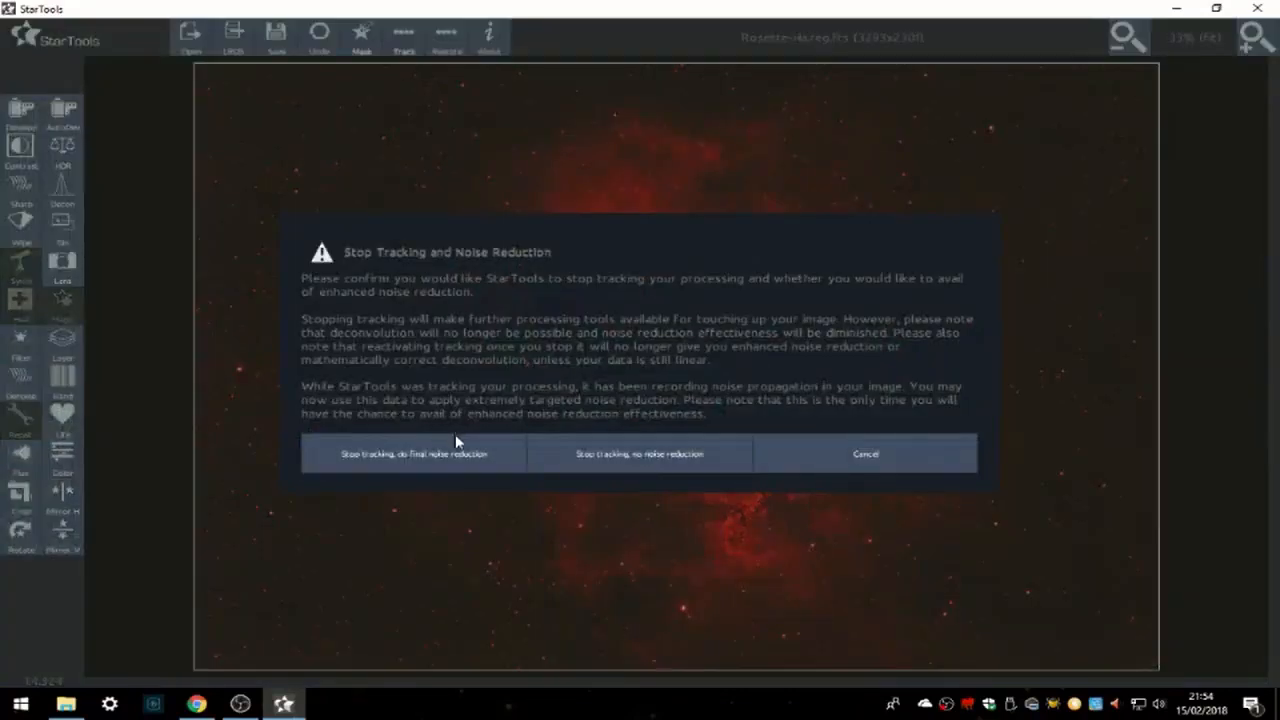
left_click(447, 458)
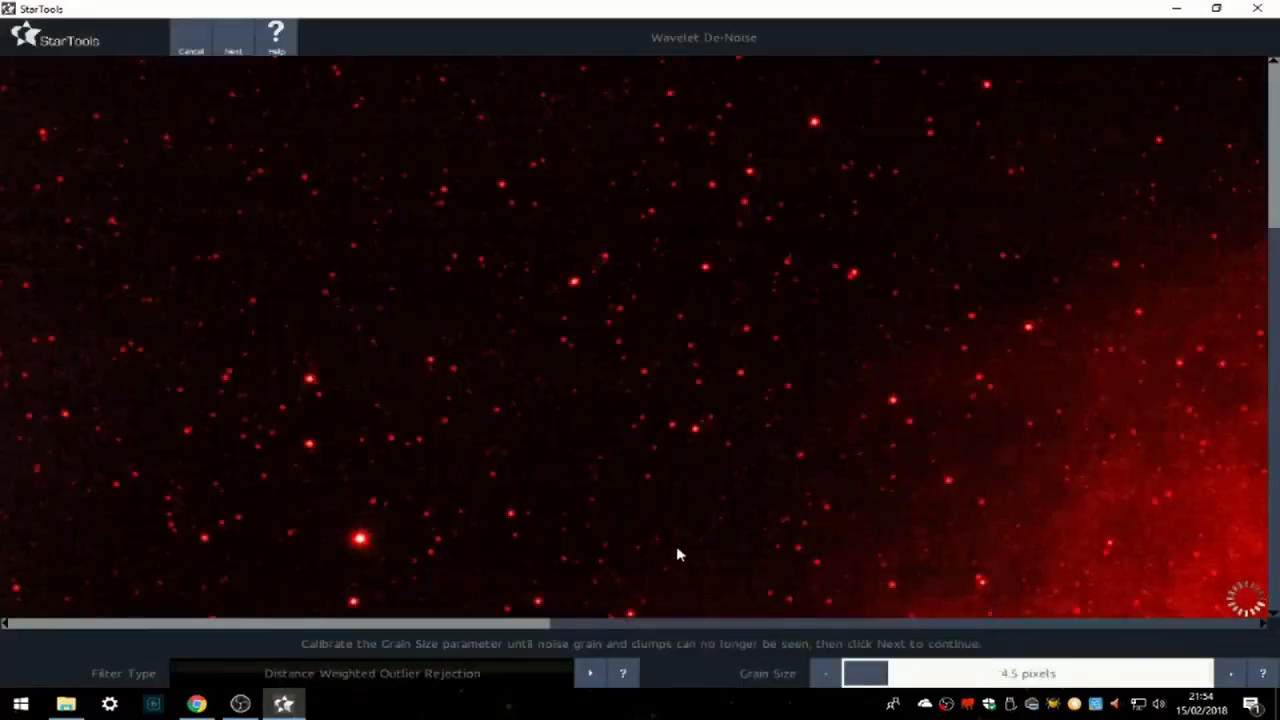
left_click(1048, 675)
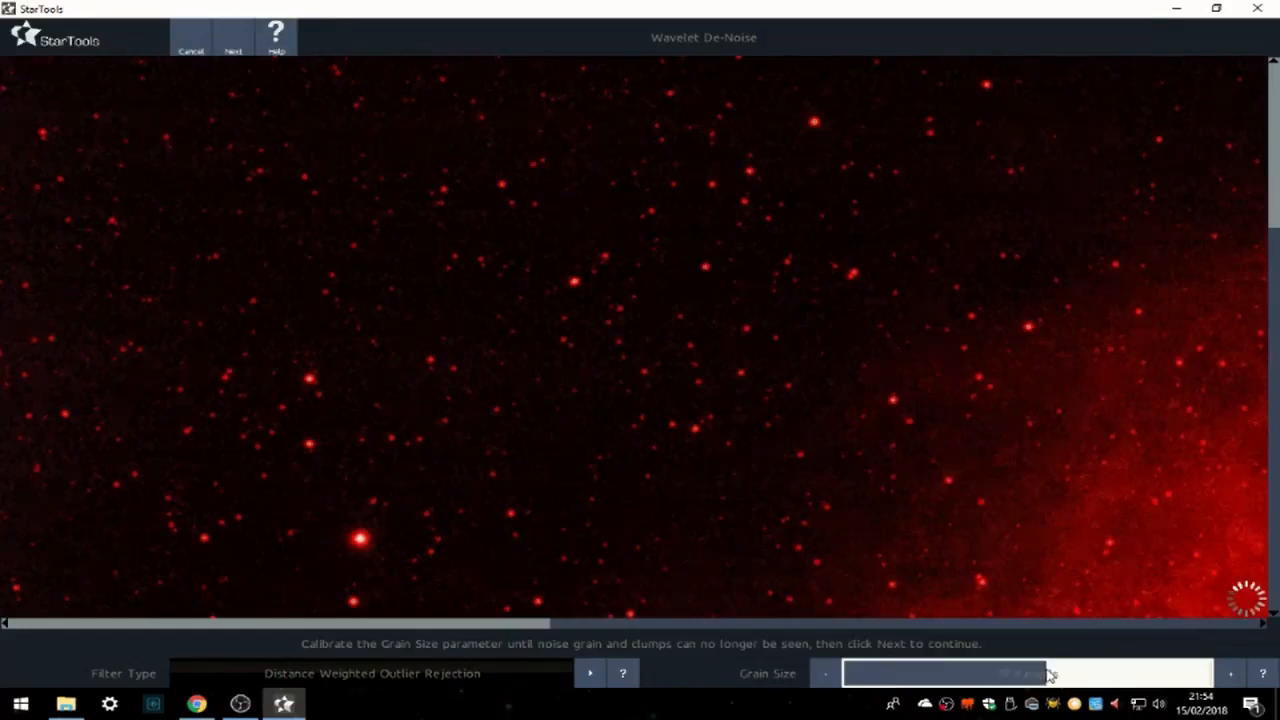
left_click(1029, 678)
left_click(1009, 677)
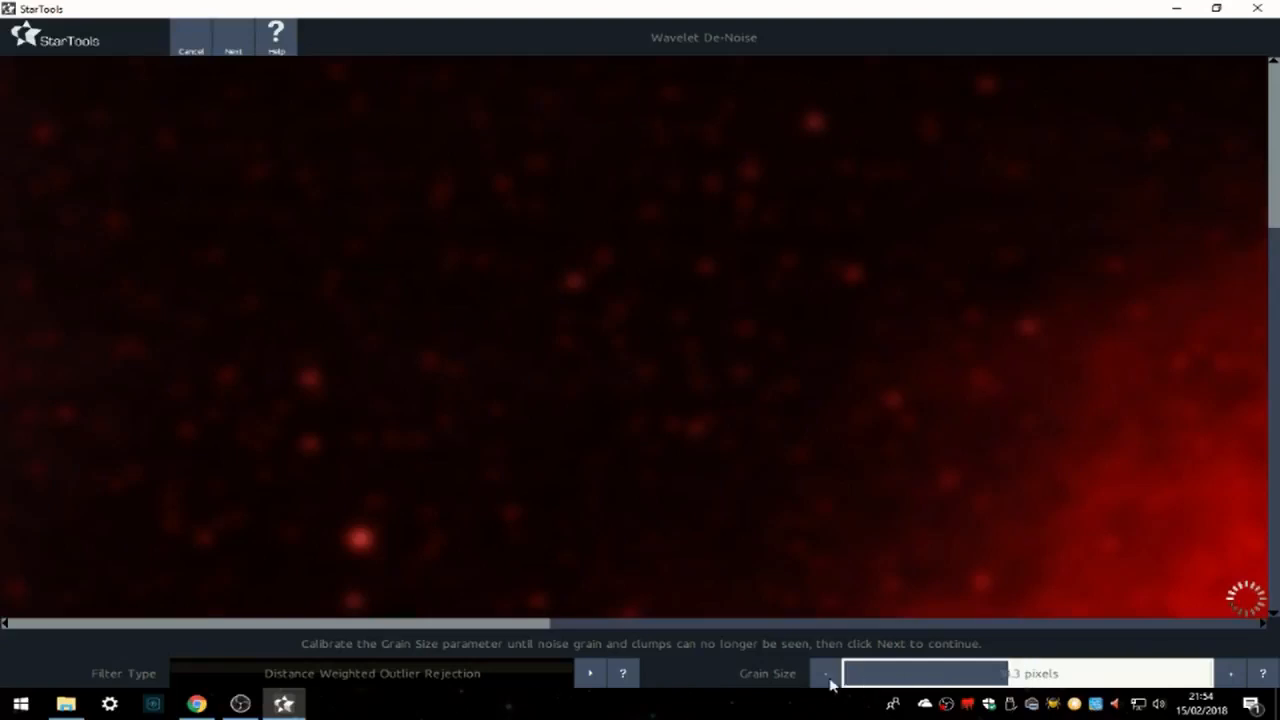
left_click(1233, 675)
left_click(1233, 675)
left_click(1234, 675)
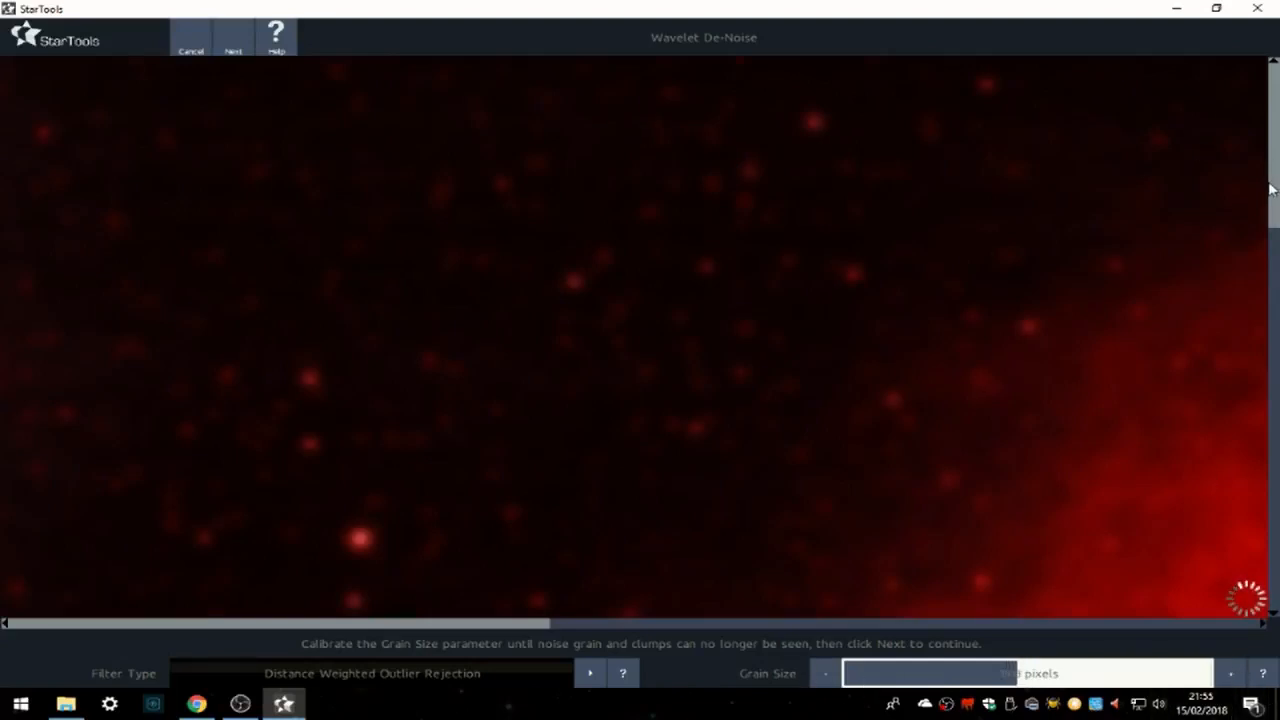
left_click_drag(1274, 196, 1277, 358)
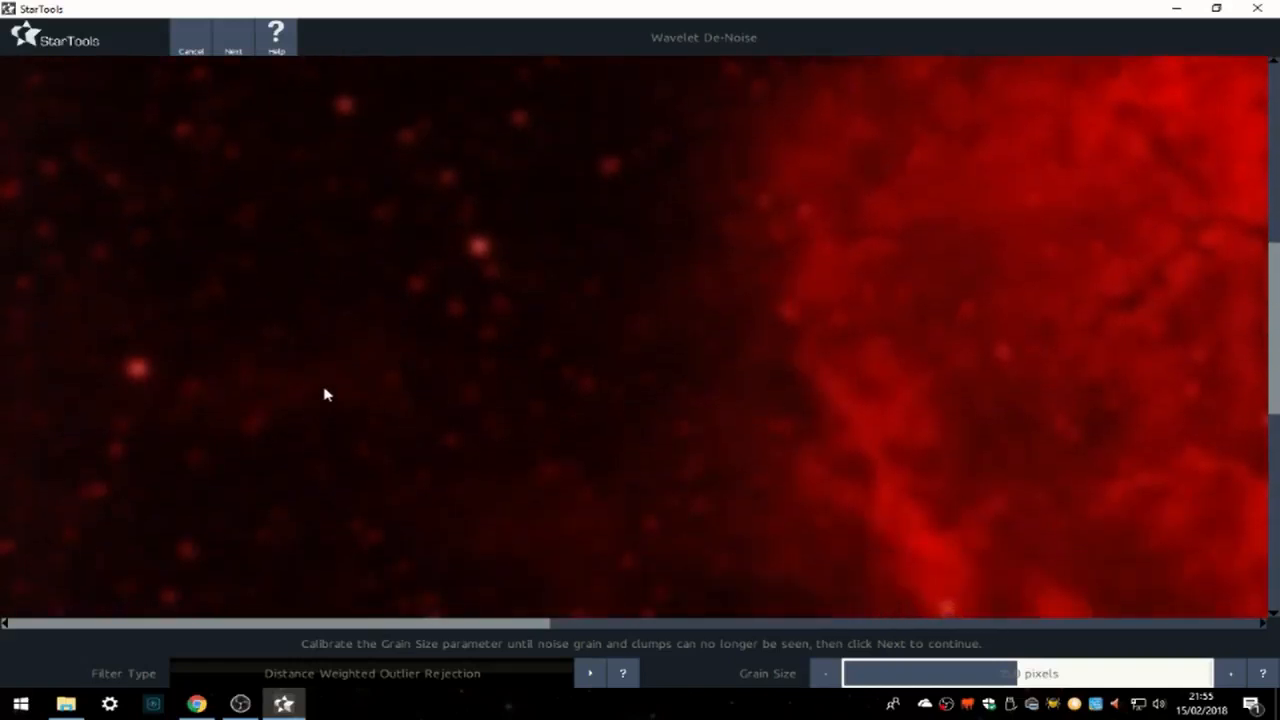
left_click(1056, 677)
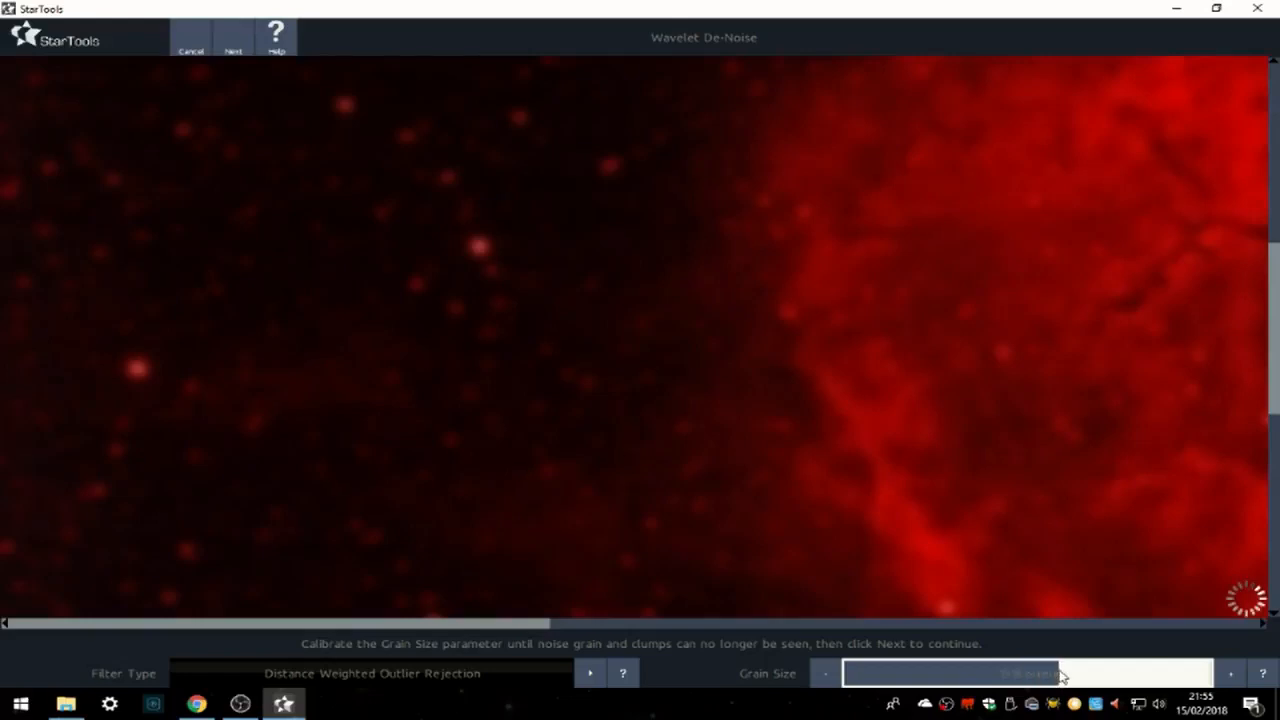
left_click(825, 673)
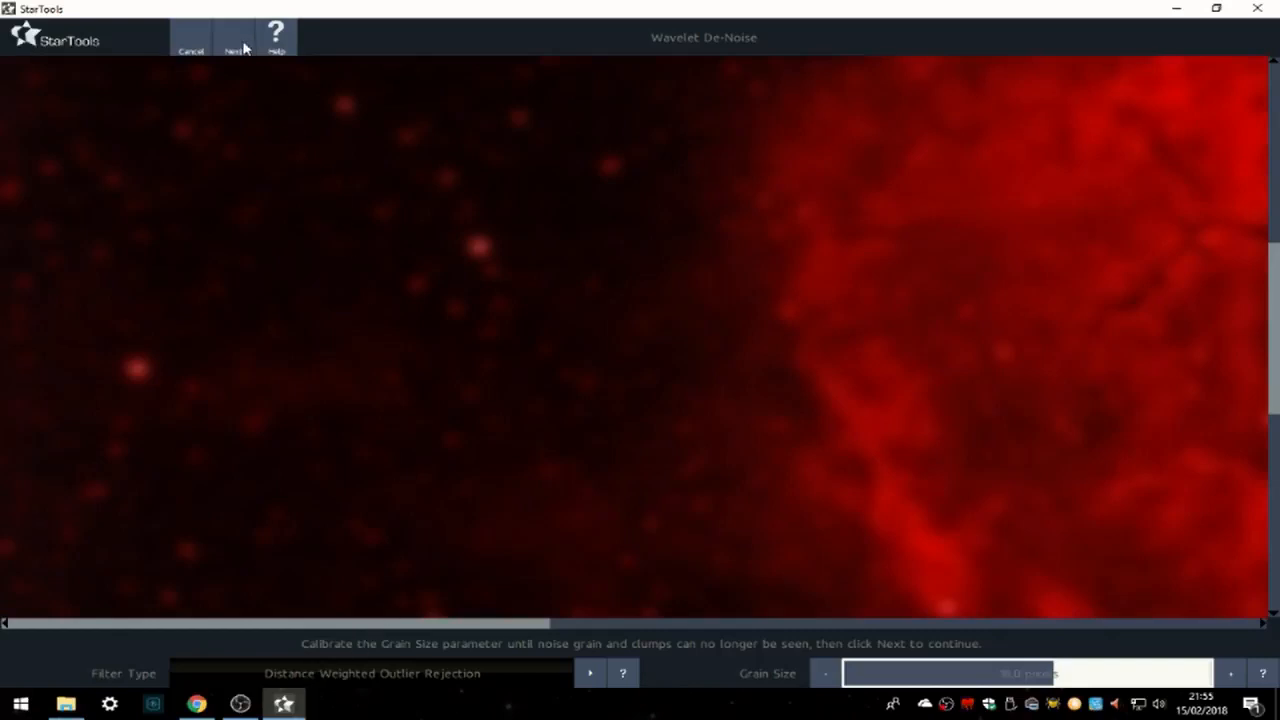
left_click(238, 47)
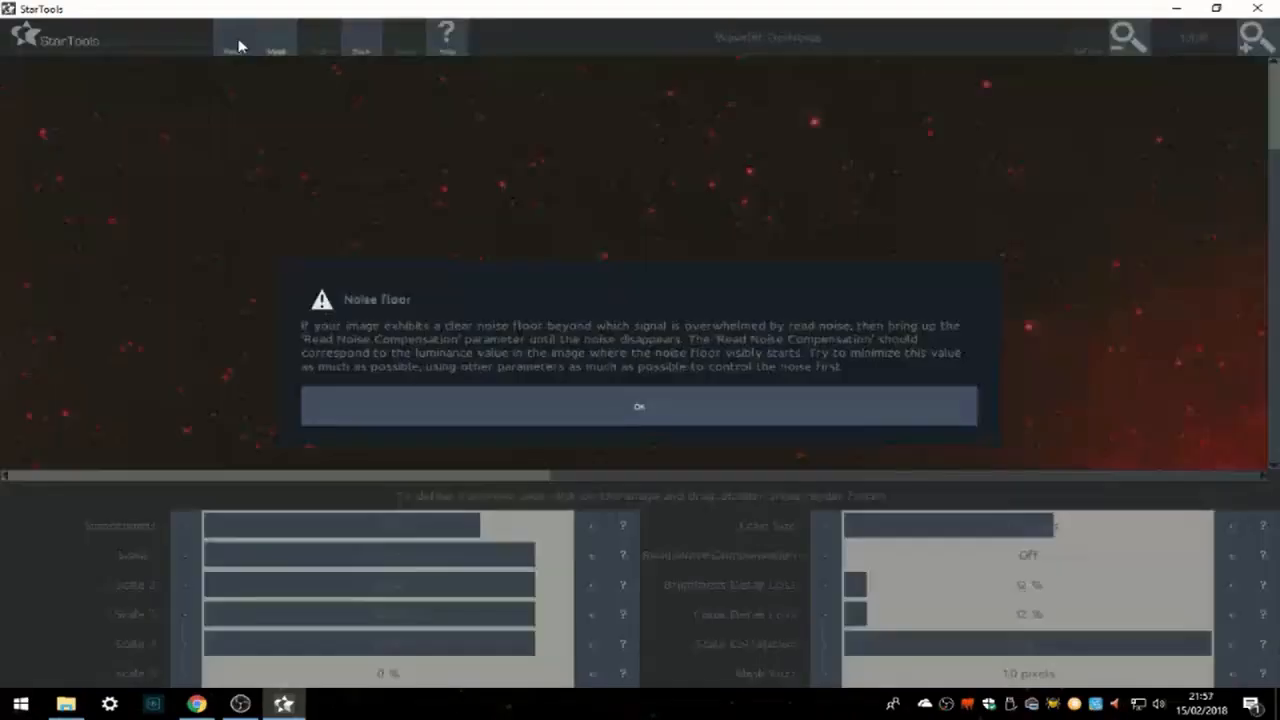
Reset the partial mask to a full mask for De-Noise and set Smoothness to 78%
left_click(660, 415)
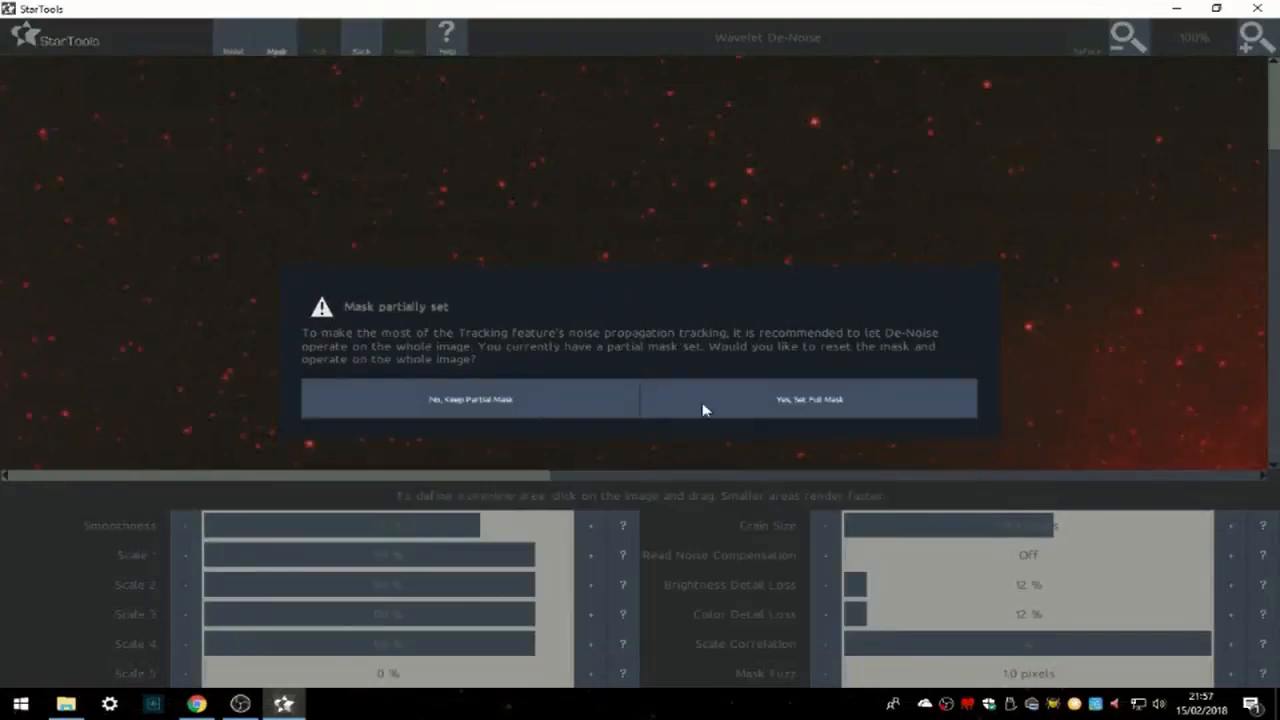
left_click(831, 405)
left_click(594, 526)
left_click(594, 526)
left_click(594, 526)
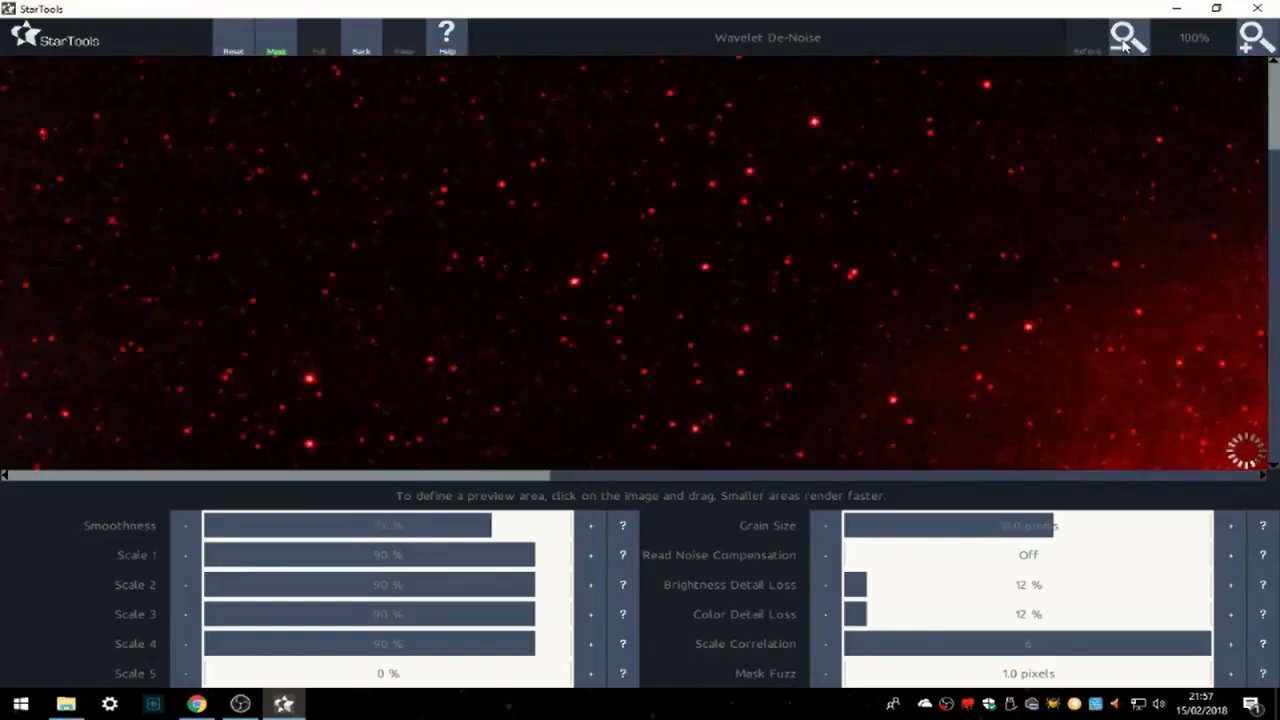
Inspect the denoised nebula at several zoom levels between 25% and 50% and keep the noise reduction
left_click(1125, 42)
left_click(1125, 42)
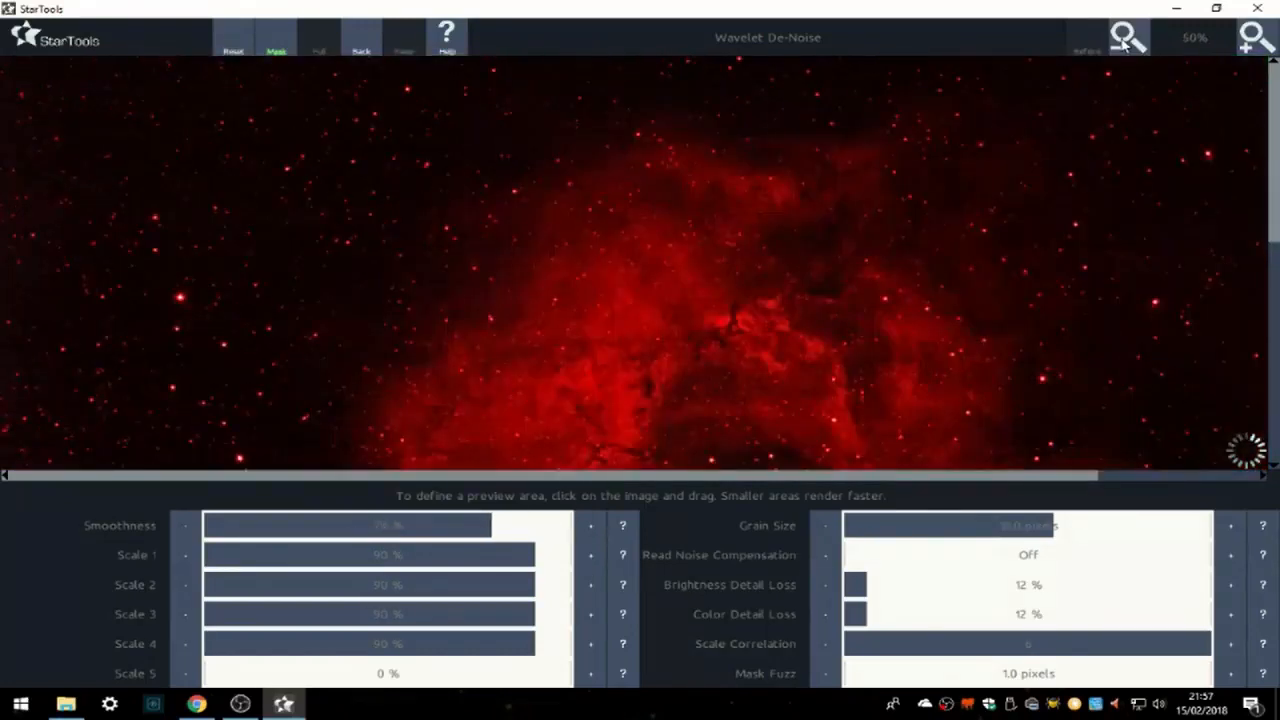
left_click(1125, 42)
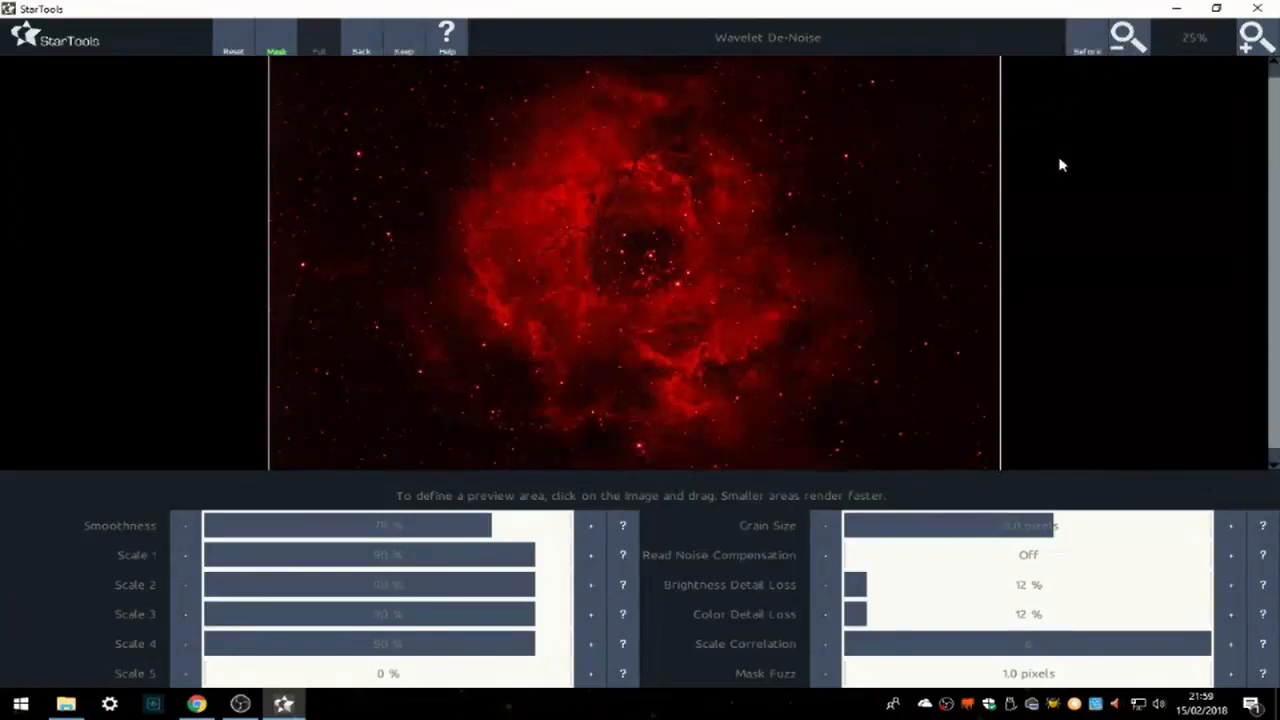
left_click(1252, 40)
left_click(1252, 40)
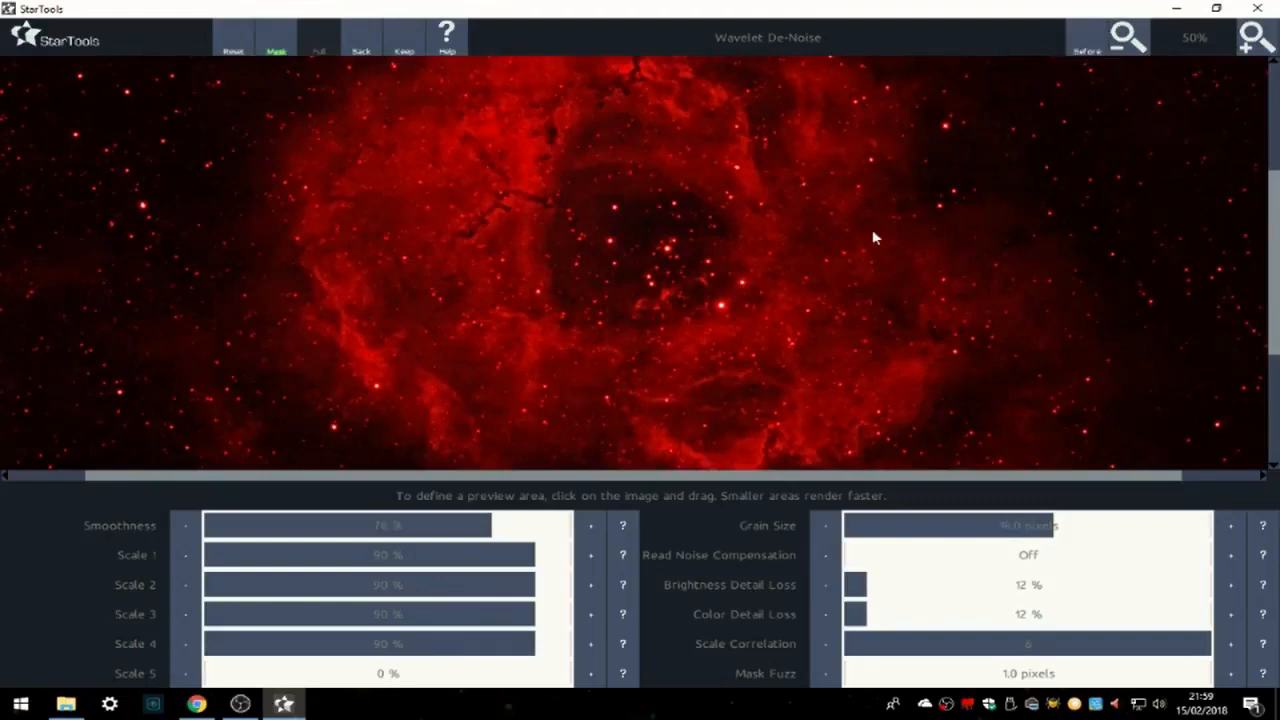
left_click(1120, 46)
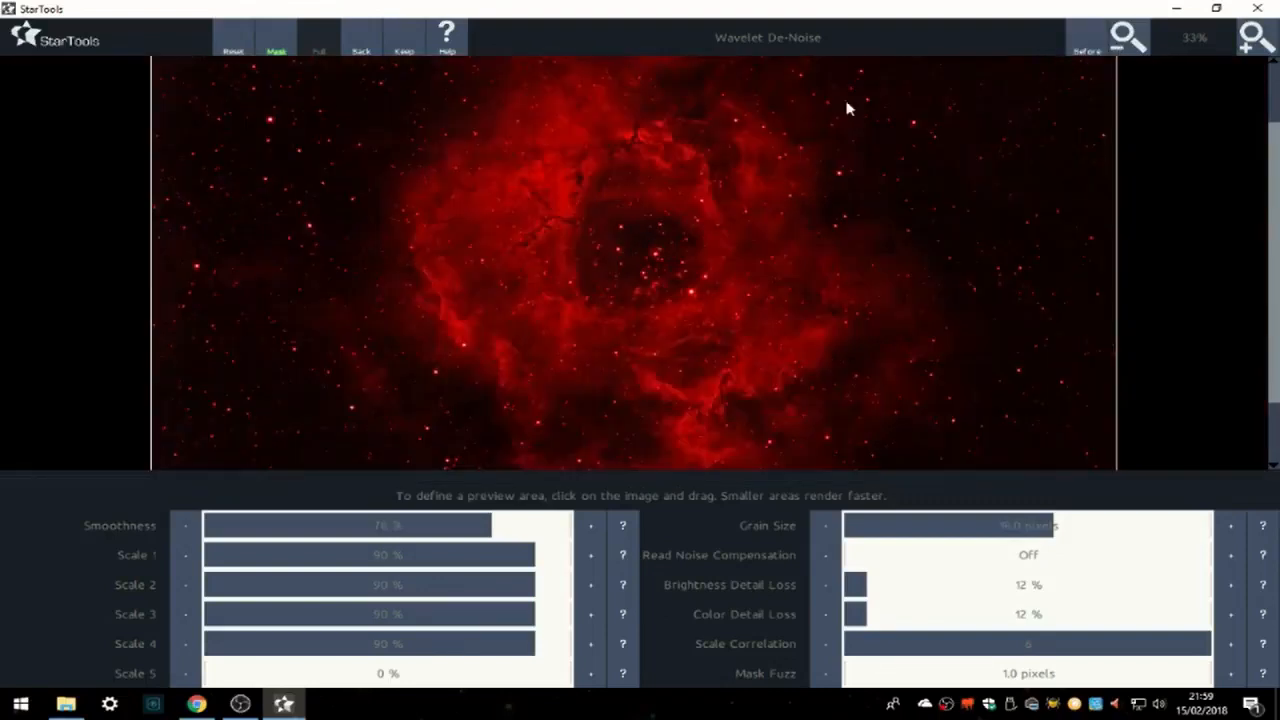
left_click(406, 50)
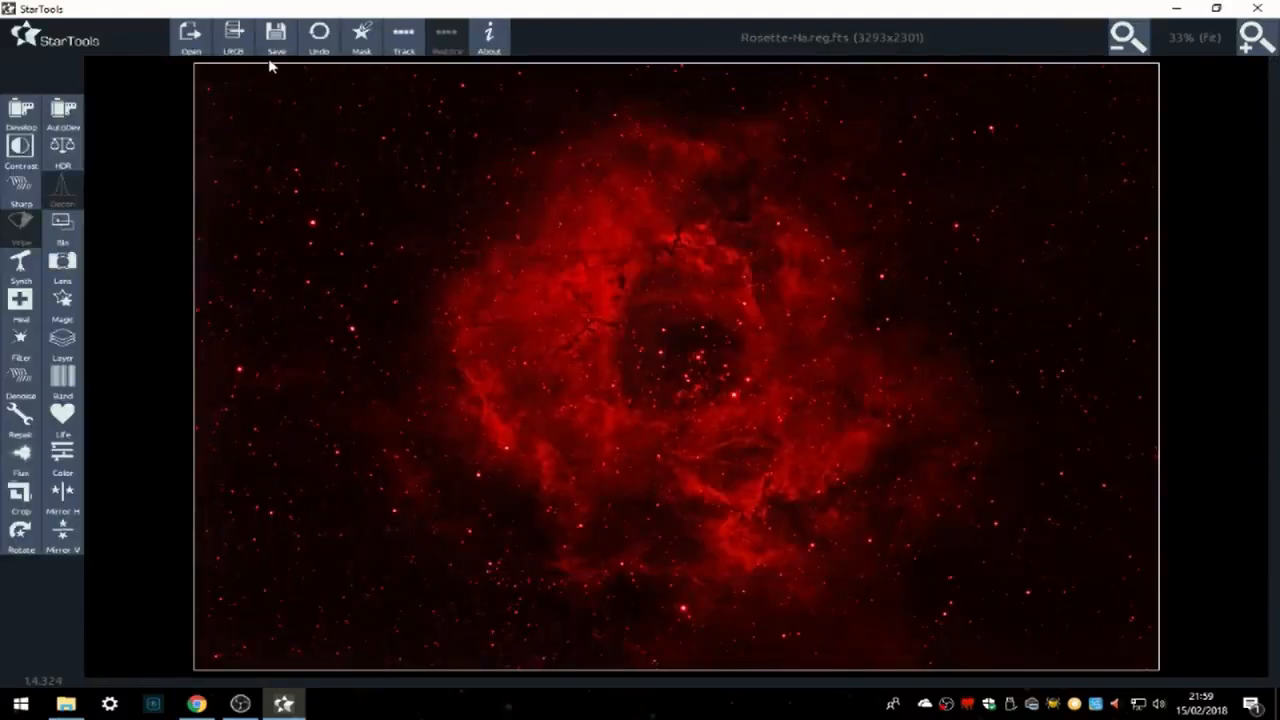
Save the processed Ha image as Rosette-Ha.reg.tiff in the video folder
left_click(280, 47)
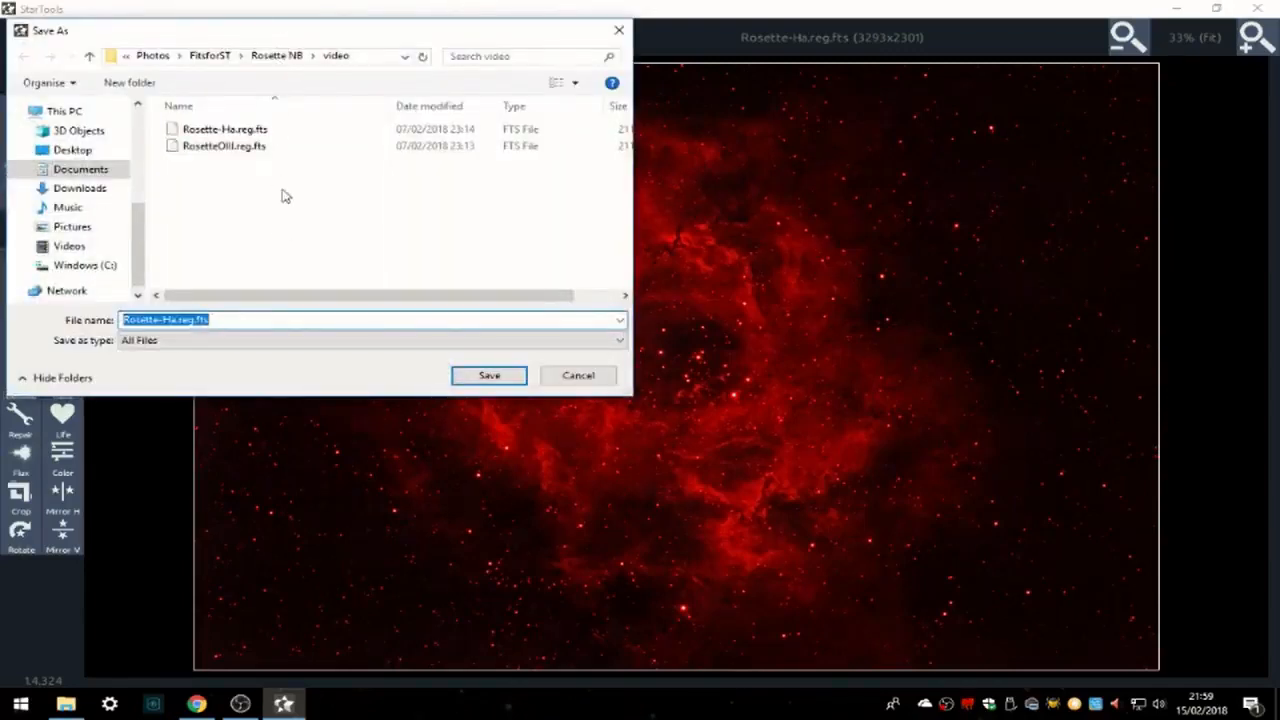
left_click(209, 319)
left_click_drag(209, 319, 198, 319)
type("tiff")
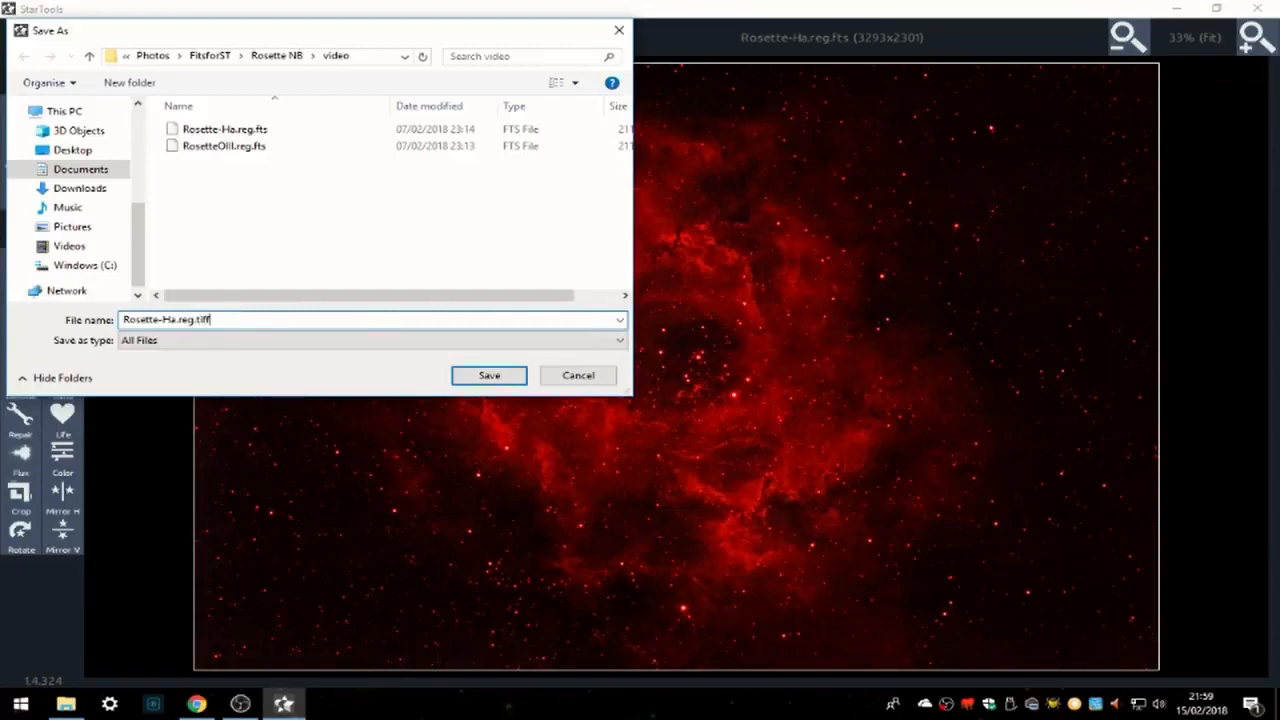
left_click(492, 376)
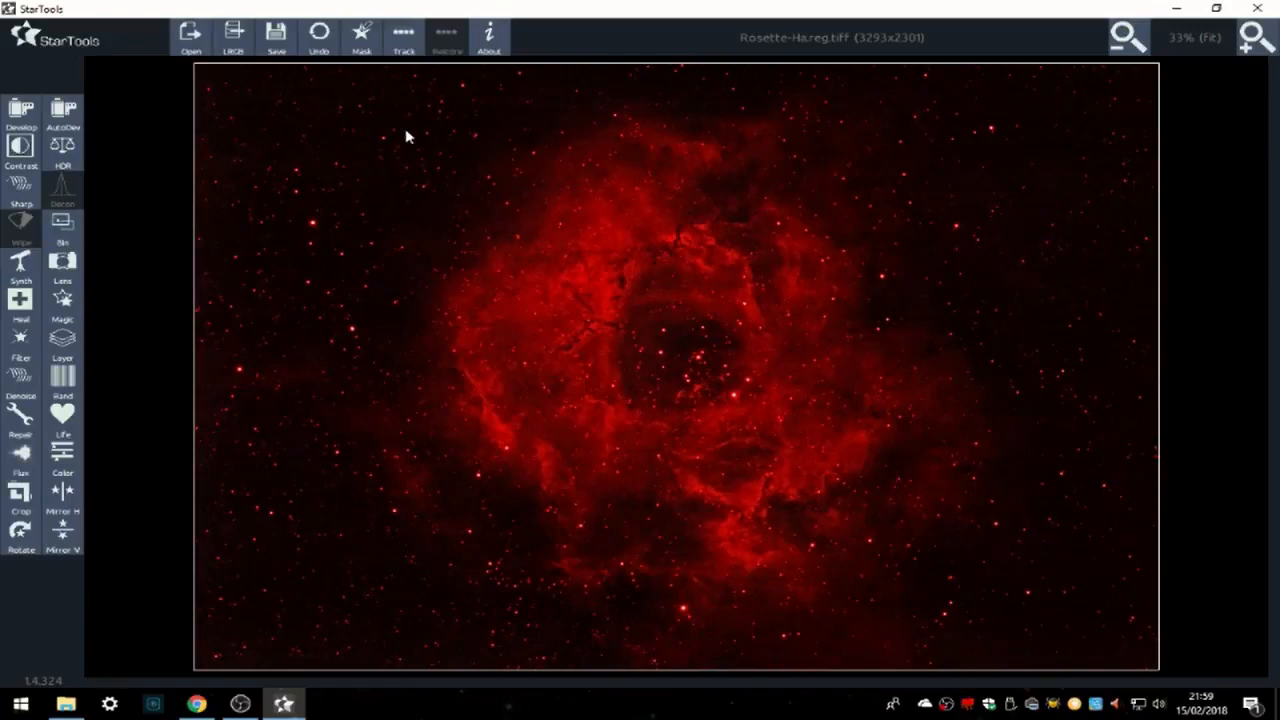
Open the OIII stack RosetteOIII.reg.fts from the video folder
left_click(199, 45)
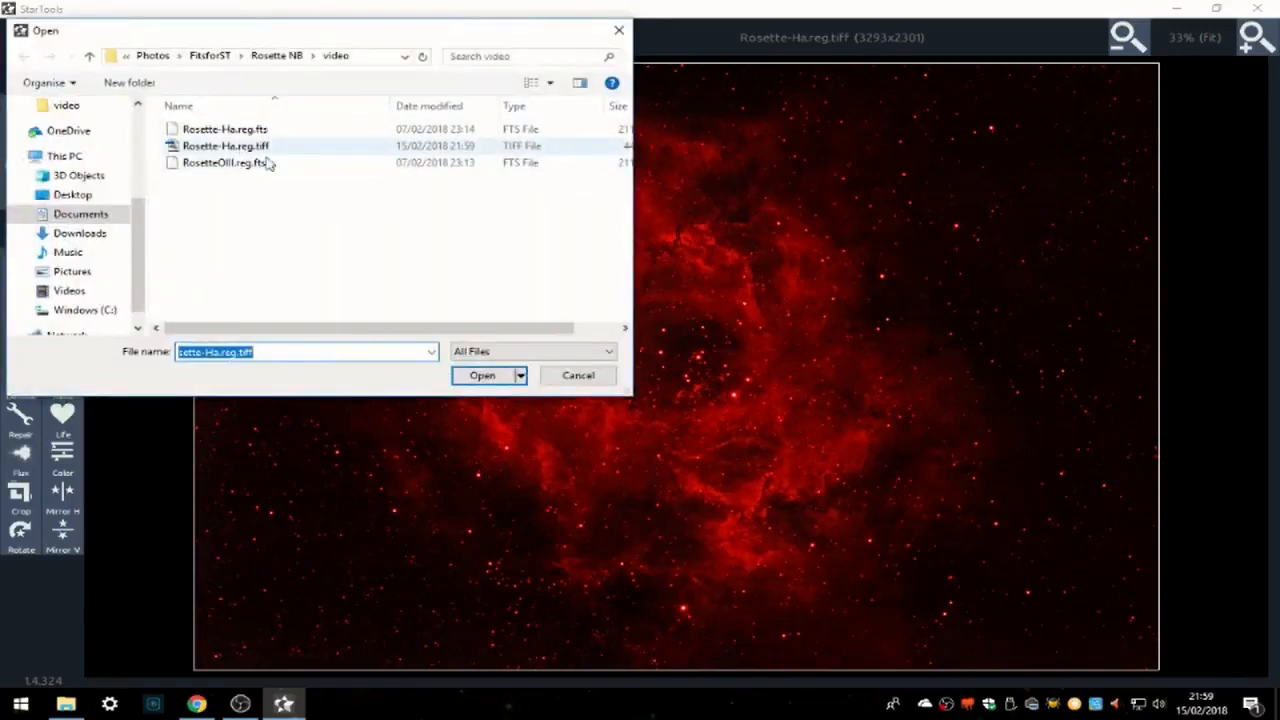
left_click(260, 165)
left_click(485, 375)
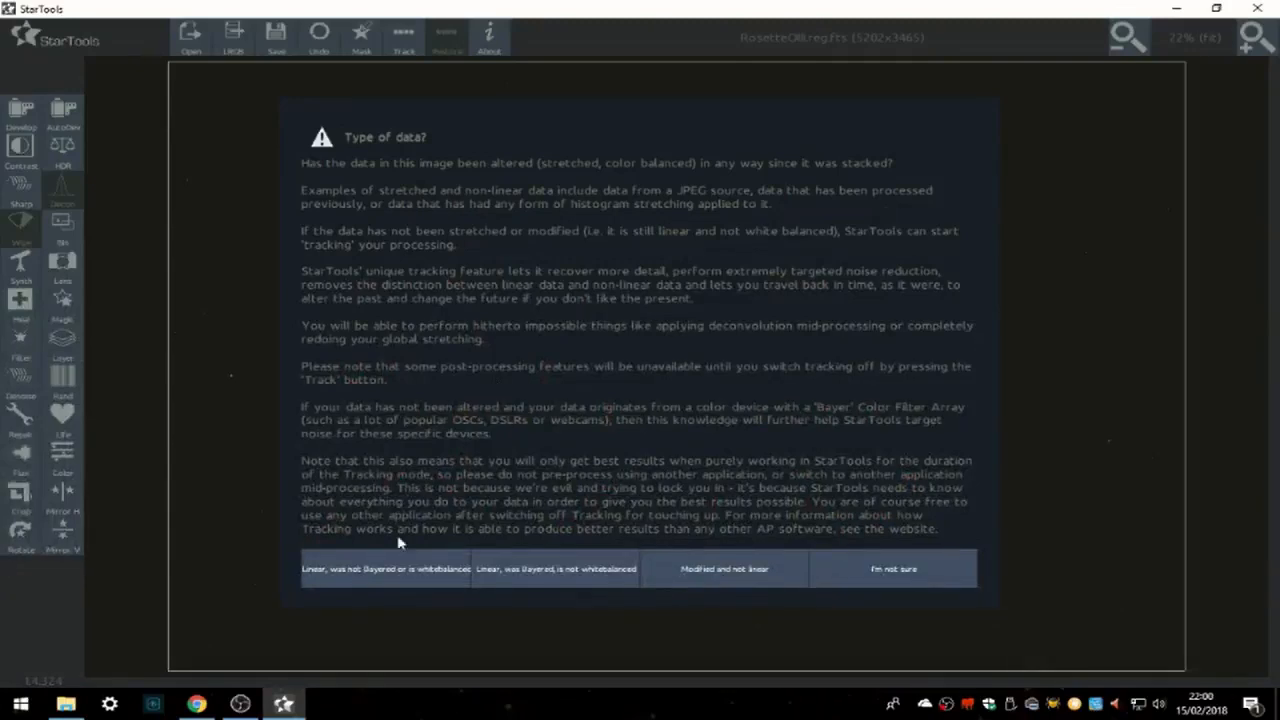
Declare the OIII data as linear, not Bayered or whitebalanced, dismiss the stacking artifact notice and bin the image to 71%
left_click(399, 566)
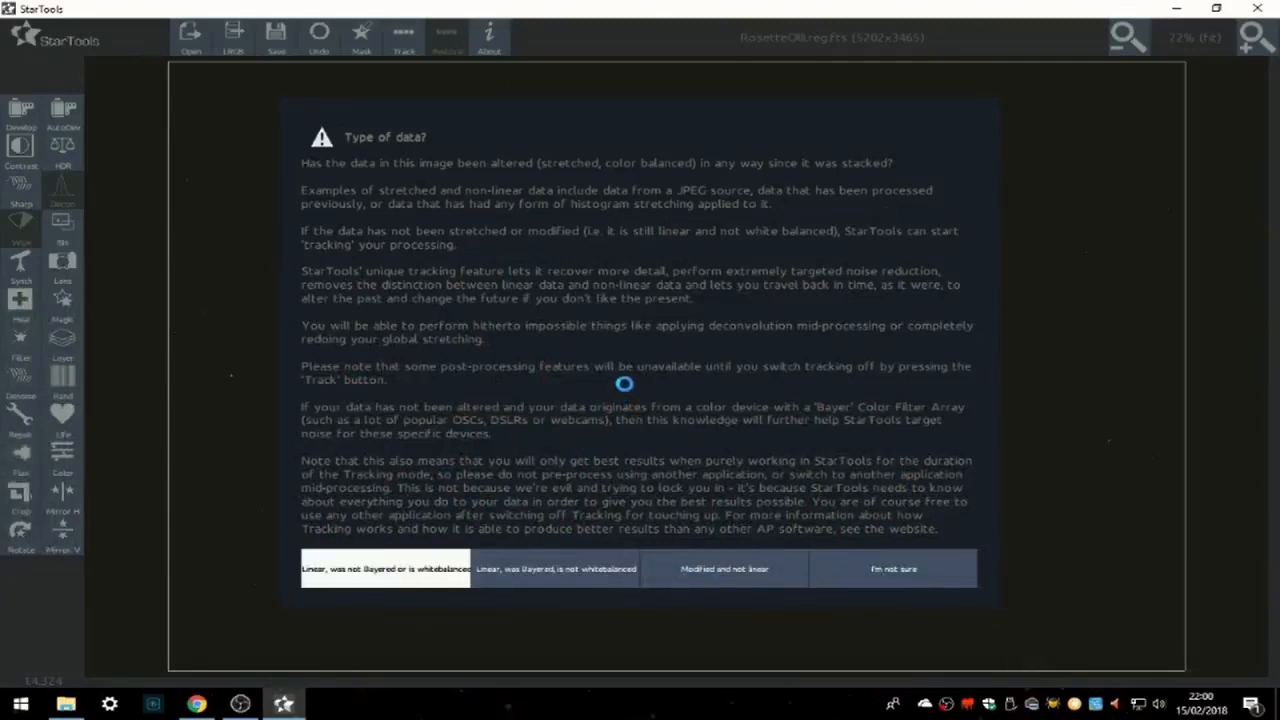
left_click(628, 391)
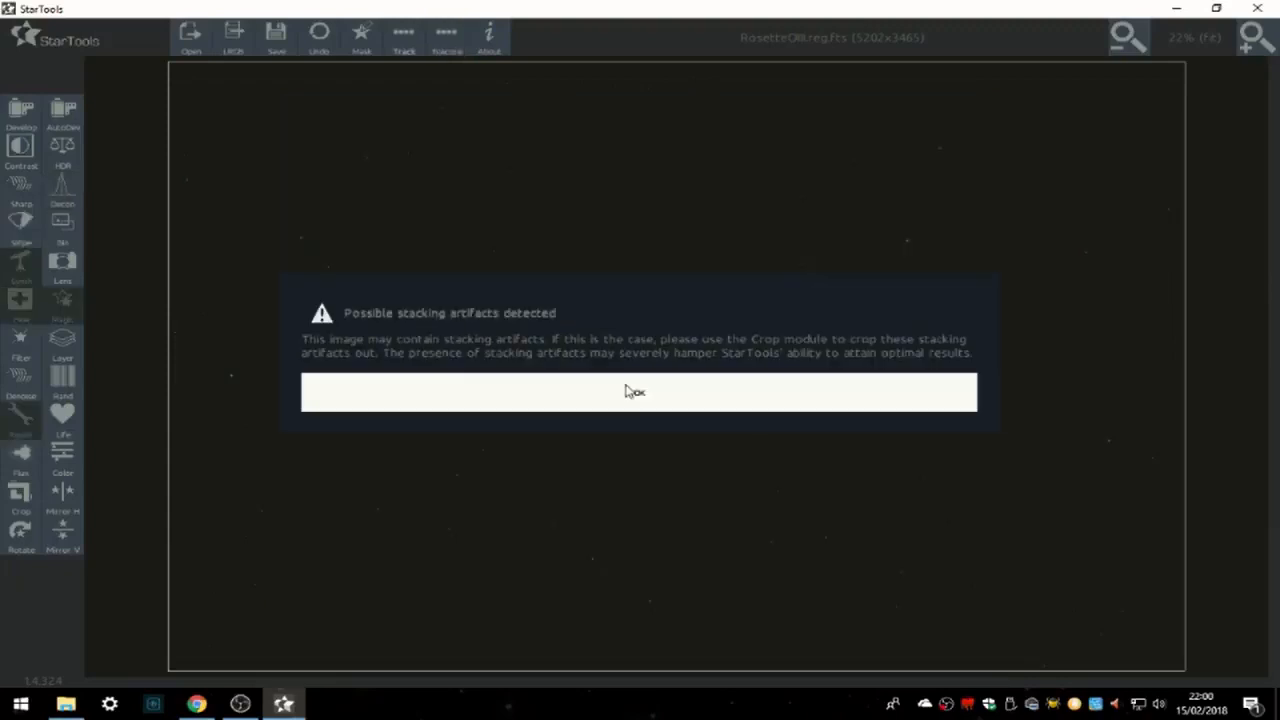
left_click(63, 226)
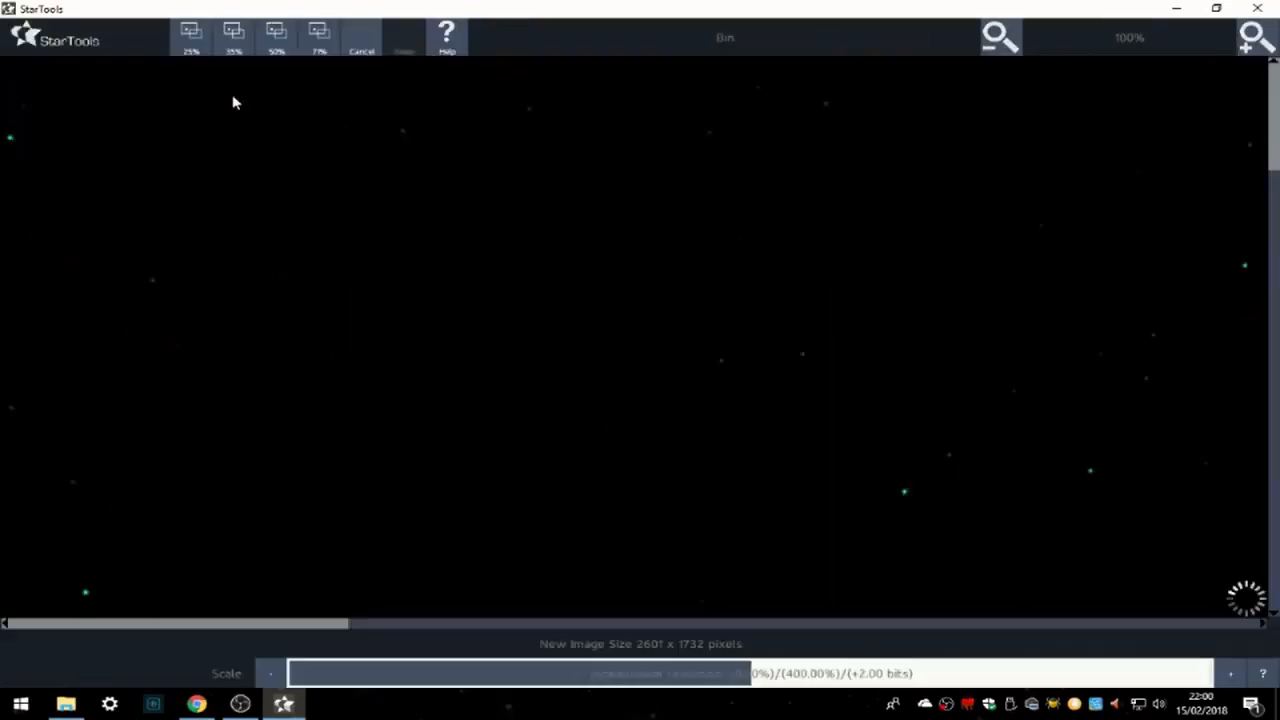
left_click(320, 40)
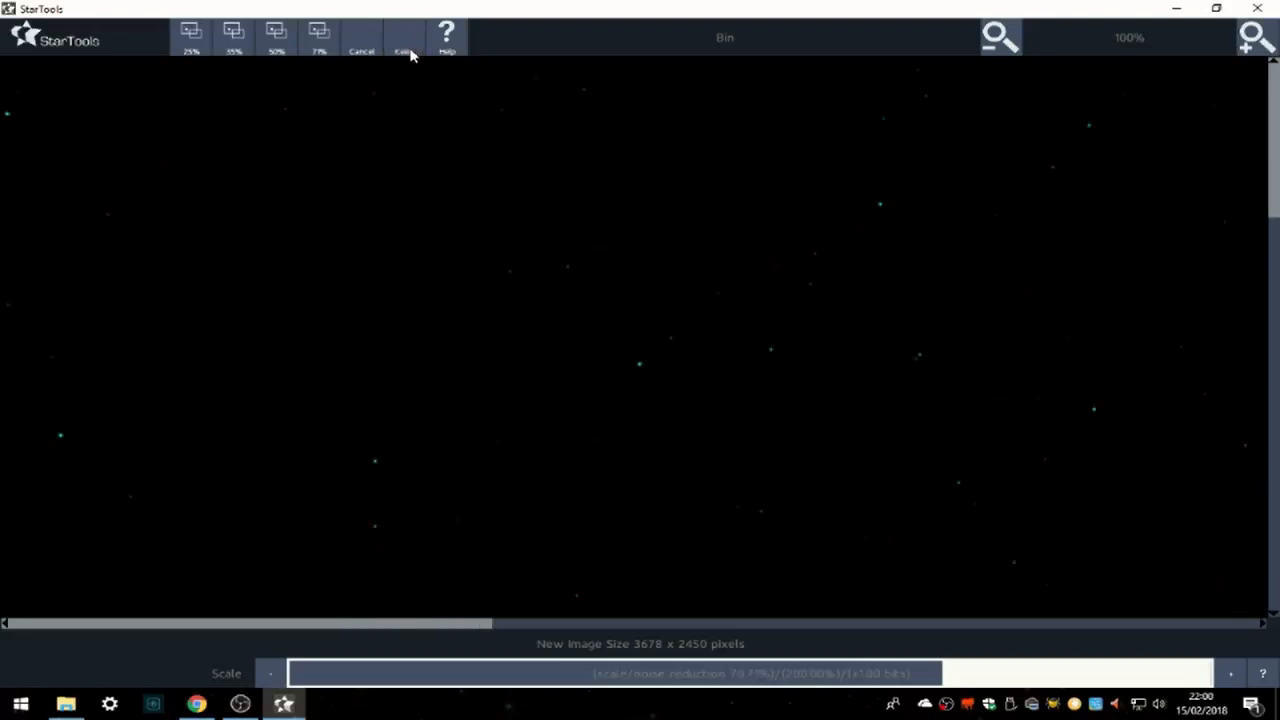
left_click(408, 50)
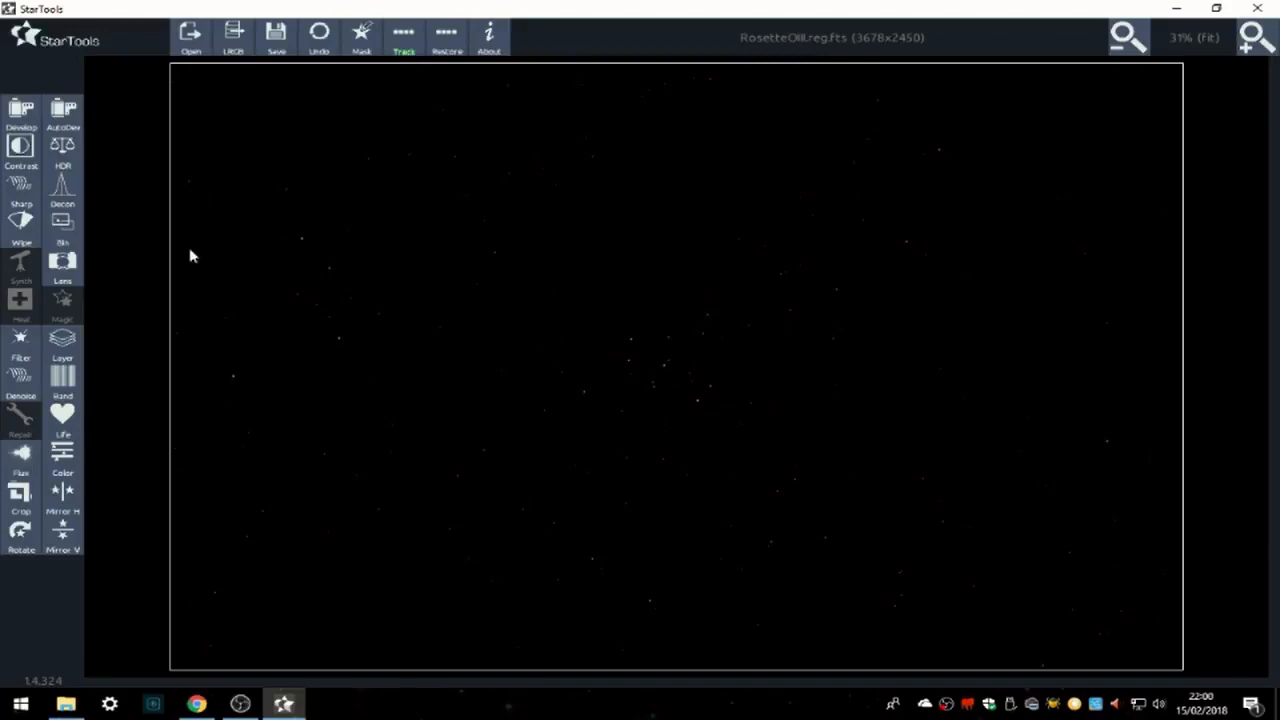
Crop the binned OIII image to 3293 x 2301 pixels, trimming its edges
left_click(20, 492)
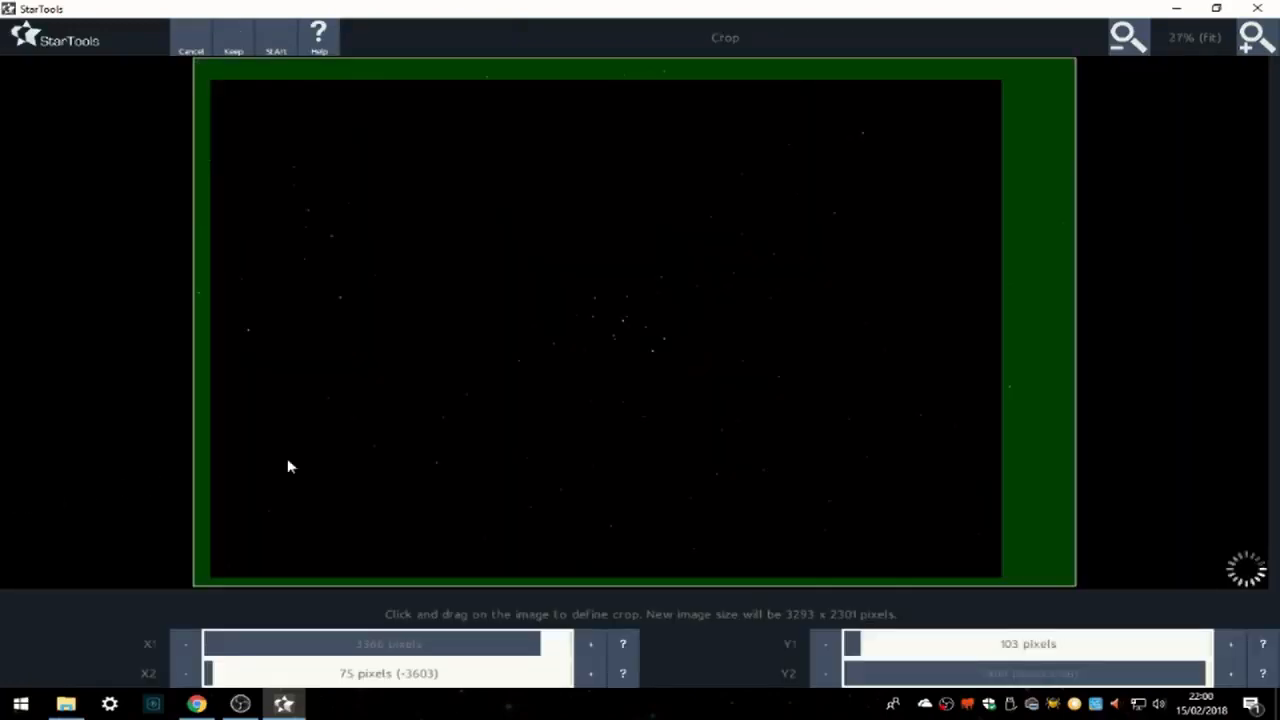
left_click(233, 49)
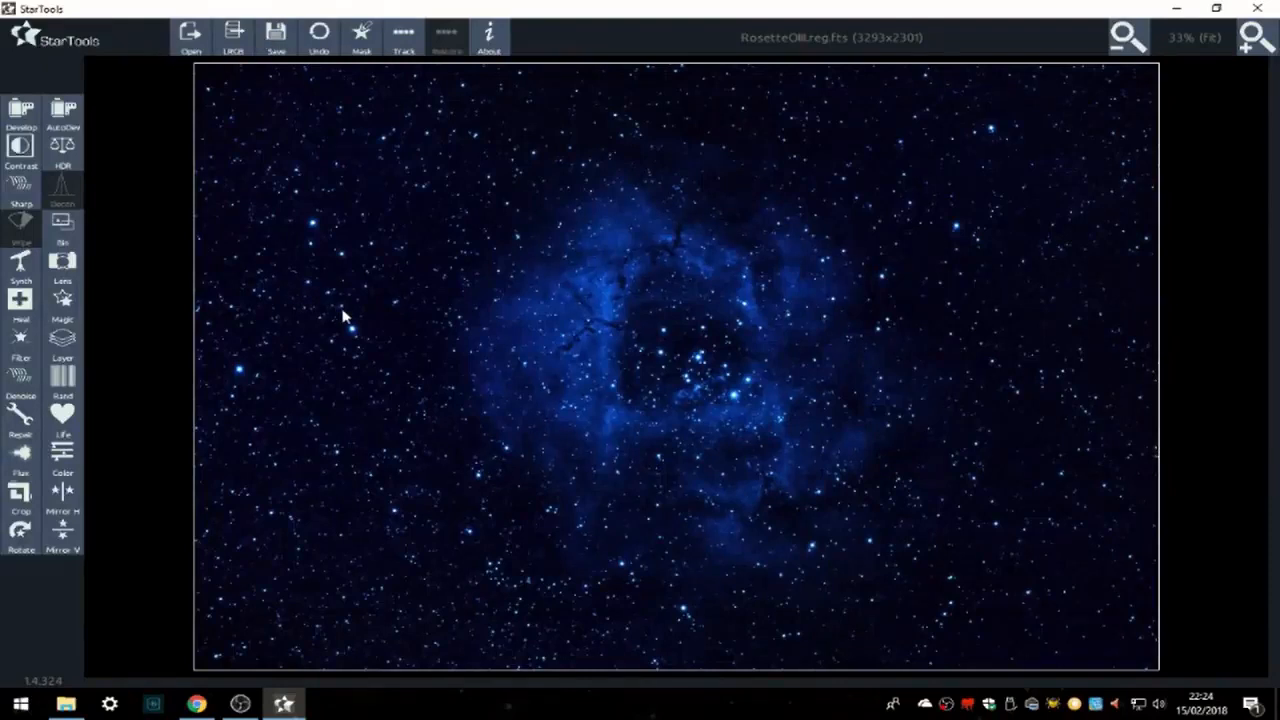
Save the processed OIII image as RosetteOIII.reg.tiff in the video folder
left_click(273, 48)
left_click(214, 322)
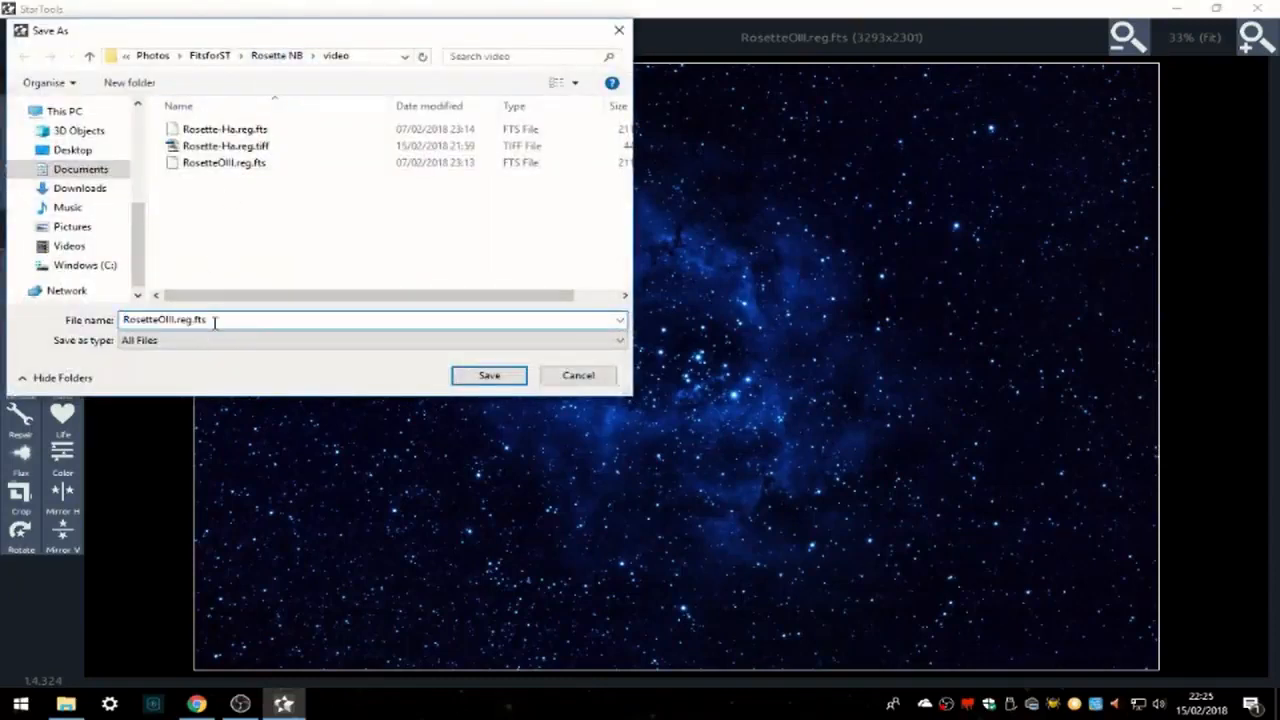
key("BackSpace")
key("BackSpace")
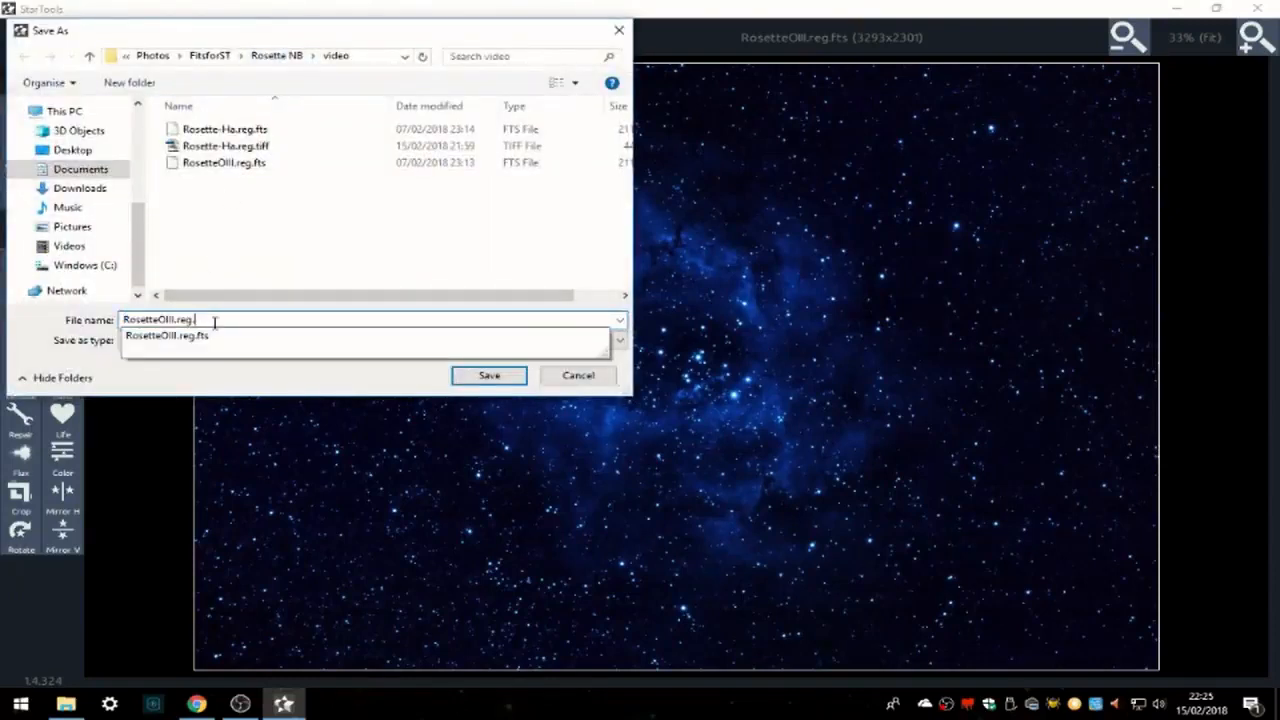
type("tiff")
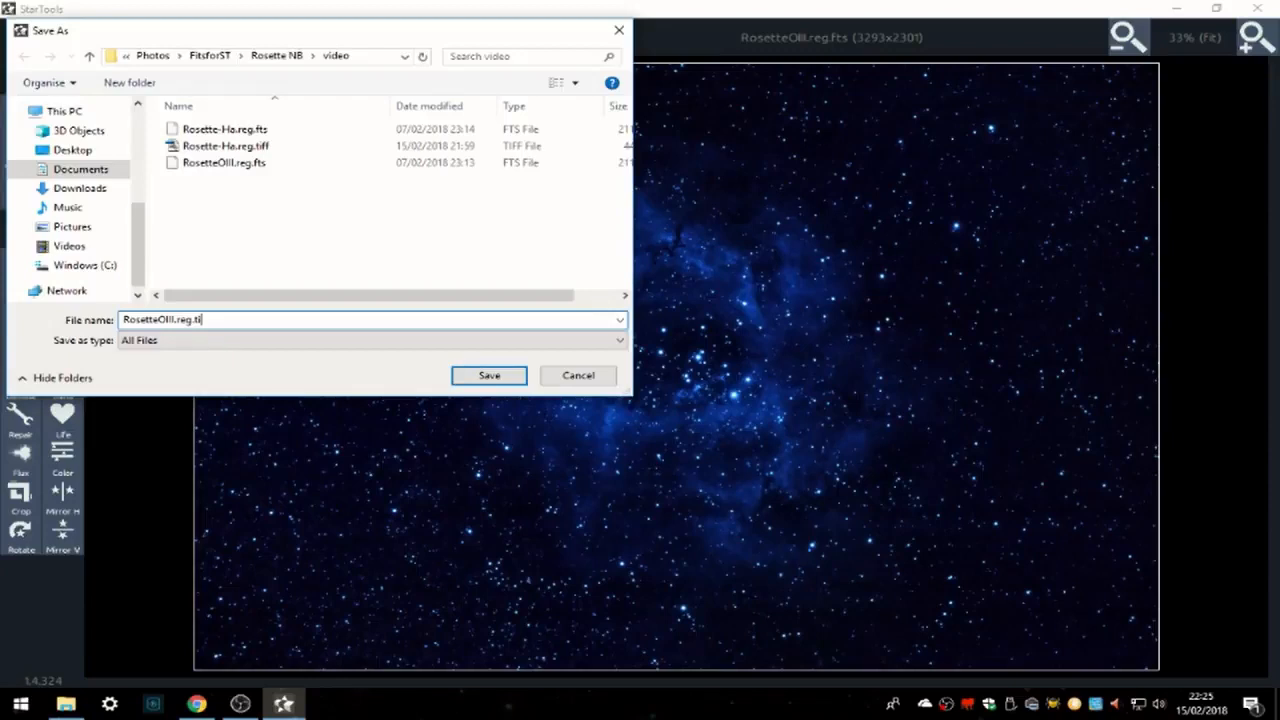
left_click(489, 377)
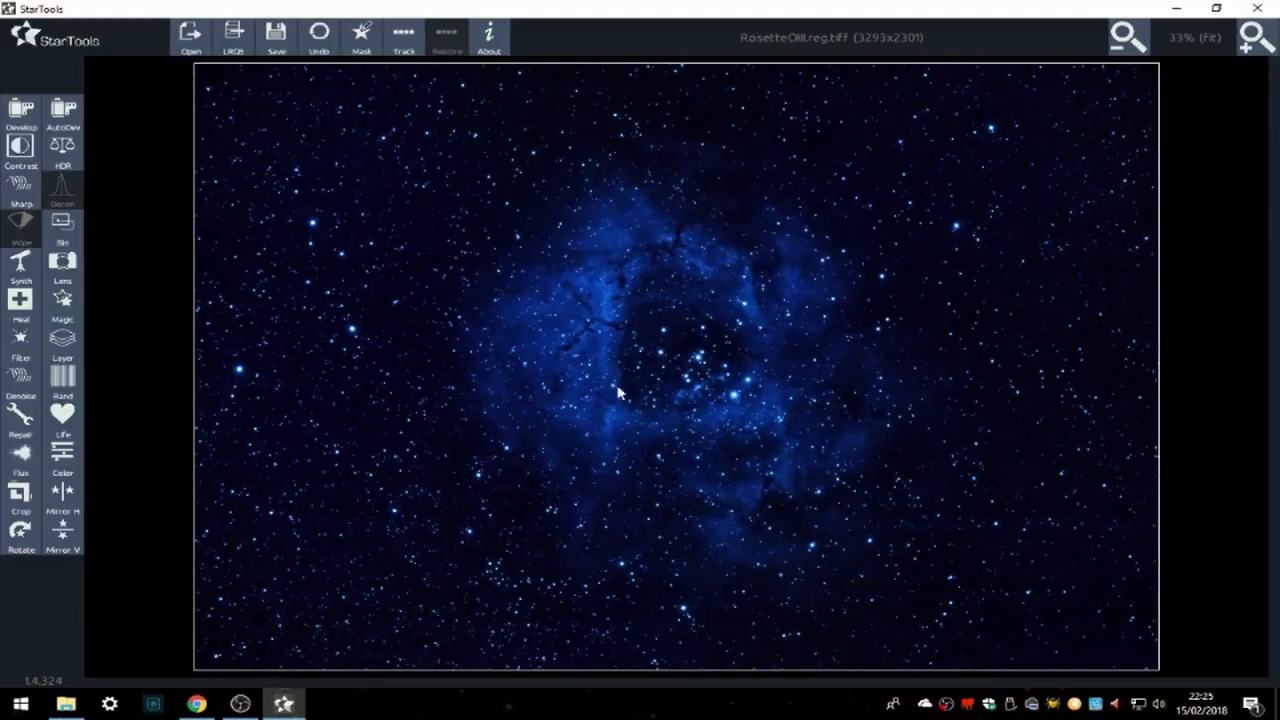
Load Rosette-Ha.reg.tiff into the Layer module and swap the layers so Ha is the background and OIII the foreground
left_click(64, 346)
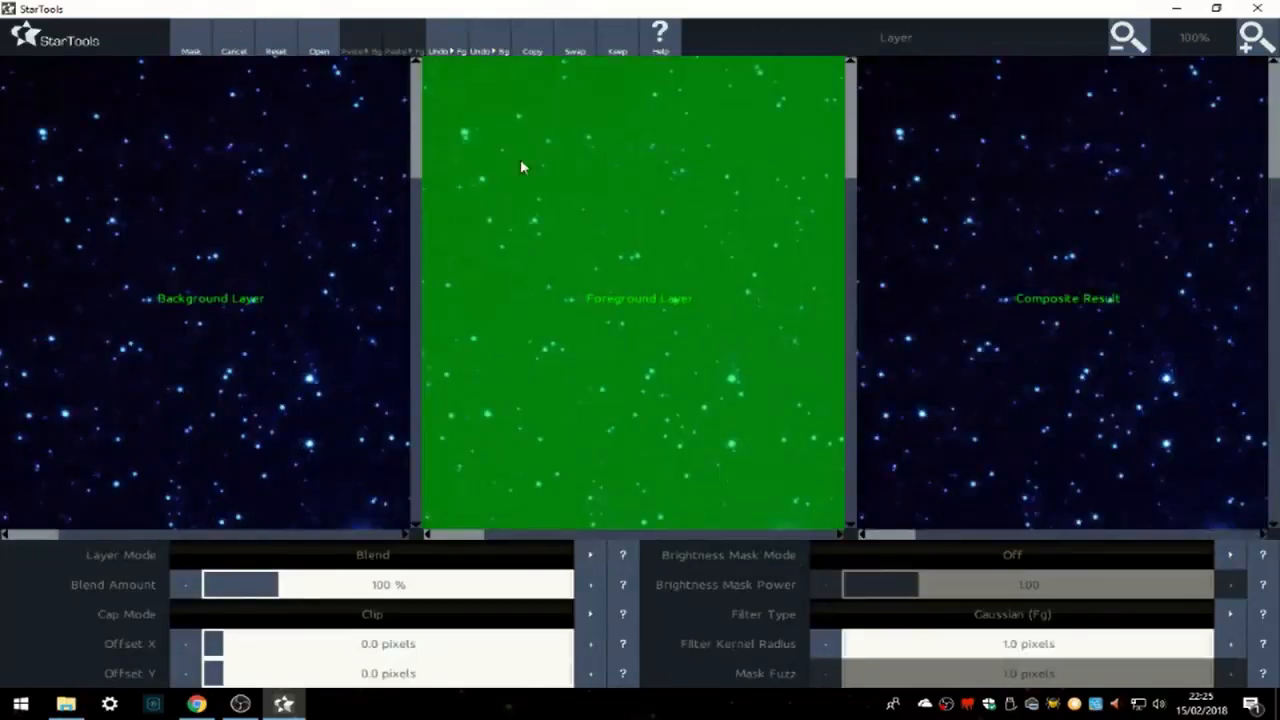
left_click(325, 44)
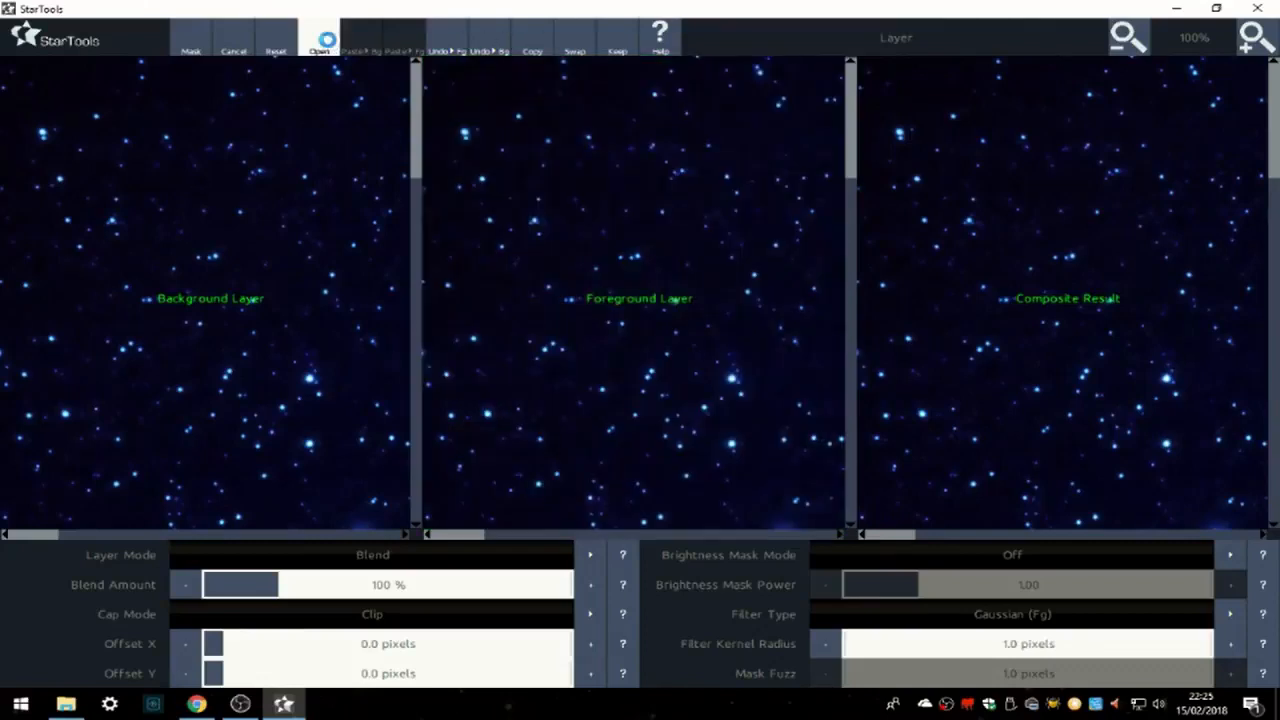
left_click(306, 162)
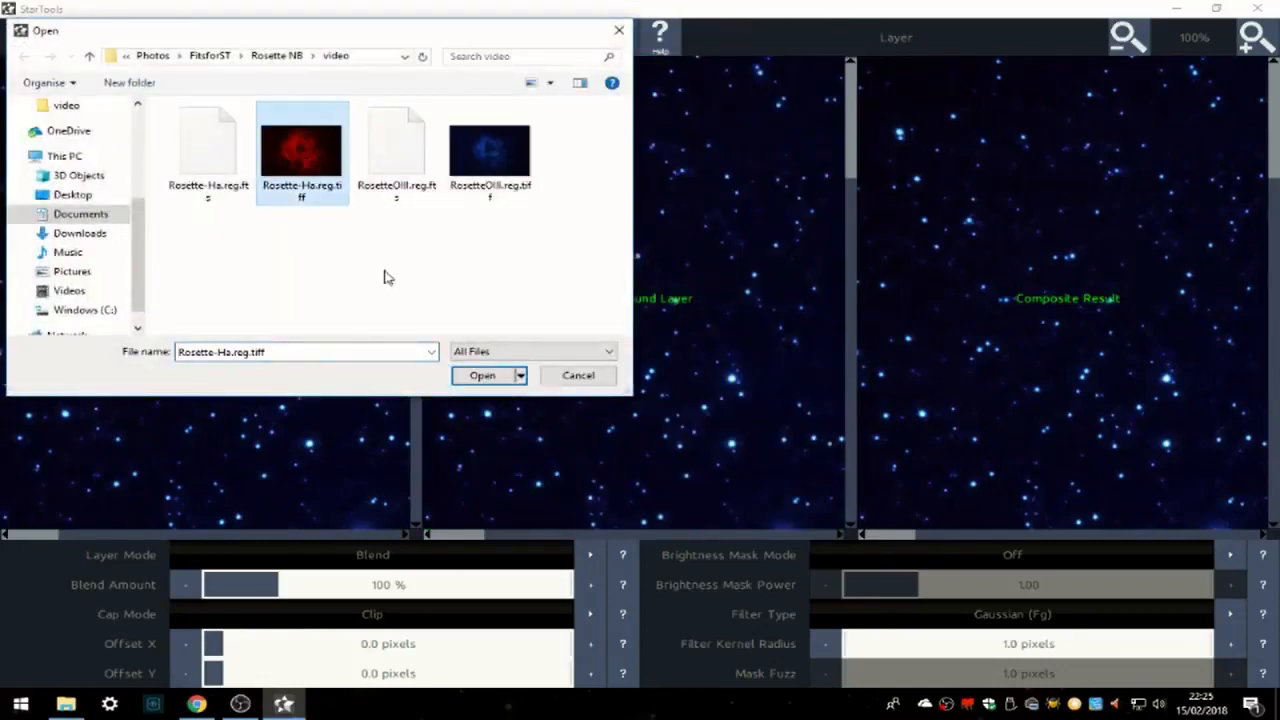
left_click(478, 373)
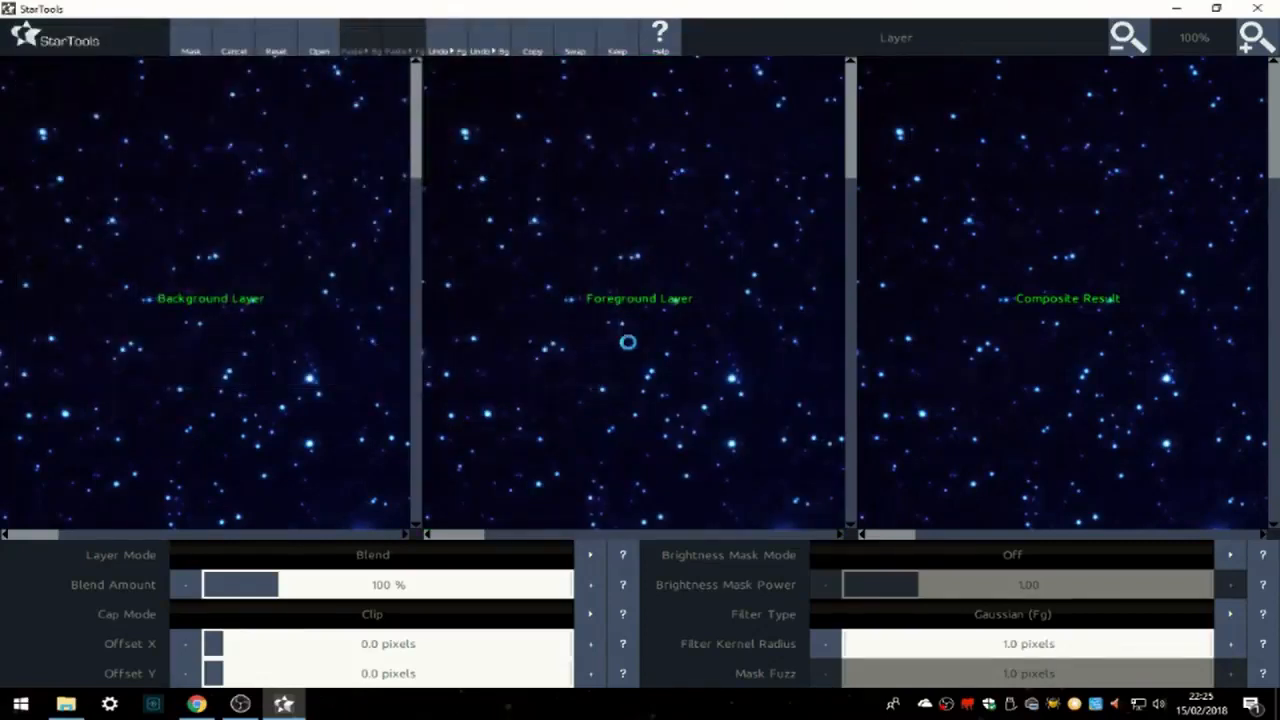
left_click(1134, 56)
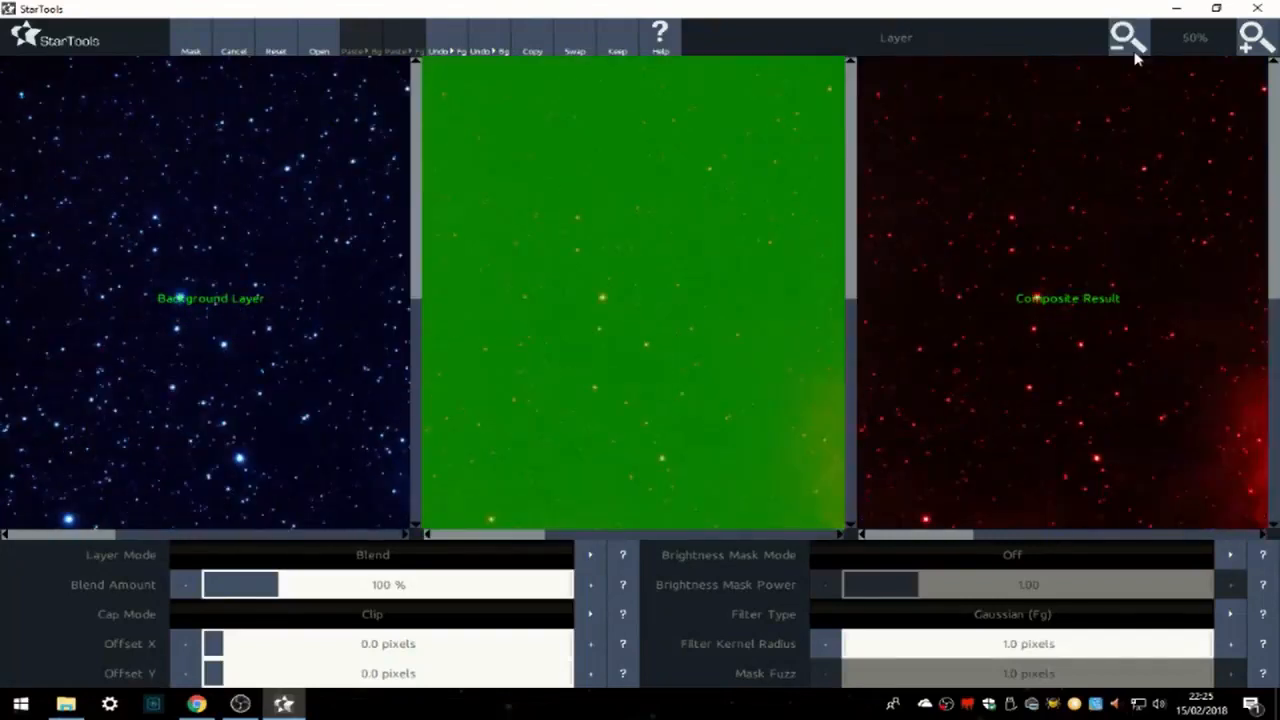
left_click(1134, 56)
left_click(1134, 56)
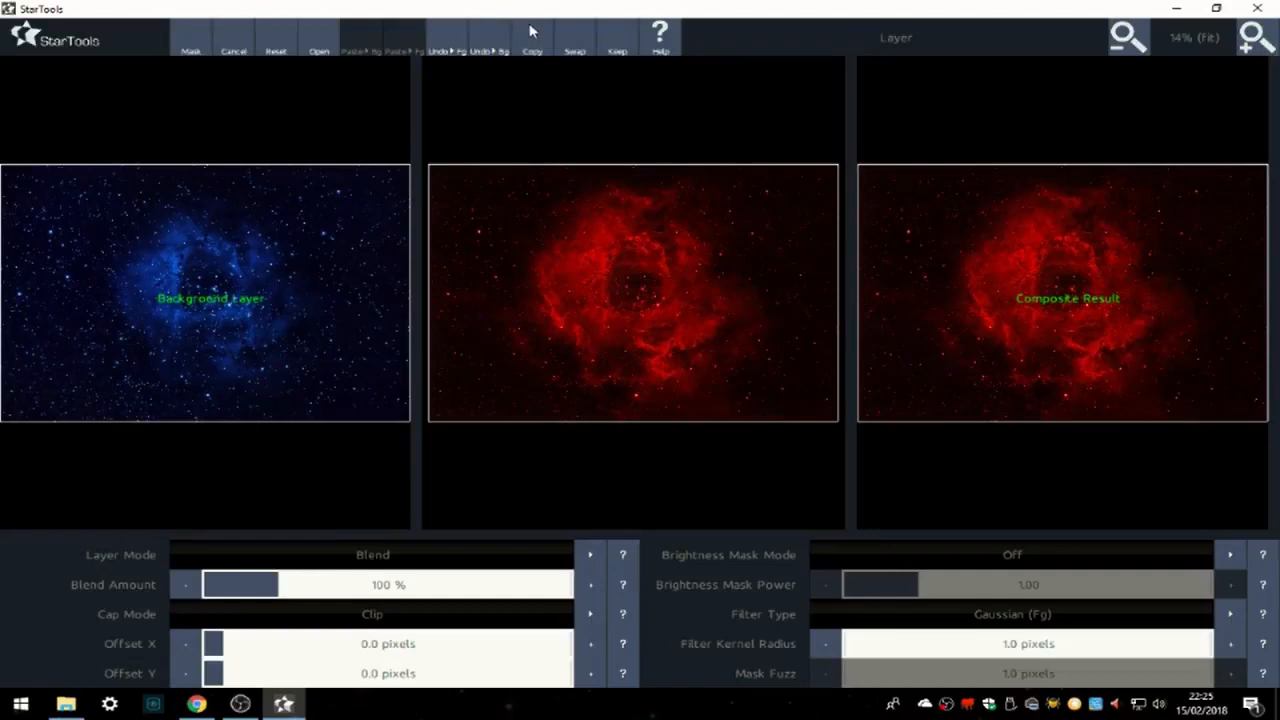
left_click(568, 48)
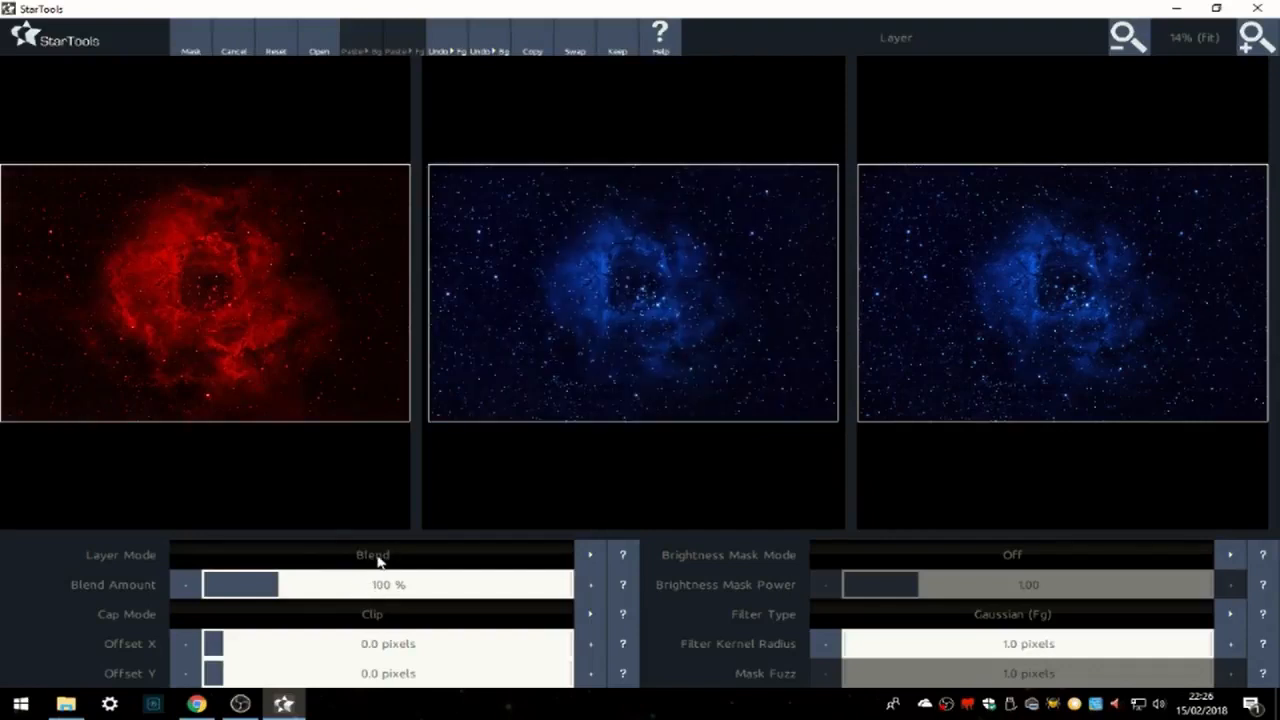
Try a 42% blend amount for the OIII foreground and change the layer mode to Lighten
left_click(244, 590)
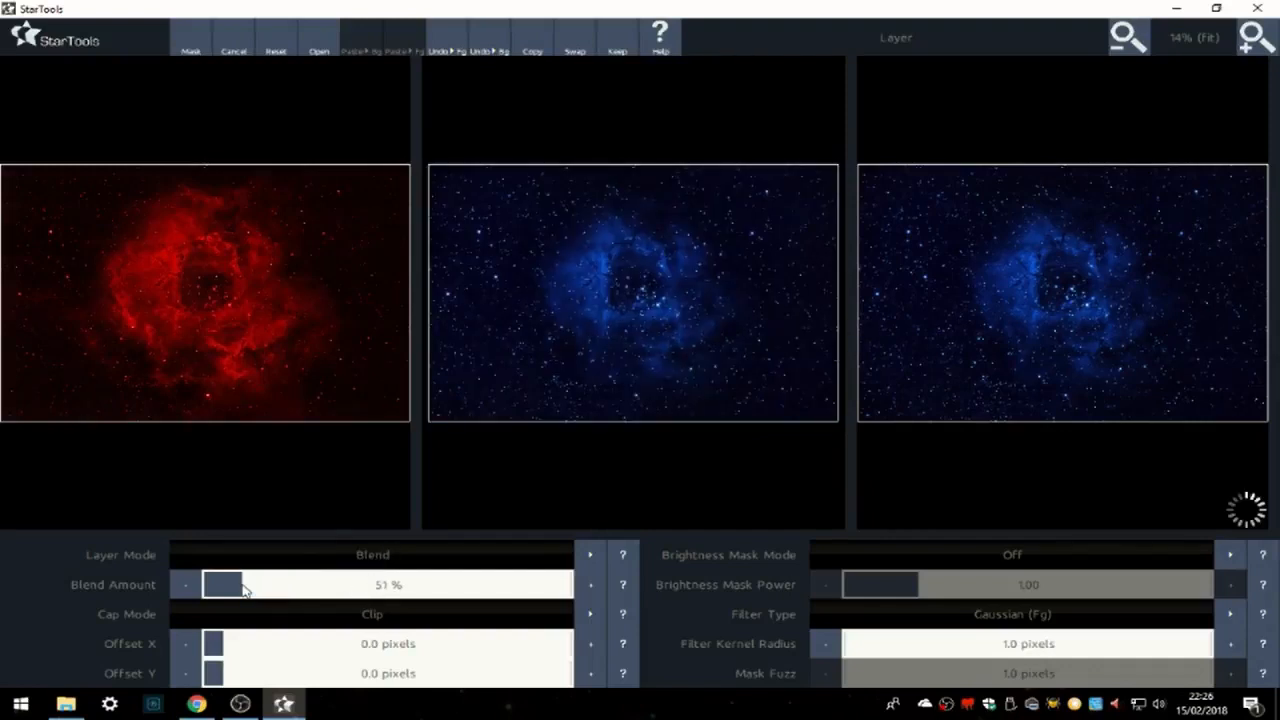
left_click(238, 588)
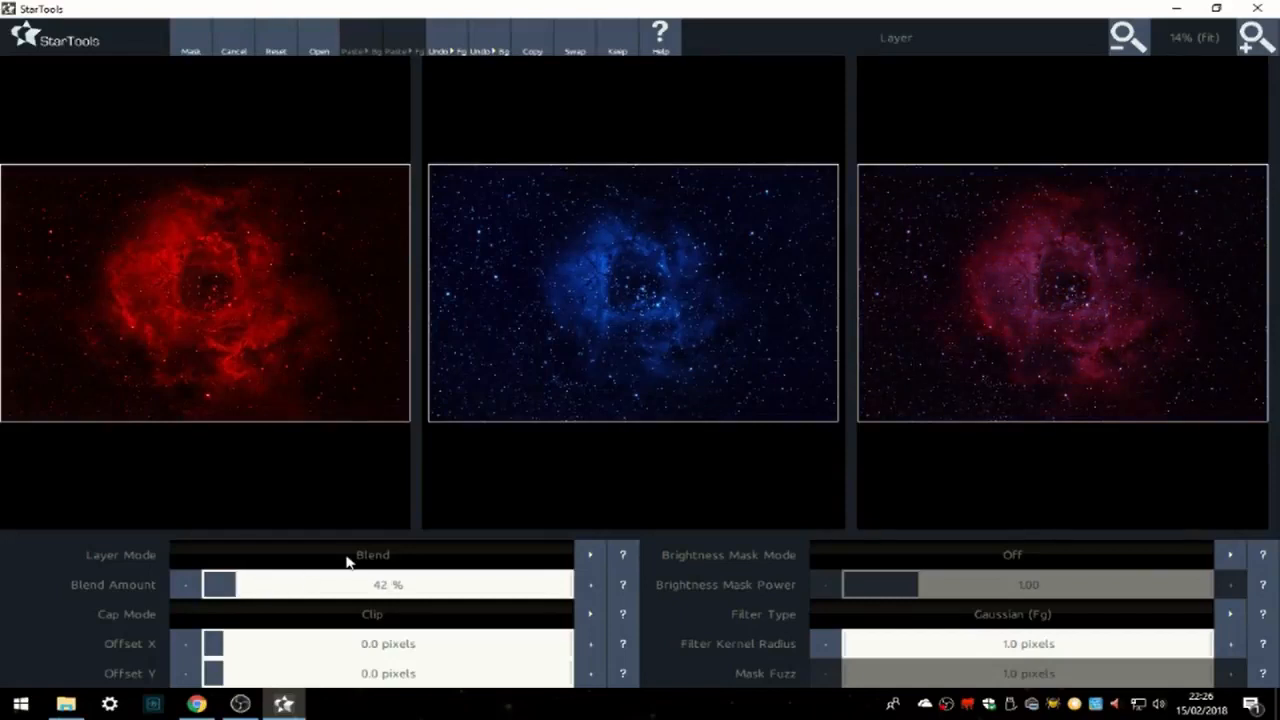
left_click(384, 558)
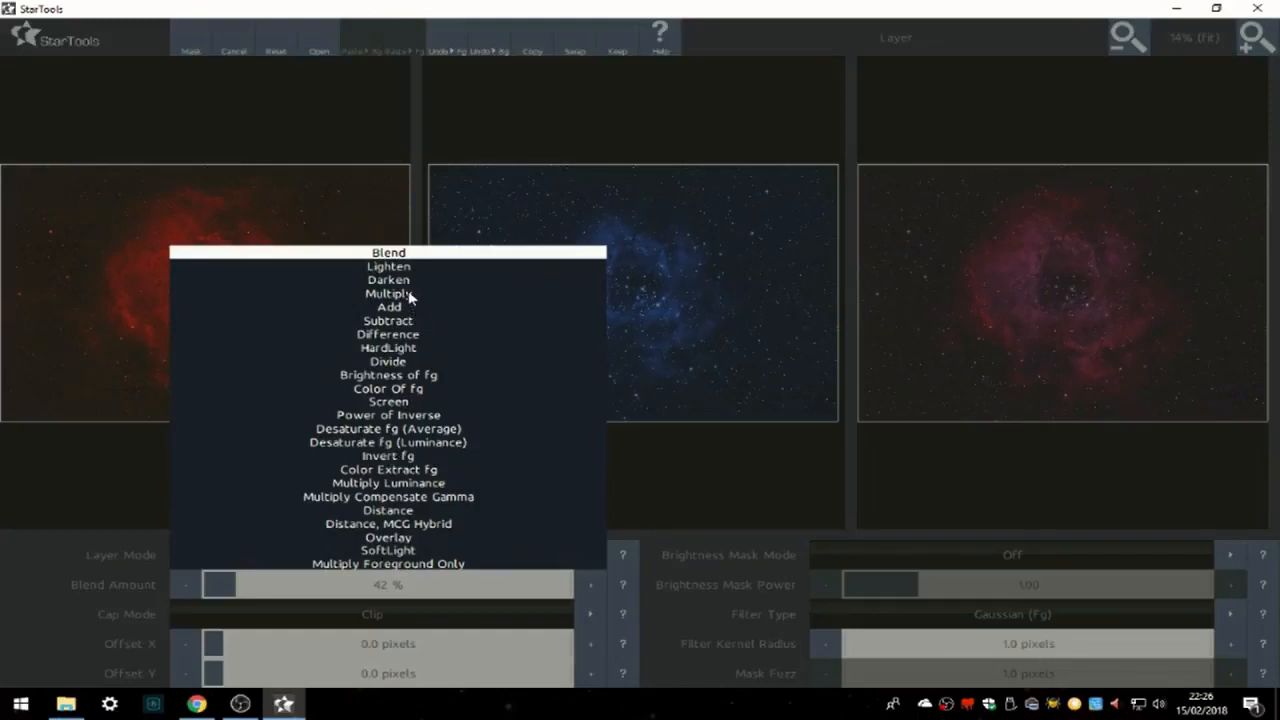
left_click(398, 267)
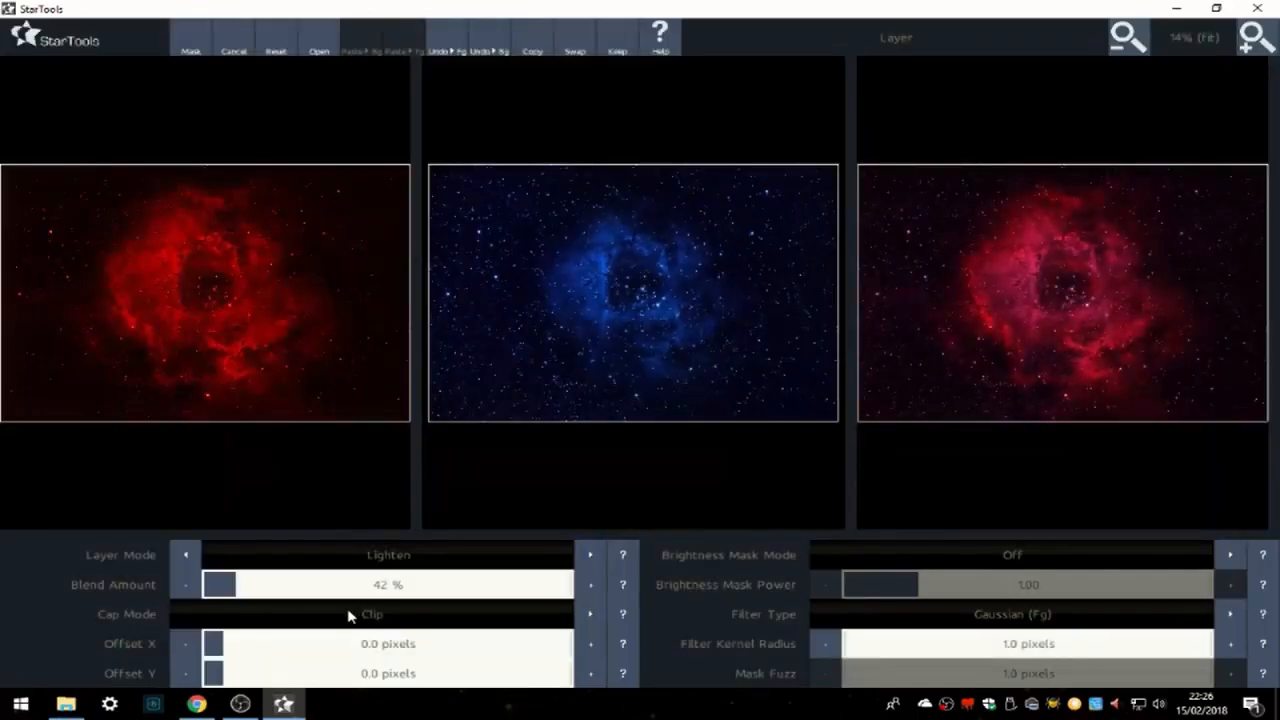
Compare Lighten blend amounts between 85% and 169% on the composite, ending at 137%
left_click_drag(257, 589, 288, 589)
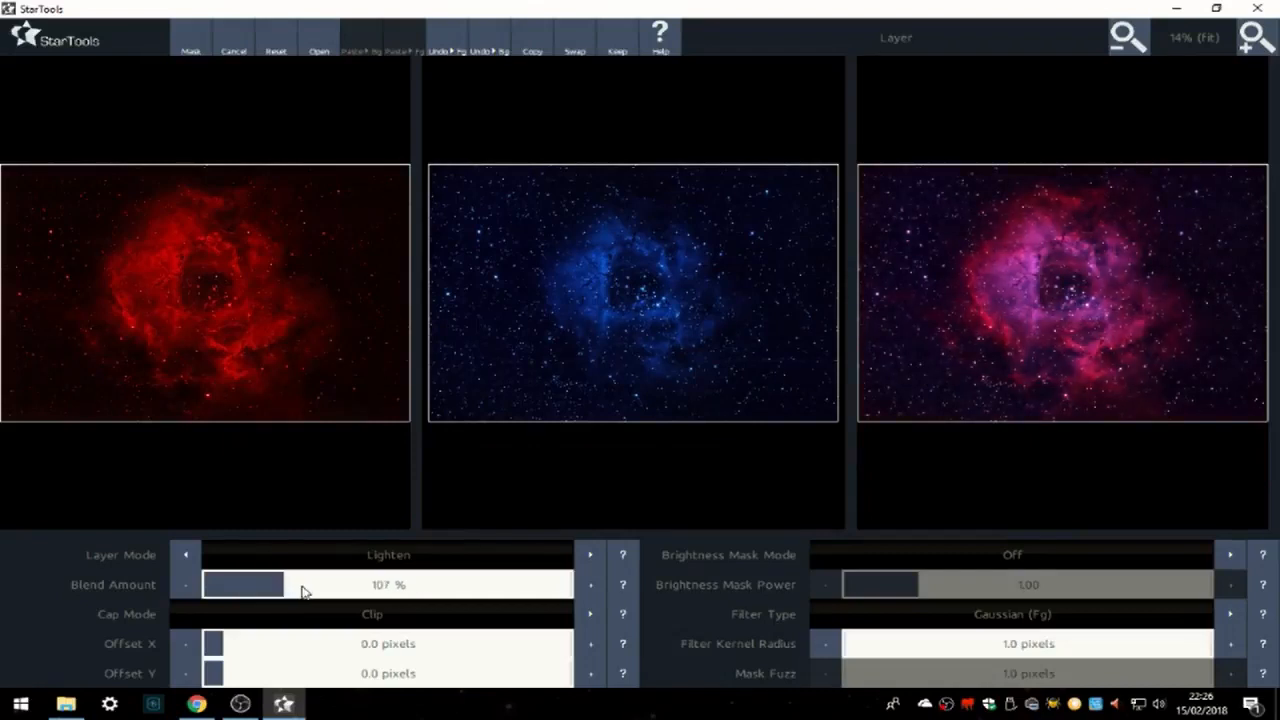
left_click(309, 591)
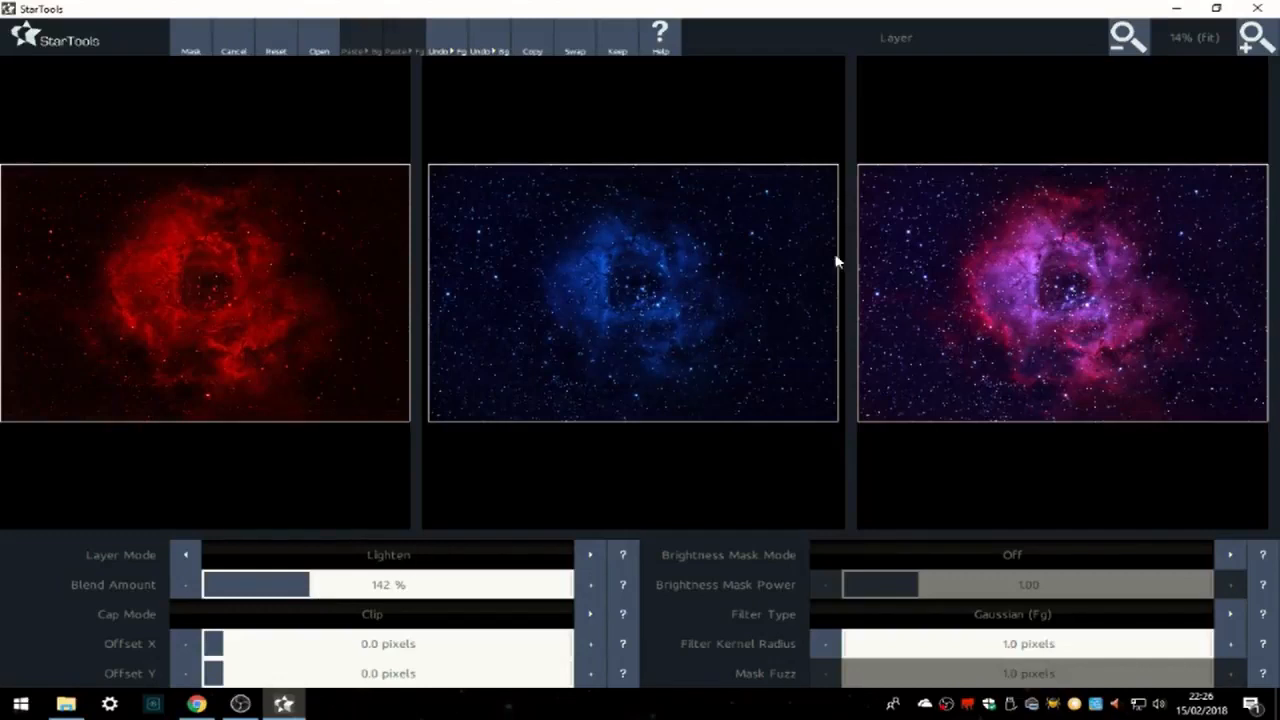
left_click(1252, 38)
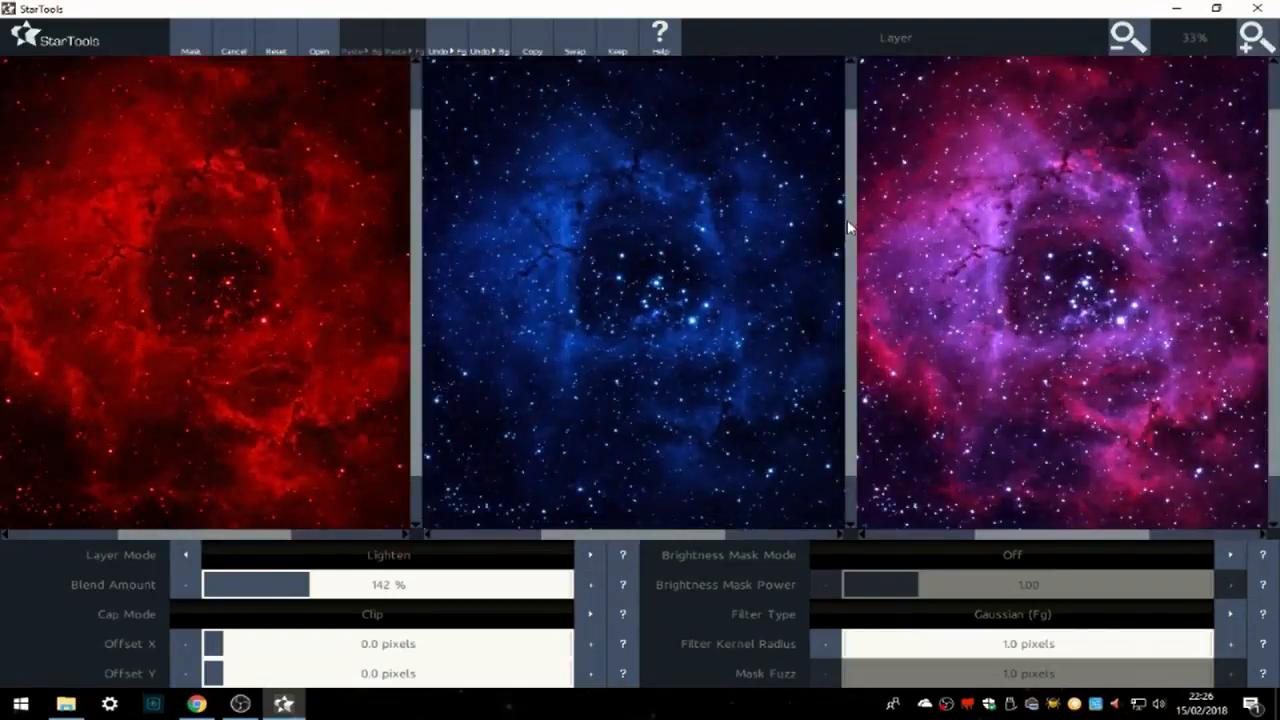
left_click(331, 584)
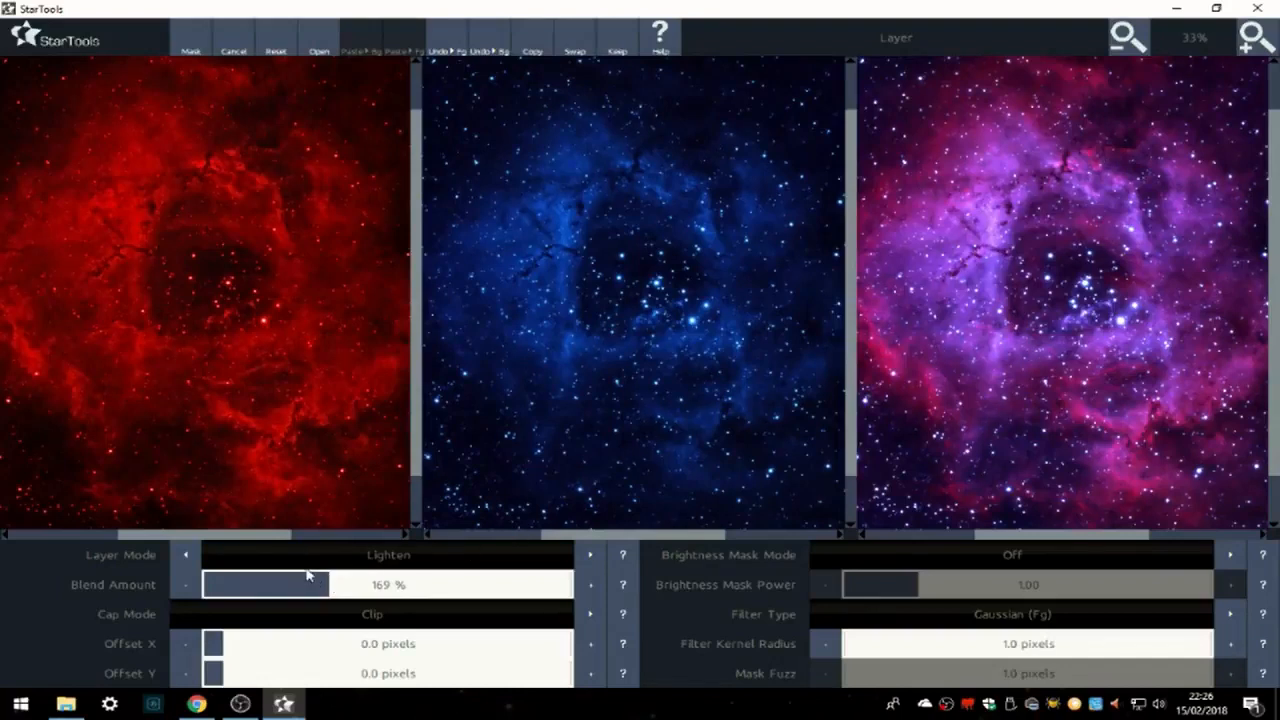
left_click(290, 589)
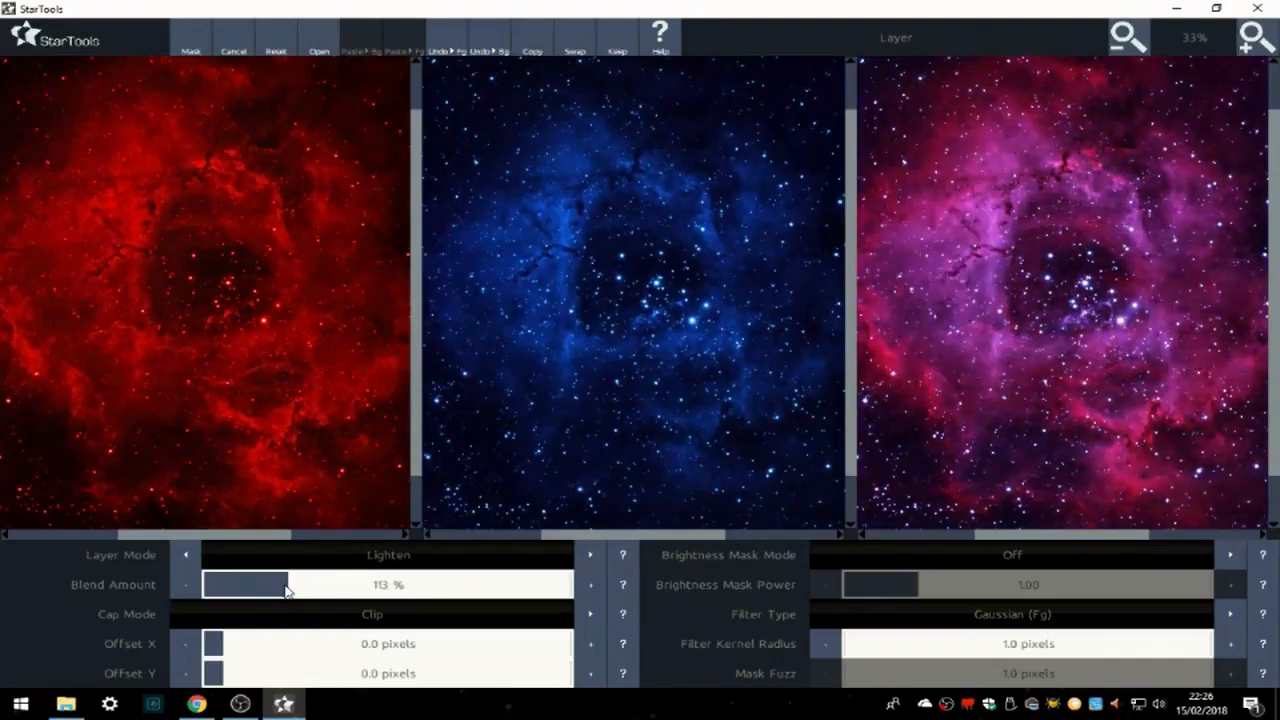
left_click_drag(278, 590, 268, 592)
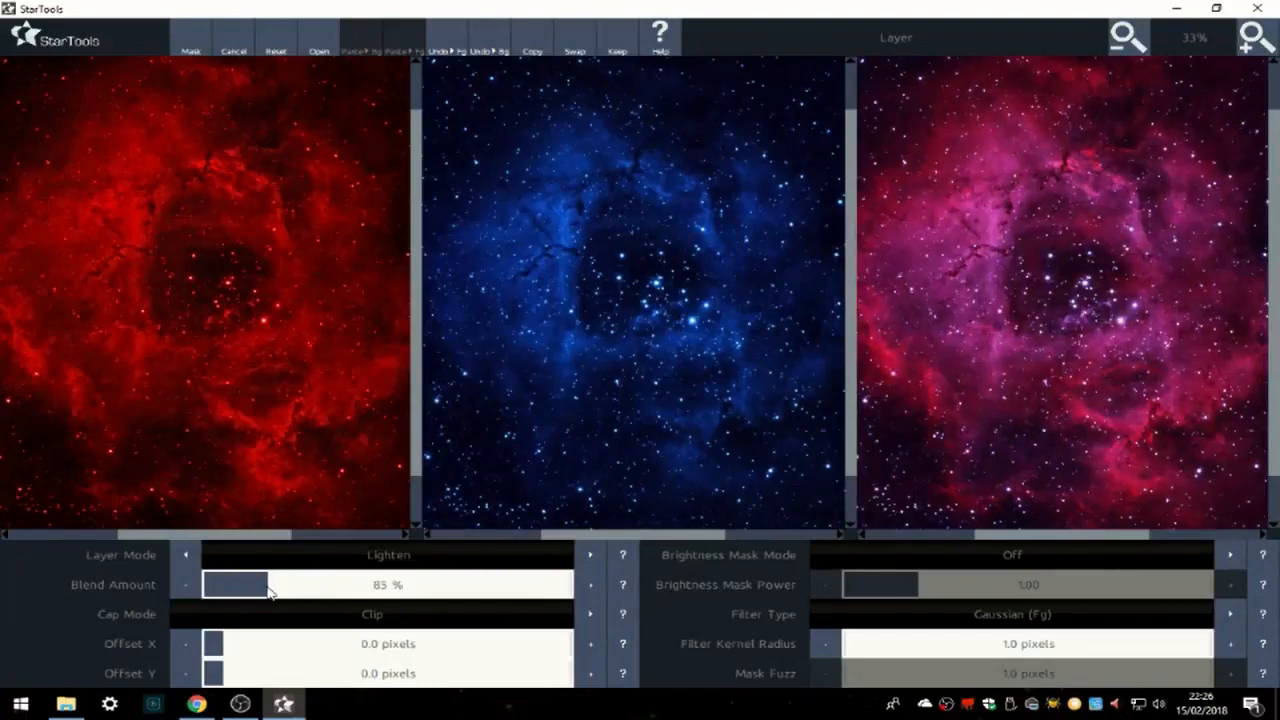
left_click(306, 589)
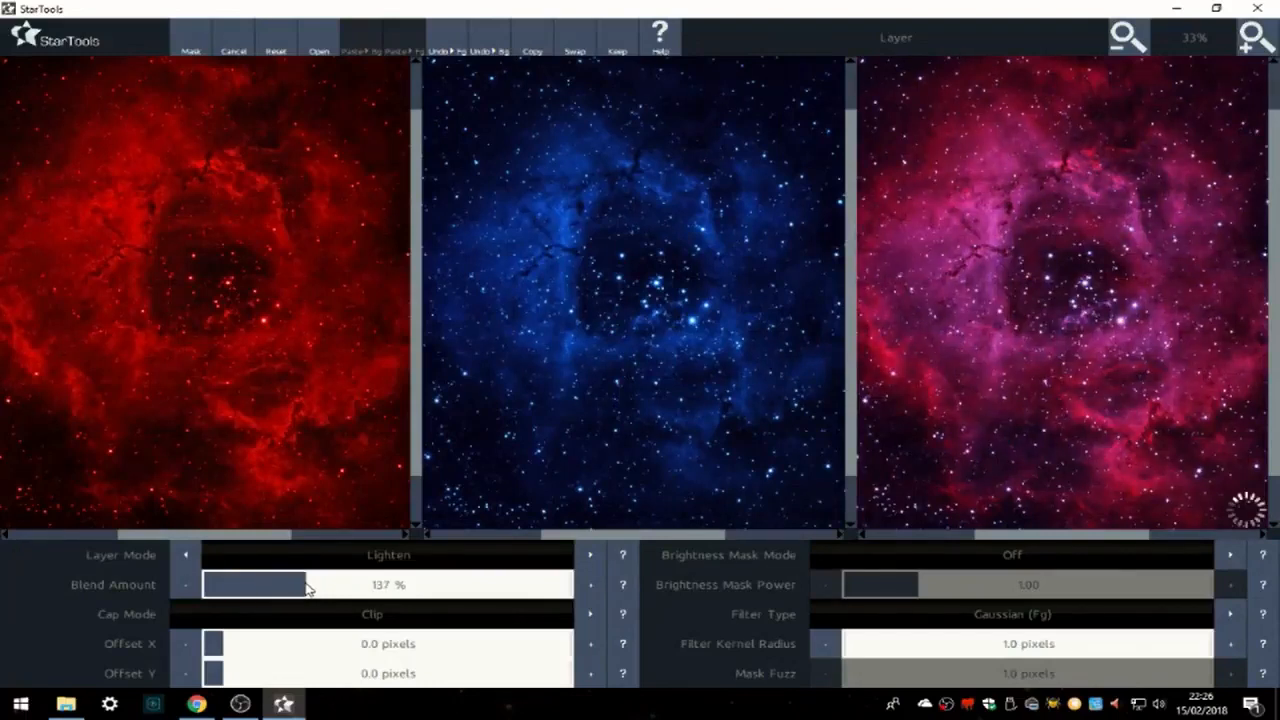
left_click(1135, 60)
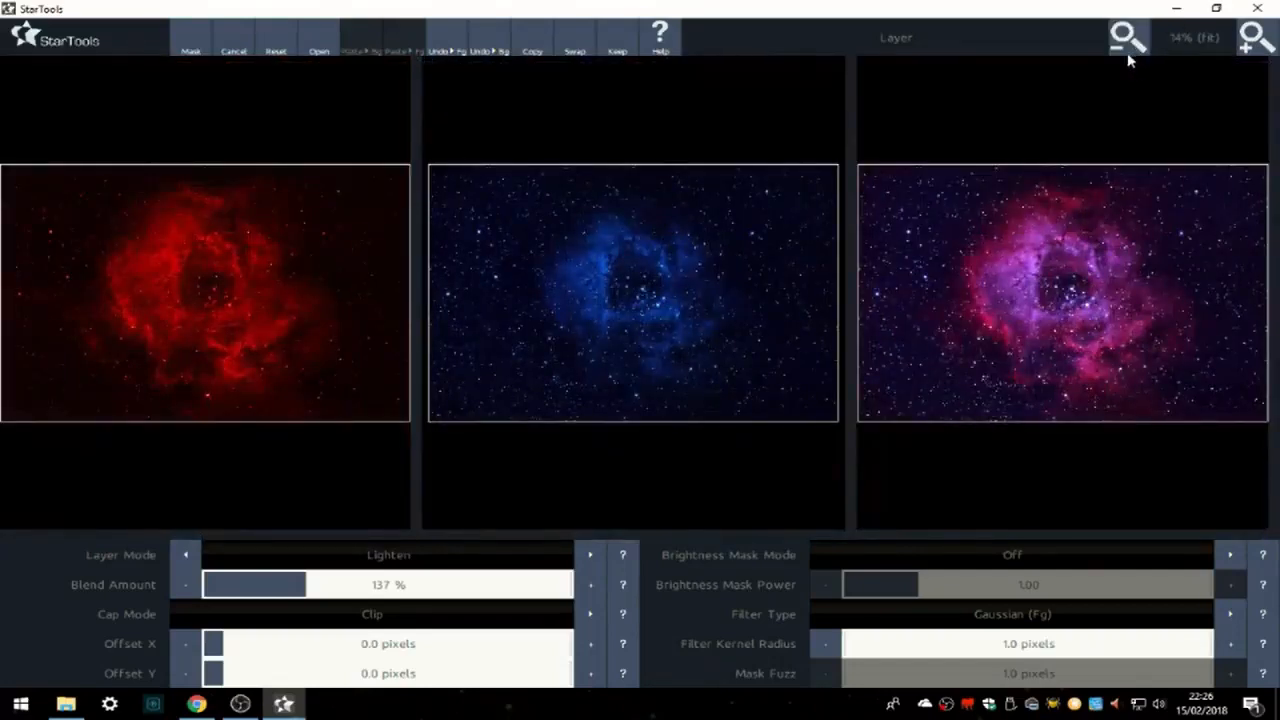
Switch the layer mode to Add and set the blend amount to 99%
left_click(379, 556)
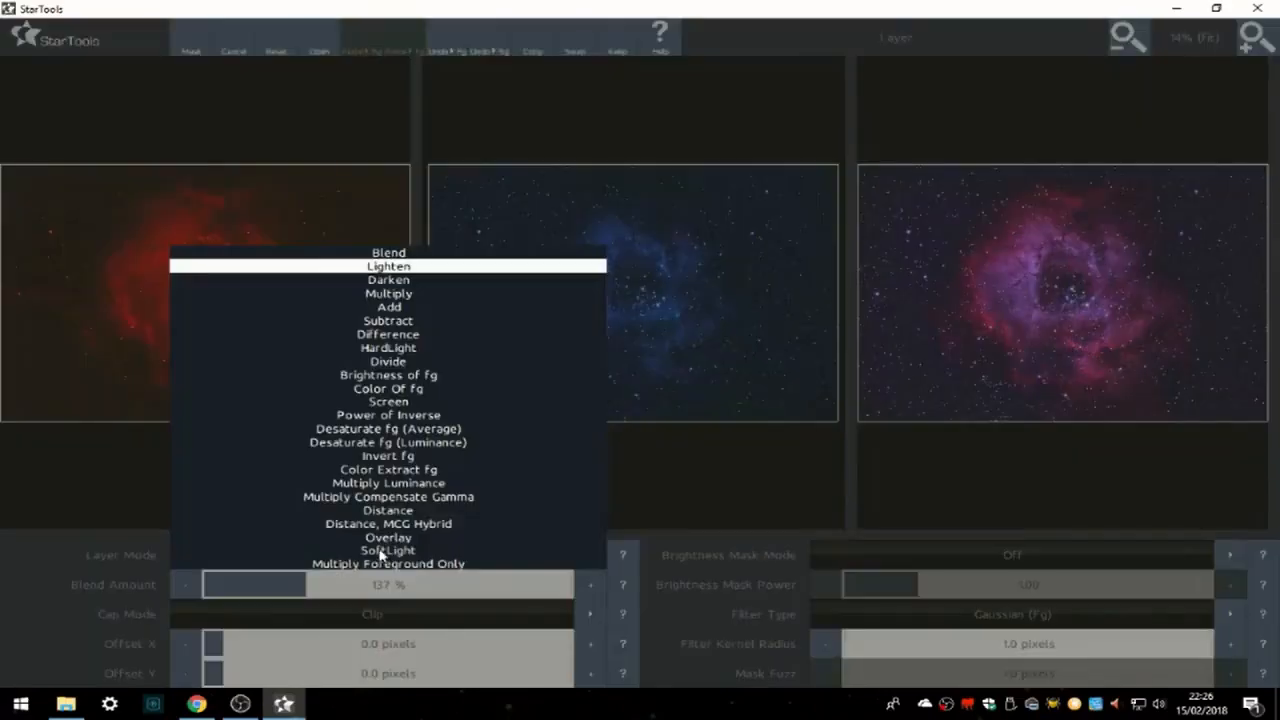
left_click(405, 308)
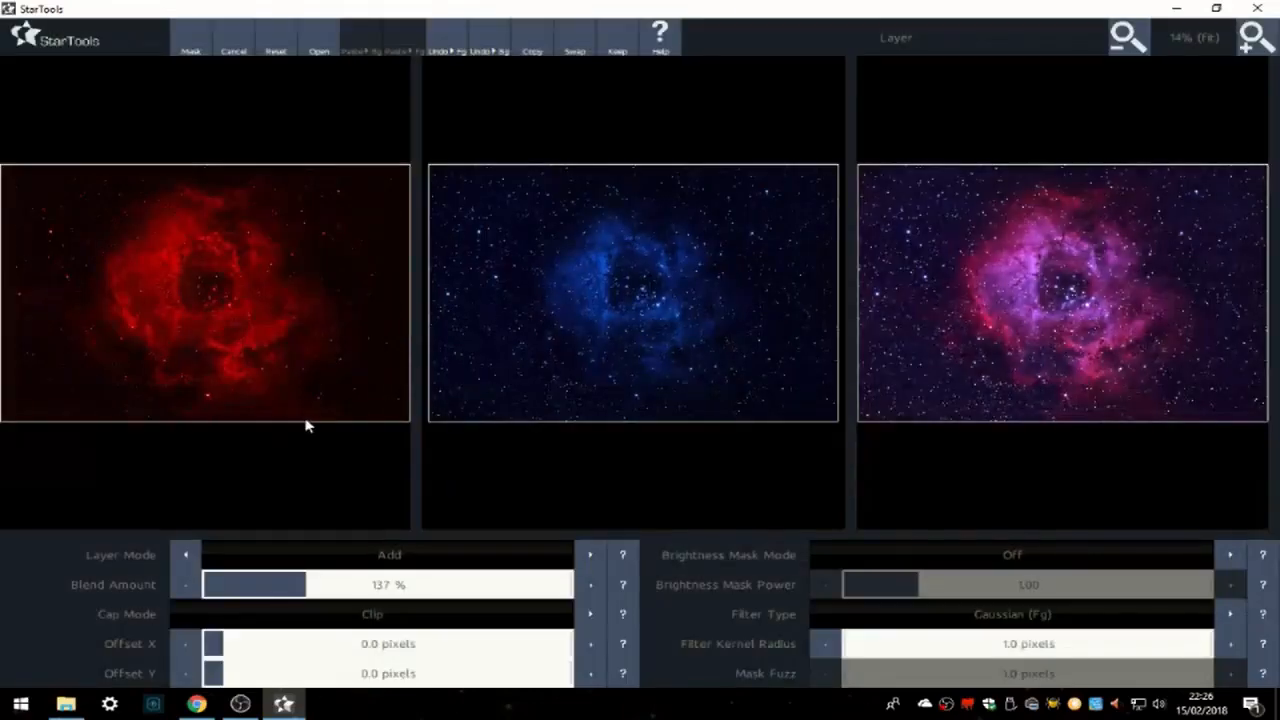
left_click(274, 598)
mouse_move(275, 598)
left_mouse_down()
mouse_move(257, 585)
mouse_move(280, 584)
left_mouse_up()
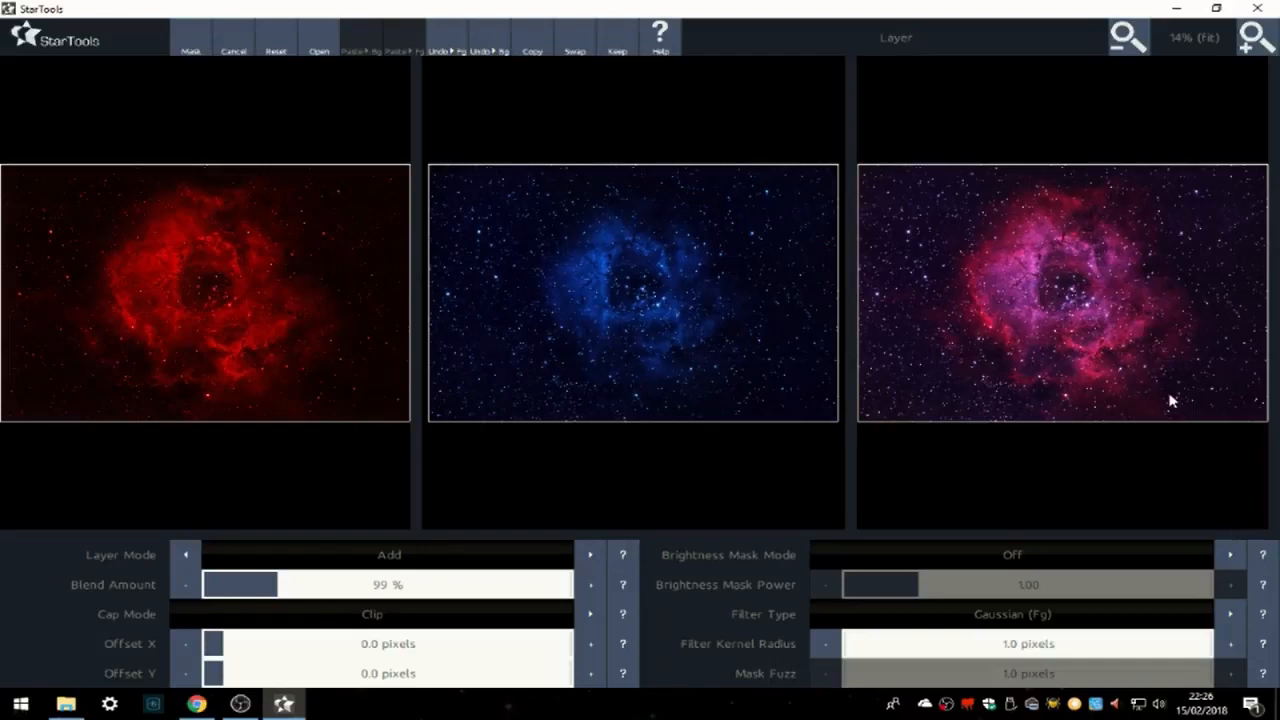
Change the layer mode of the Ha and OIII composite to Blend
left_click(393, 558)
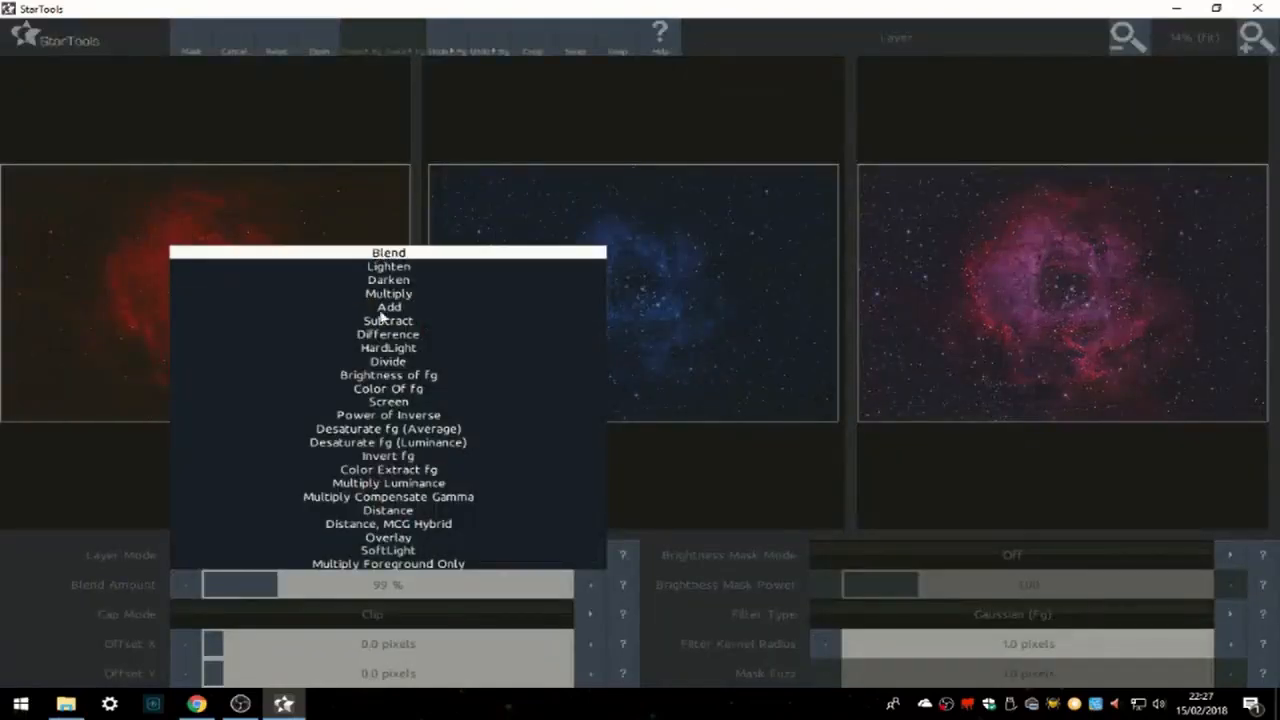
left_click(383, 254)
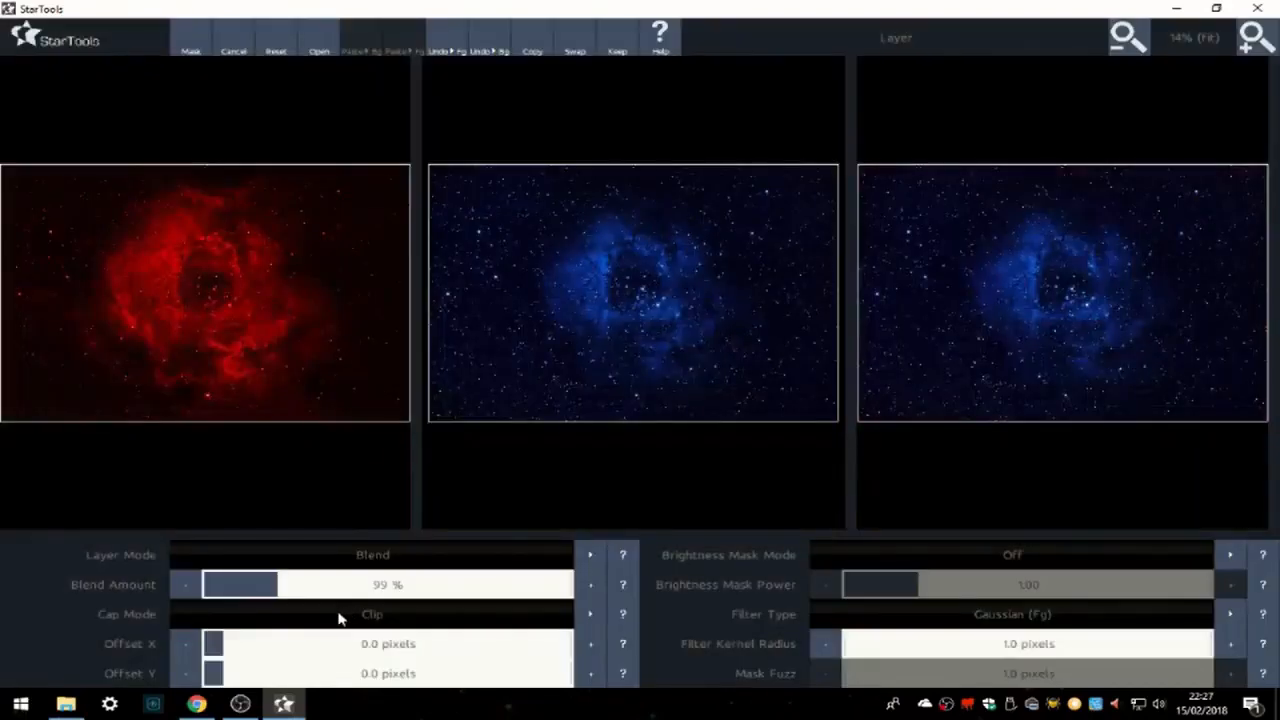
Try 30%, 73% and a much higher blend amount on the composite in Blend mode
left_click(228, 594)
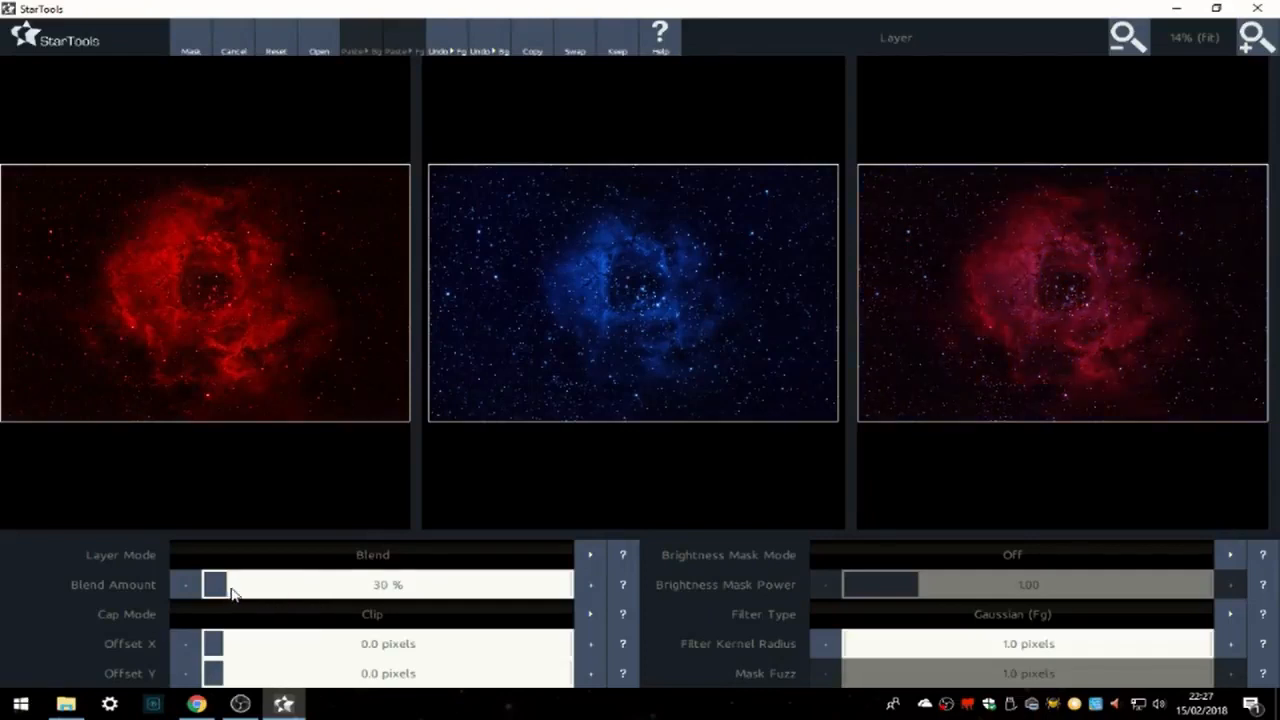
left_click_drag(238, 594, 260, 594)
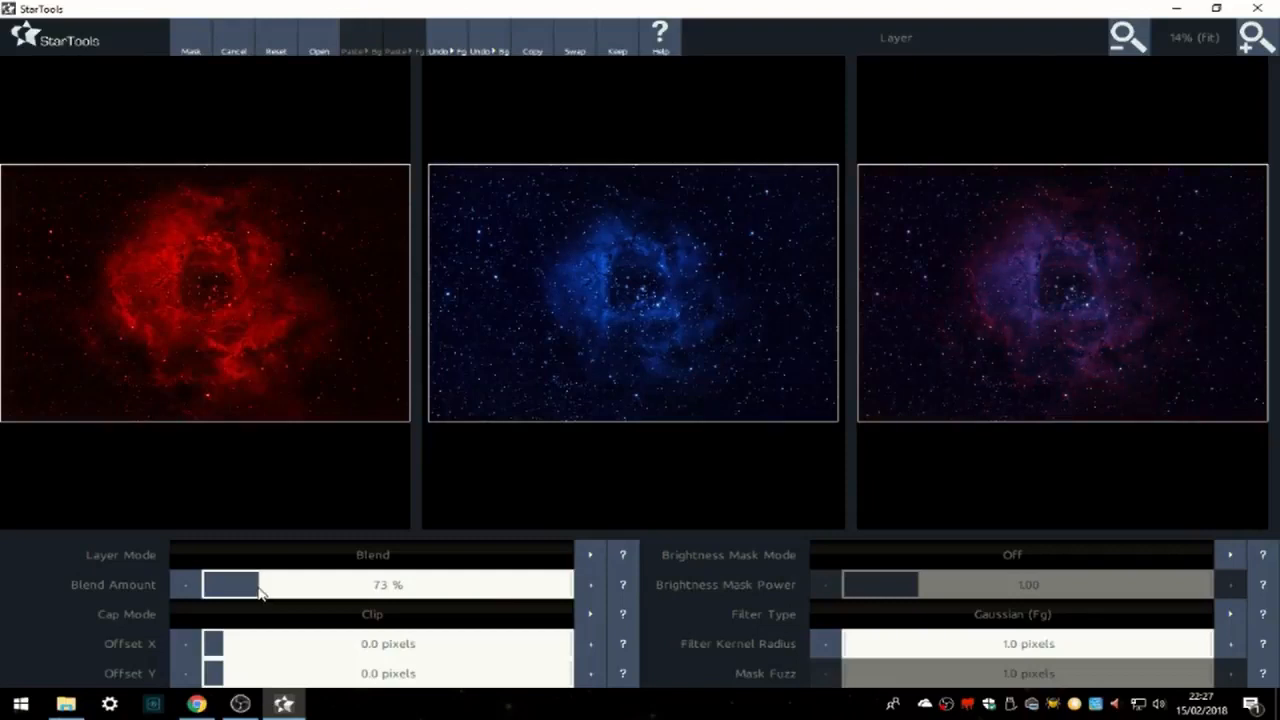
left_click(383, 586)
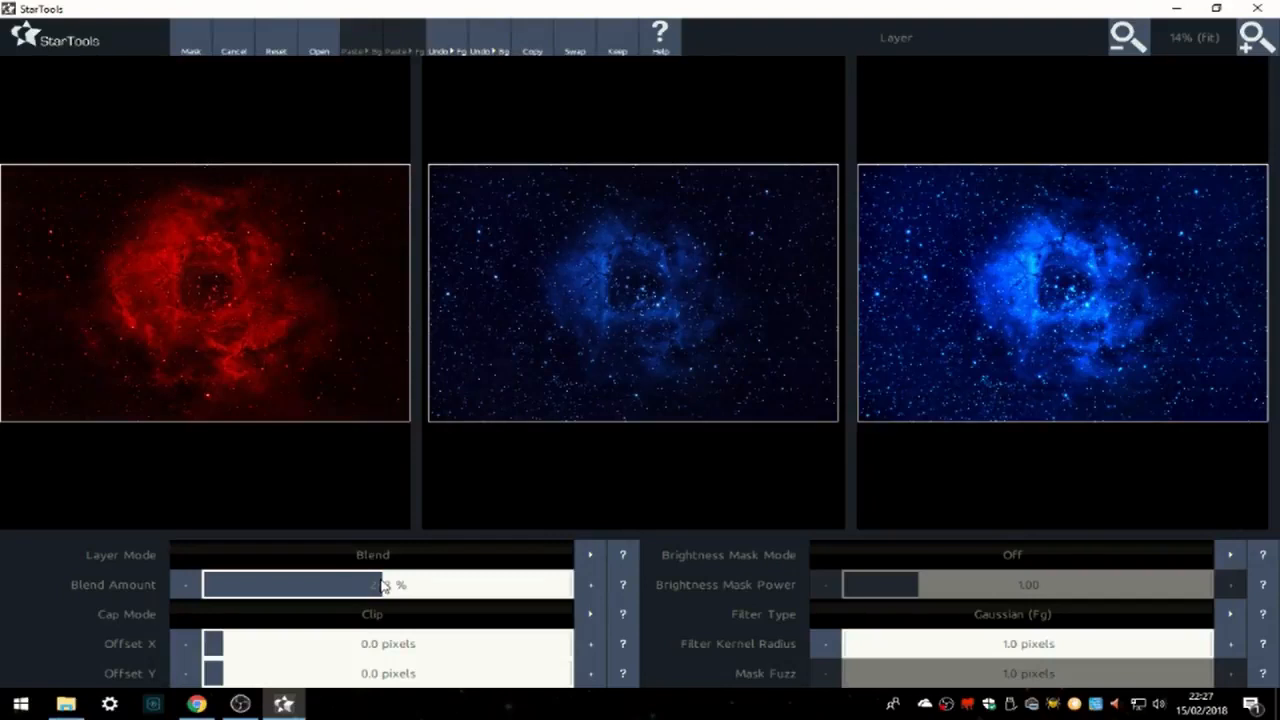
Change the layer mode to Lighten and tune the blend amount to 130%
left_click(381, 556)
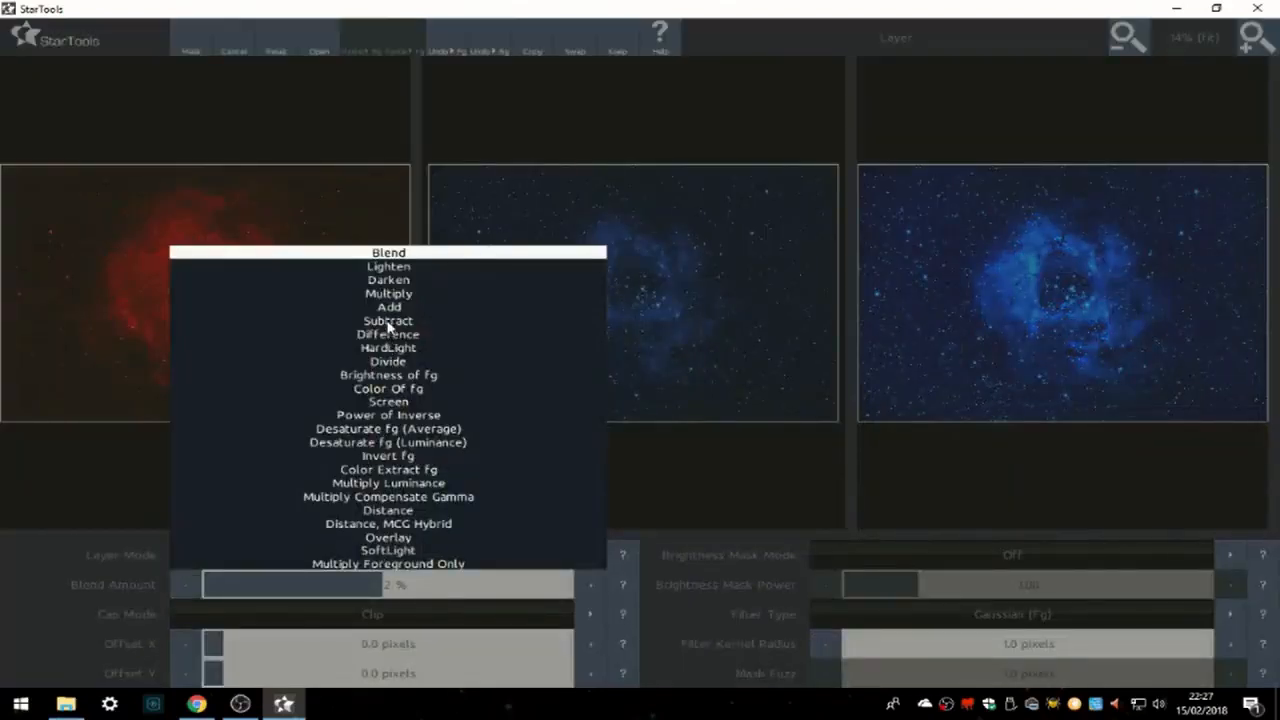
left_click(396, 267)
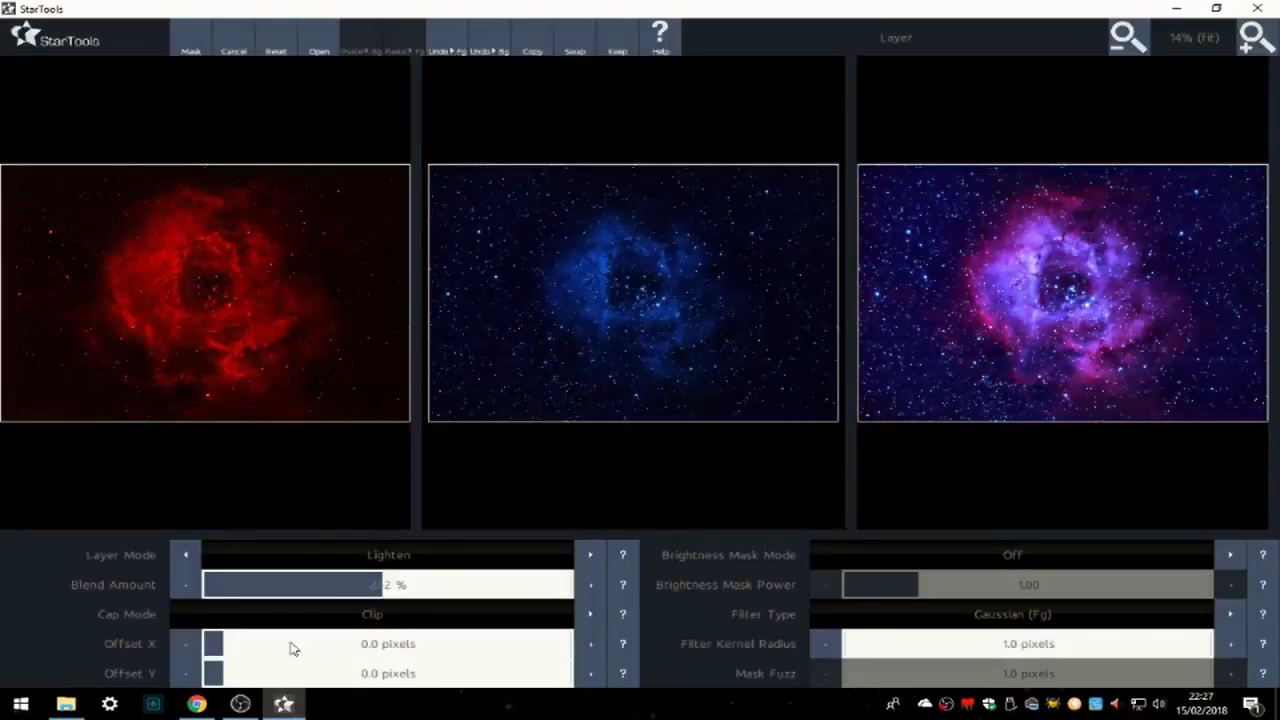
left_click(296, 586)
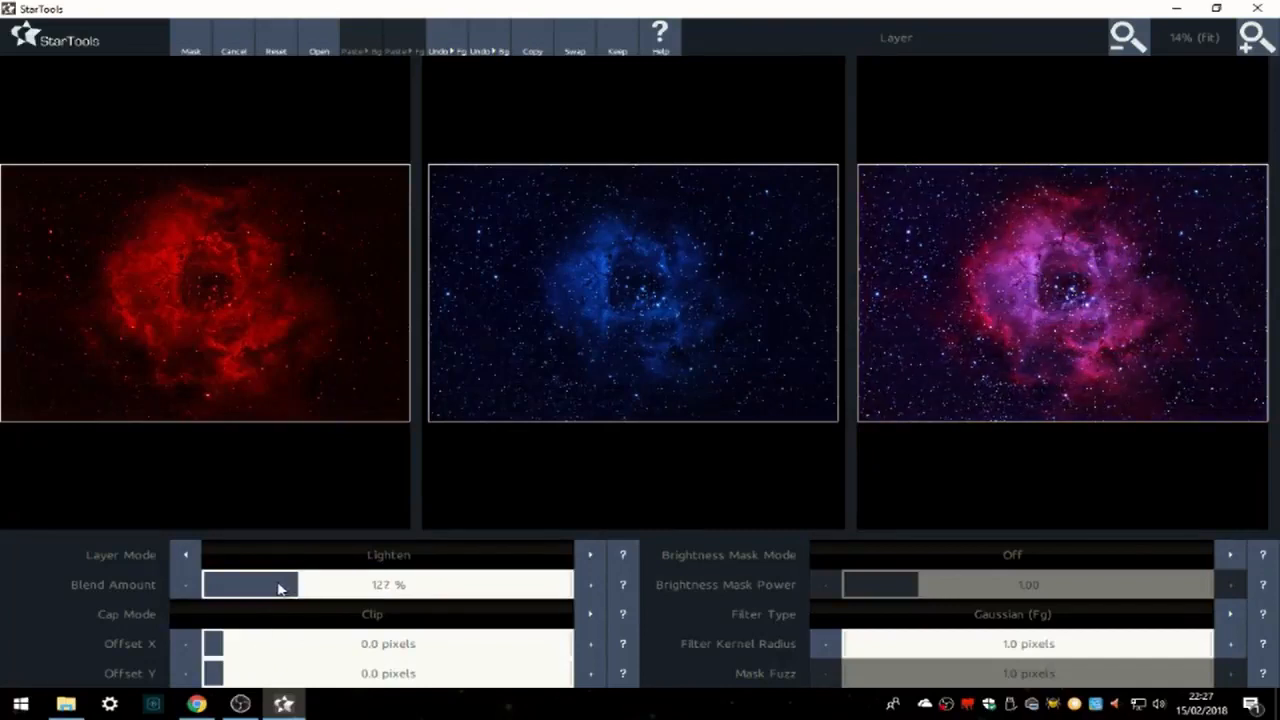
left_click(275, 587)
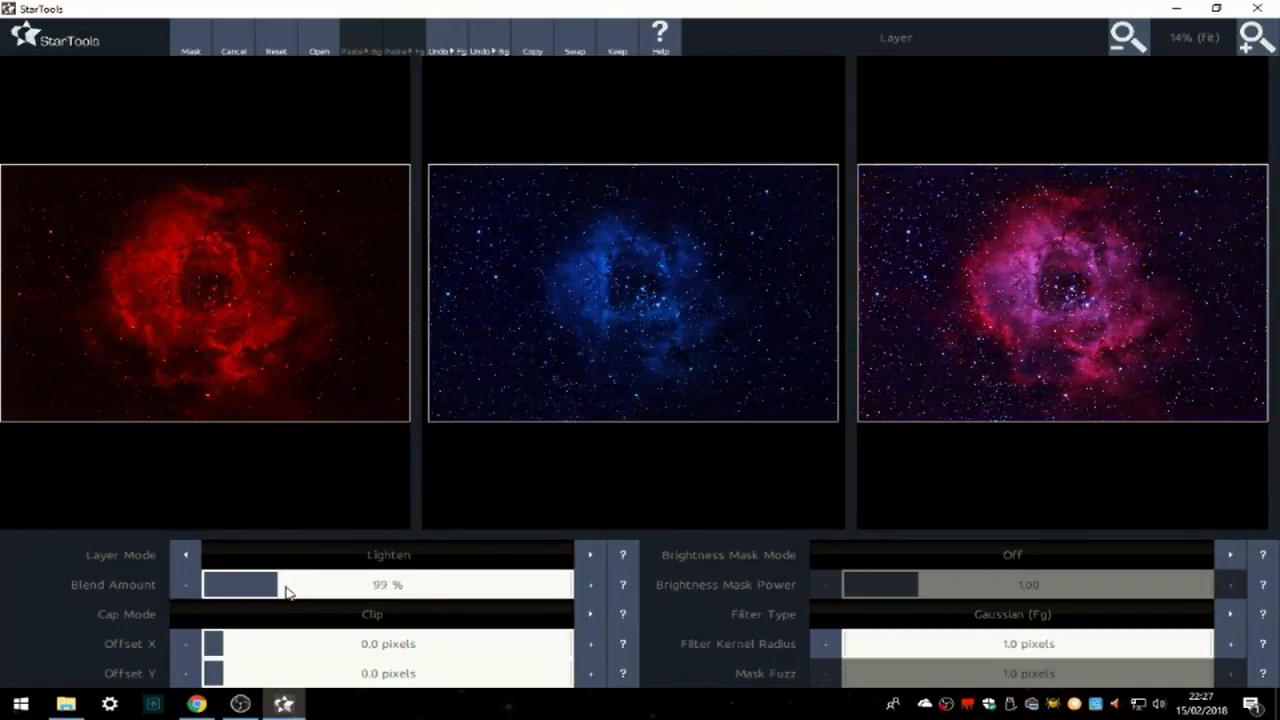
left_click(295, 596)
left_click(304, 597)
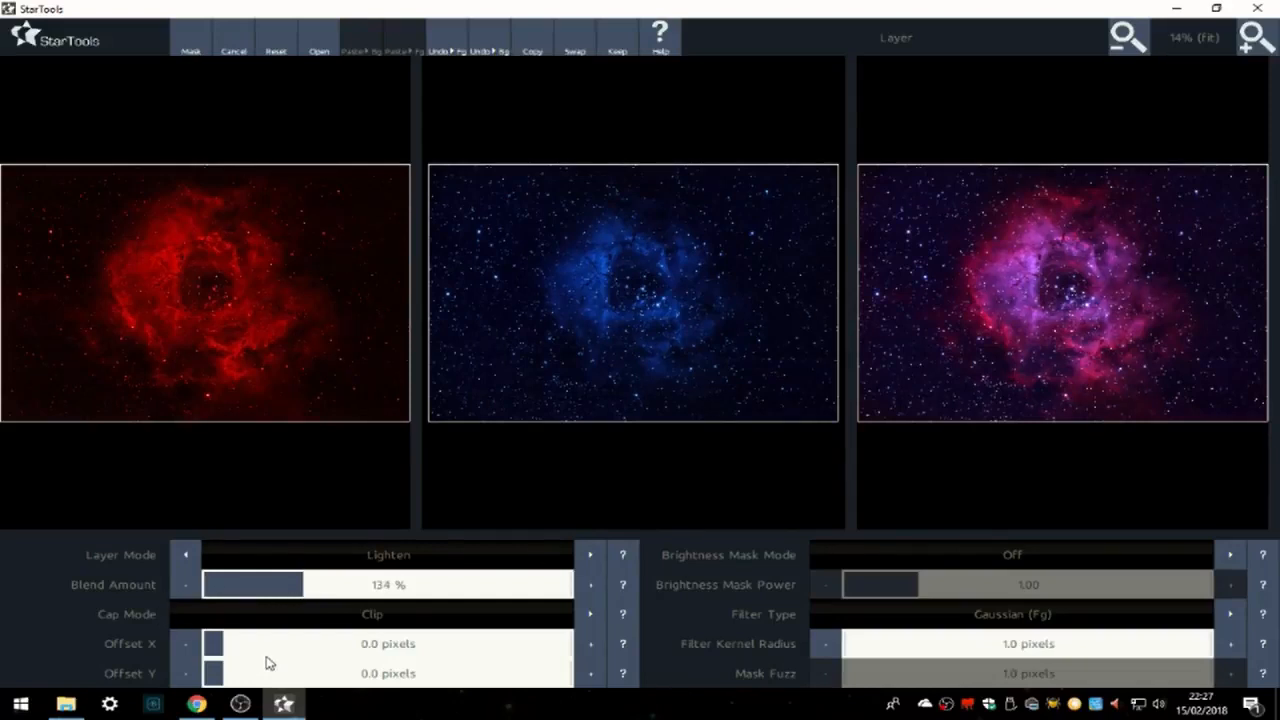
left_click(182, 585)
left_click(182, 585)
Inspect the nebula detail in the Lighten composite and keep the layered result
left_click(1255, 33)
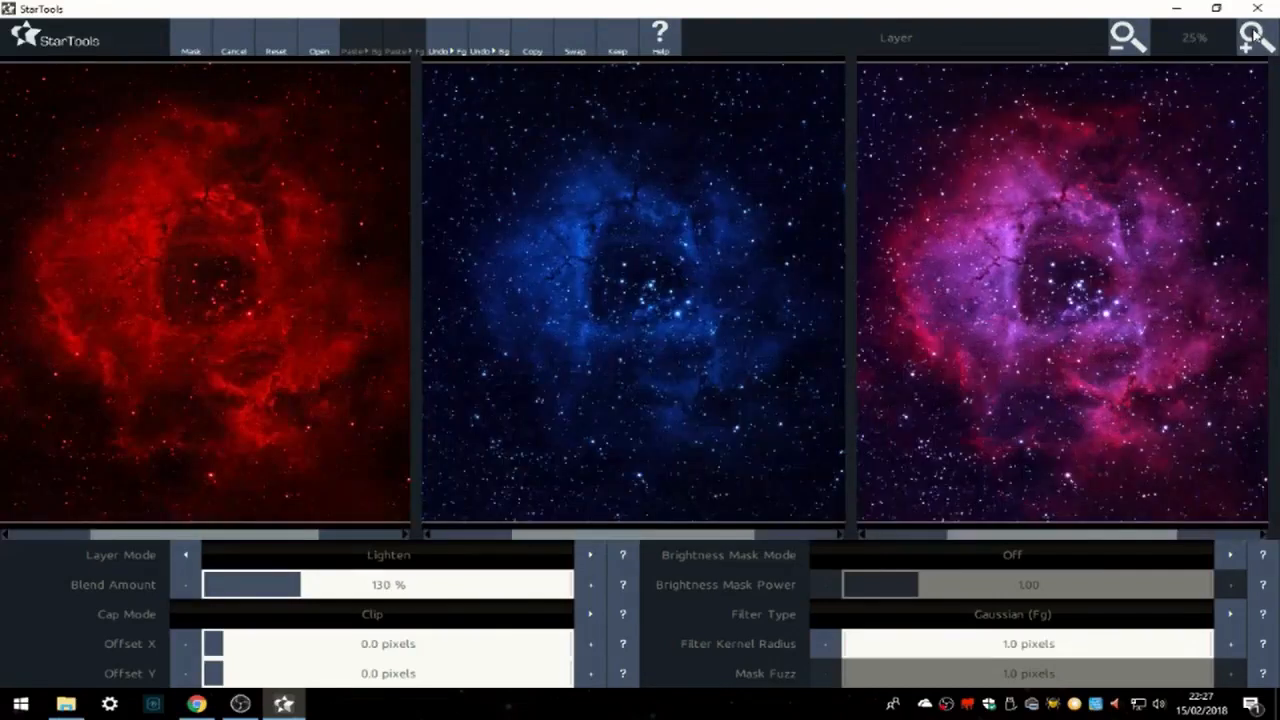
left_click(1130, 37)
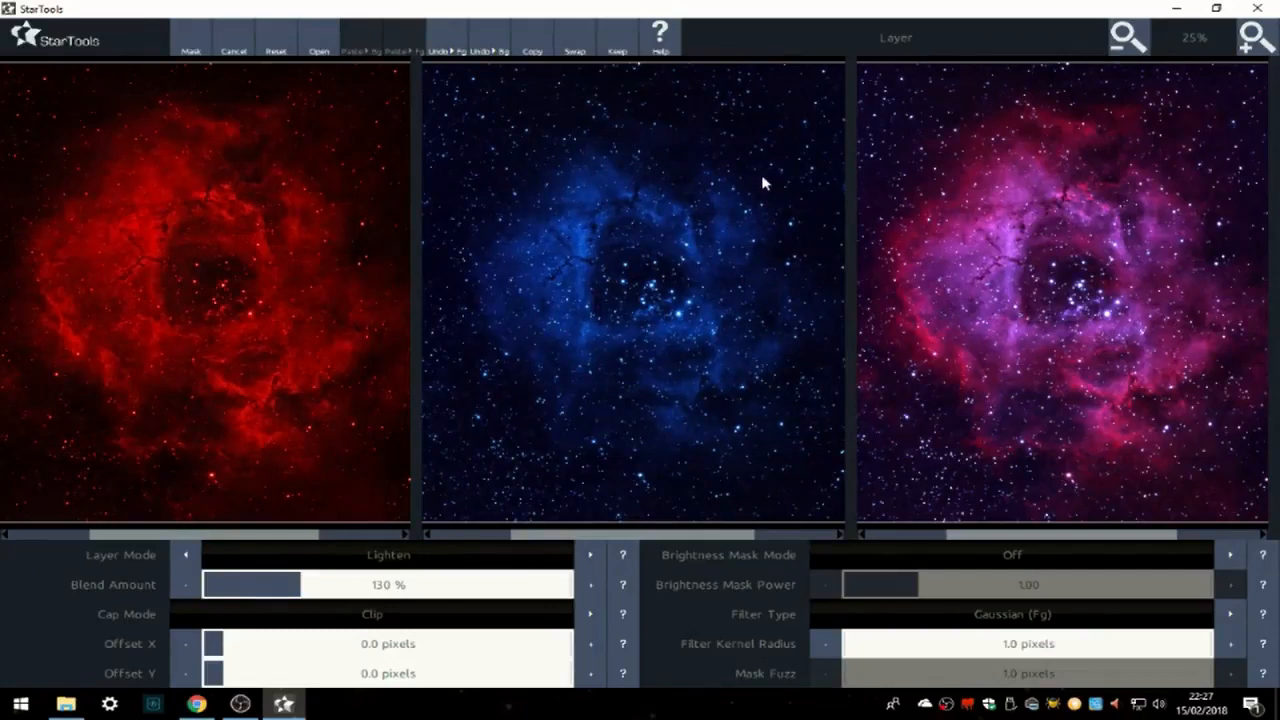
left_click(617, 45)
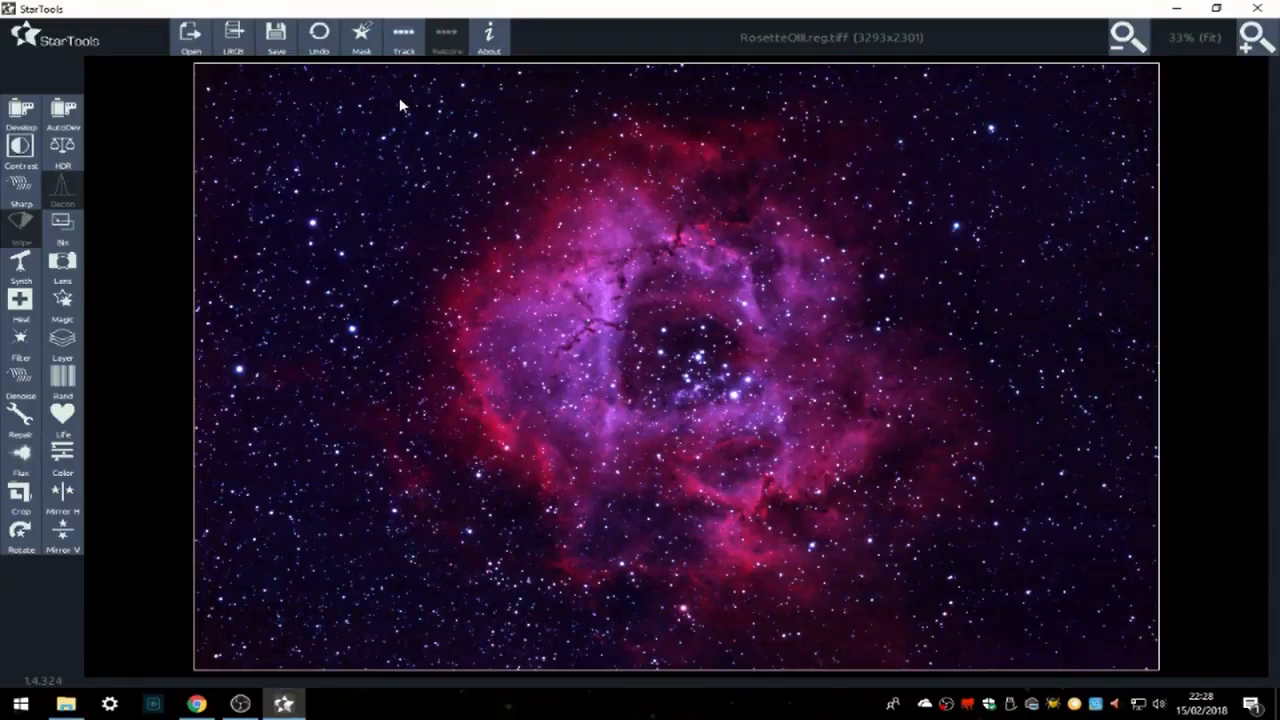
Save the composite image as combined.tiff in the video folder
left_click(276, 40)
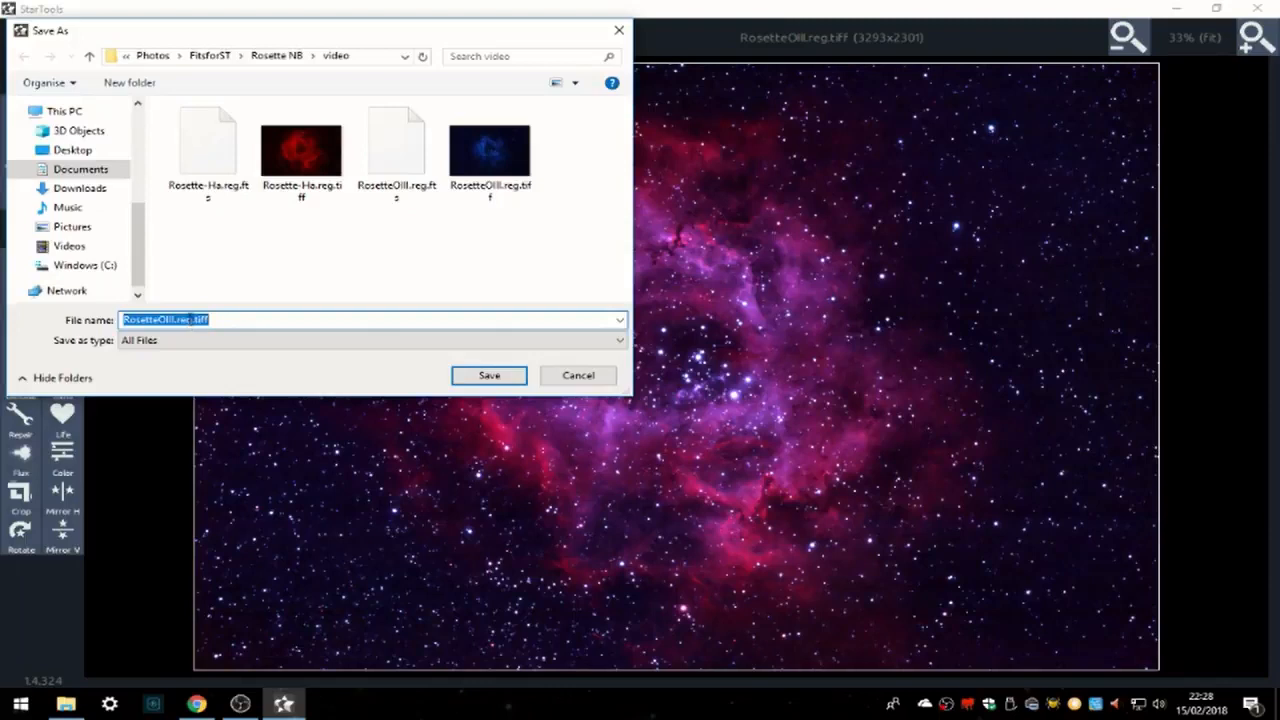
left_click_drag(191, 319, 109, 314)
key("BackSpace")
type("comb")
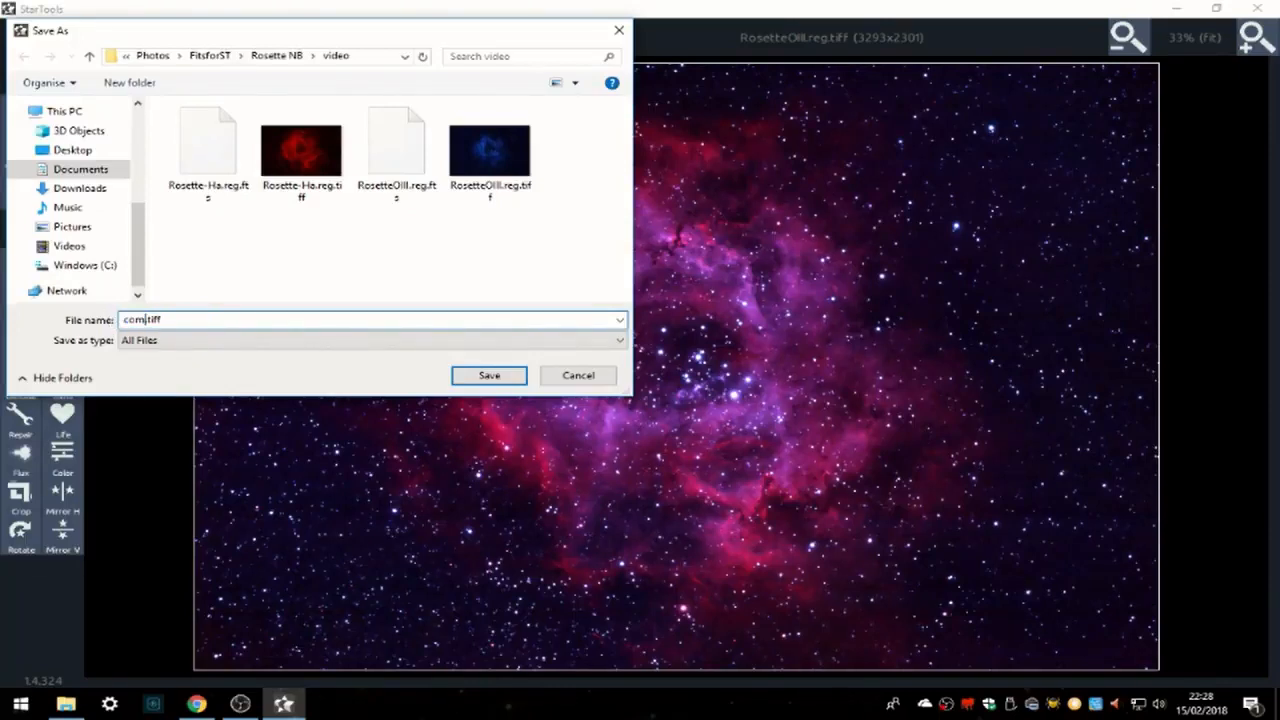
type("ined t")
key("BackSpace")
key("BackSpace")
key("BackSpace")
key("Delete")
left_click(489, 375)
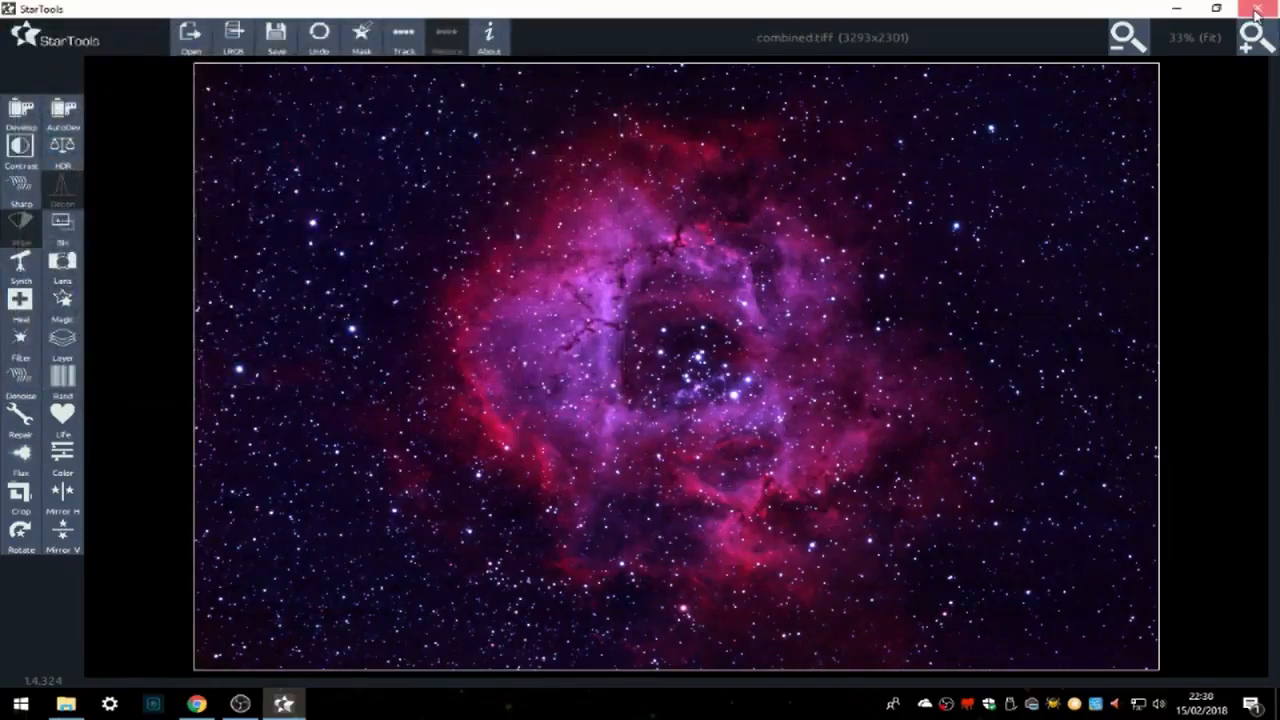
Close StarTools and open combined.tiff from the Rosette NB video folder in Digital Photo Professional 4 for editing
left_click(1256, 10)
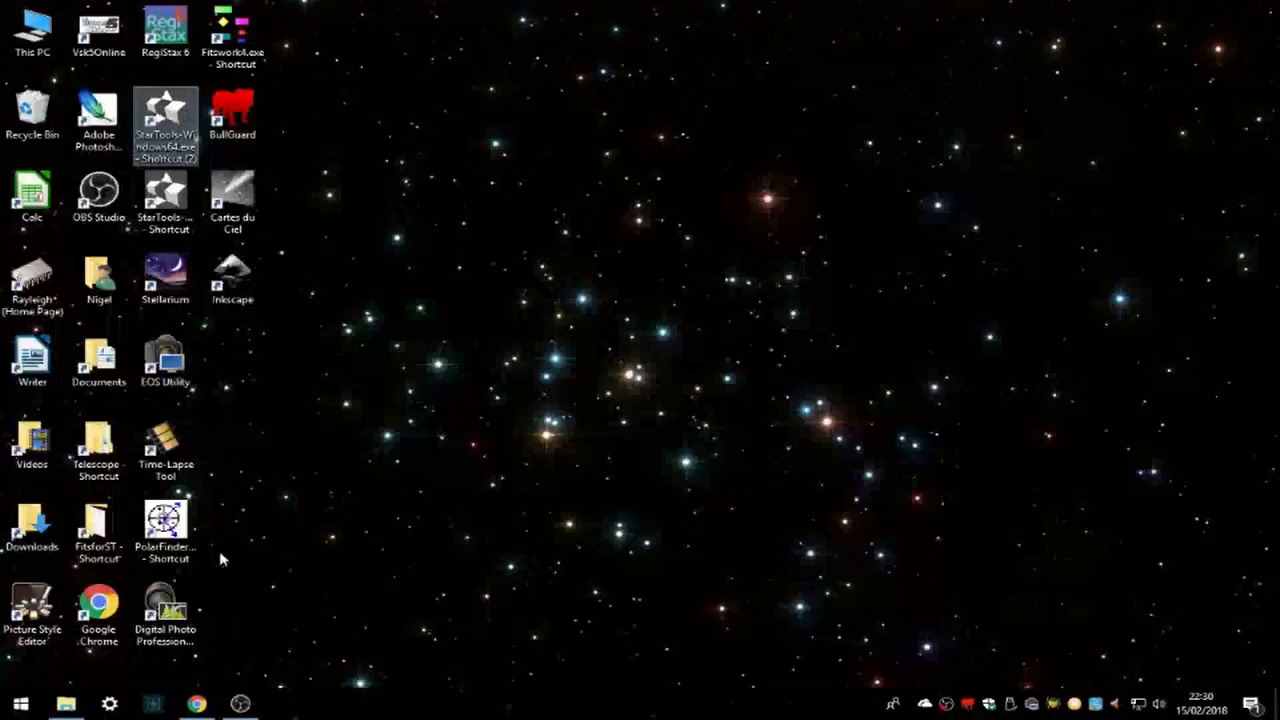
double_click(184, 614)
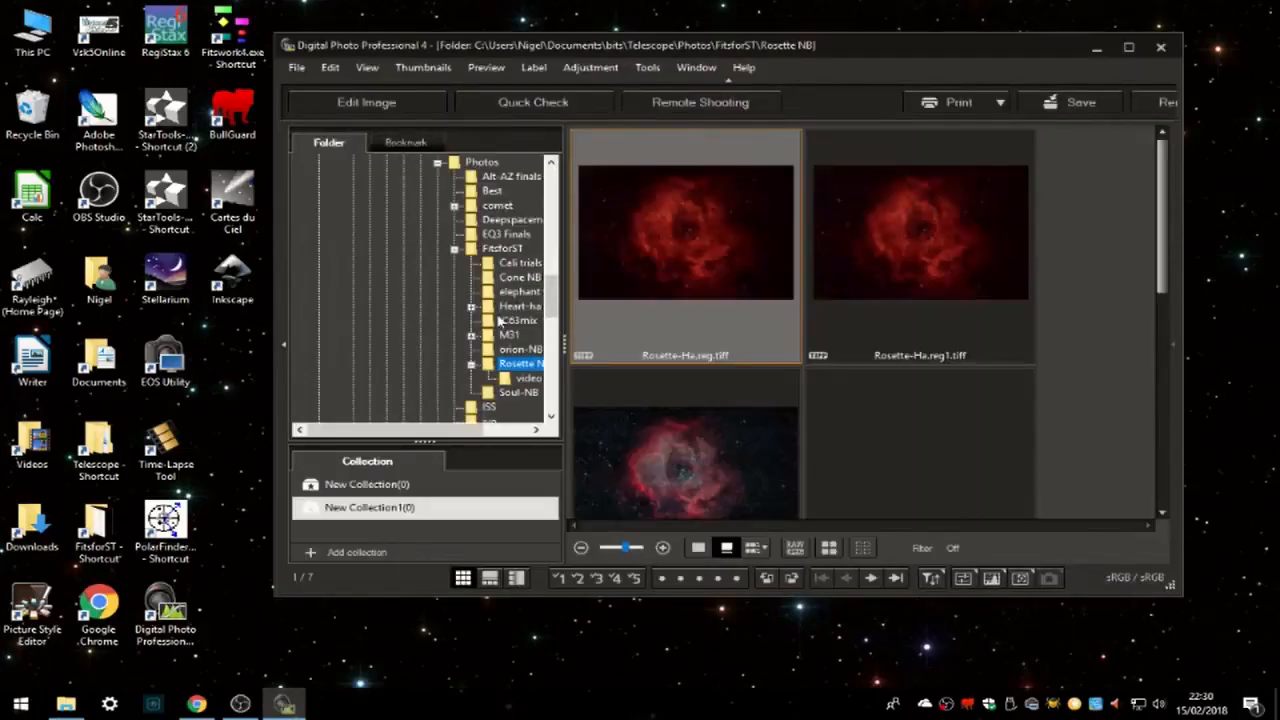
left_click(524, 378)
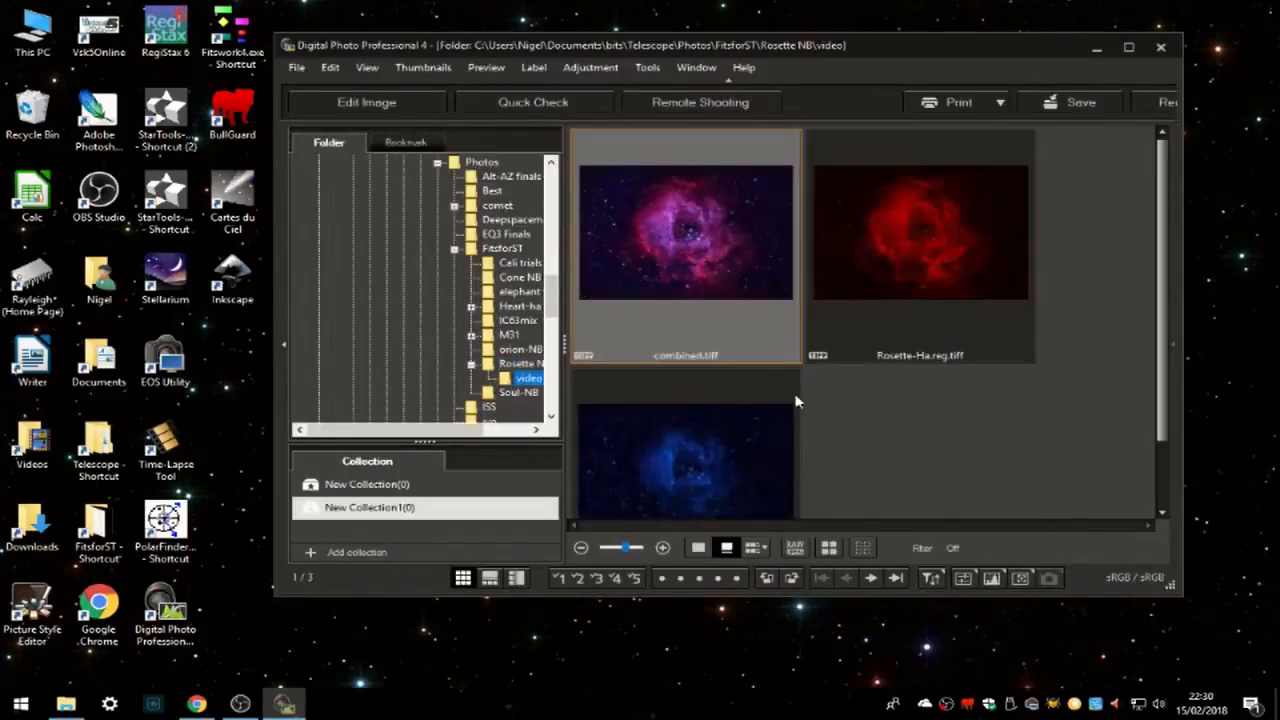
double_click(675, 258)
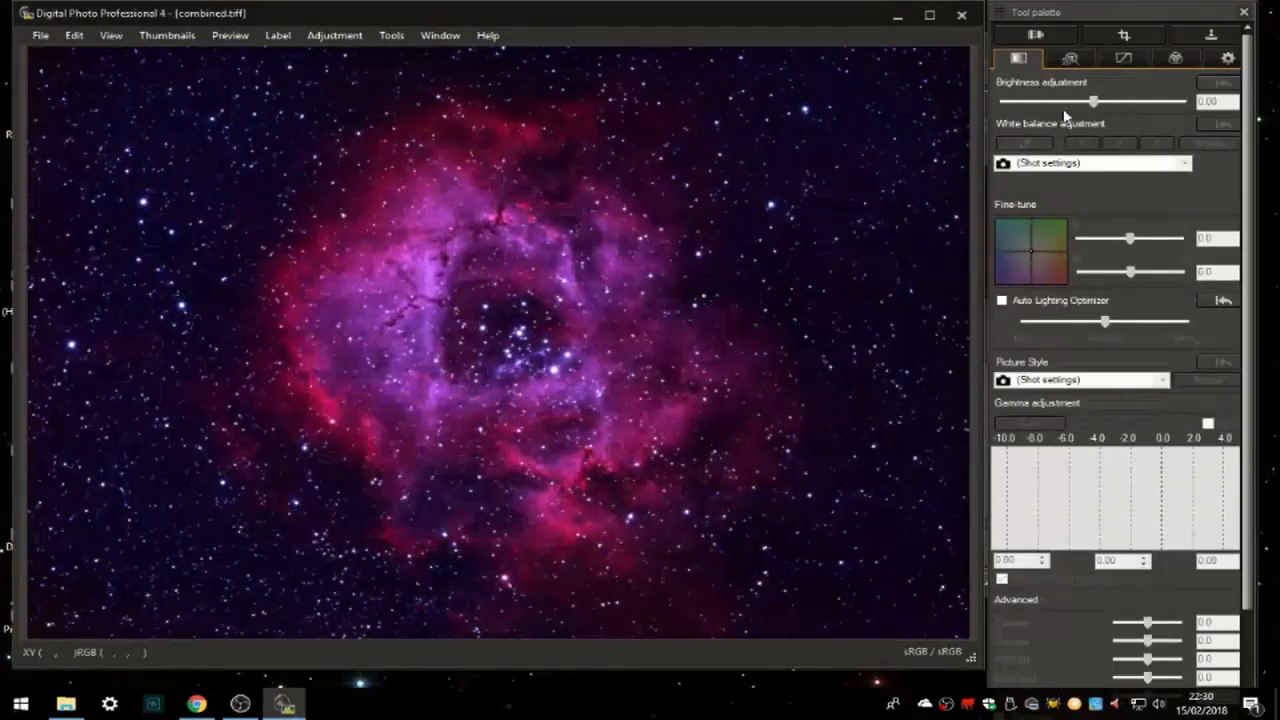
In the colour adjustments, set the purple hue to -16, its saturation to 2 and its luminance to 1
left_click(1175, 59)
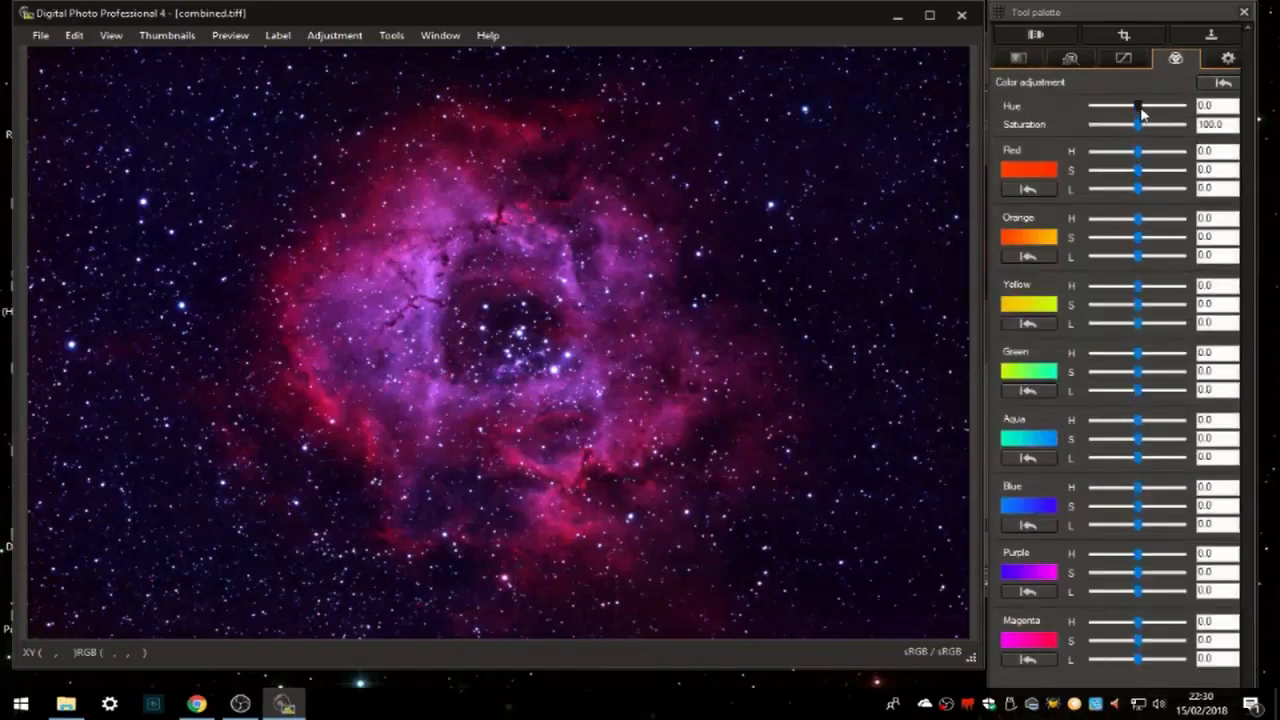
mouse_move(1136, 108)
left_mouse_down()
mouse_move(1086, 108)
mouse_move(1190, 115)
mouse_move(1138, 122)
left_mouse_up()
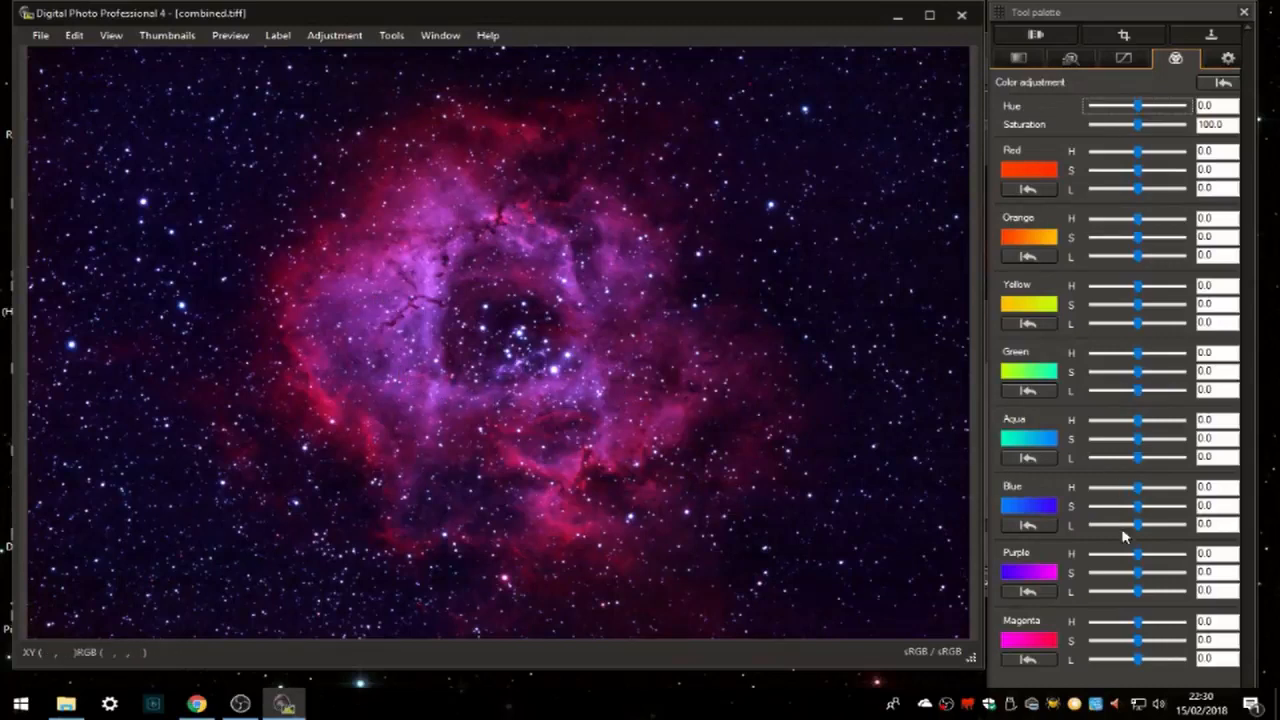
left_click_drag(1140, 560, 1068, 566)
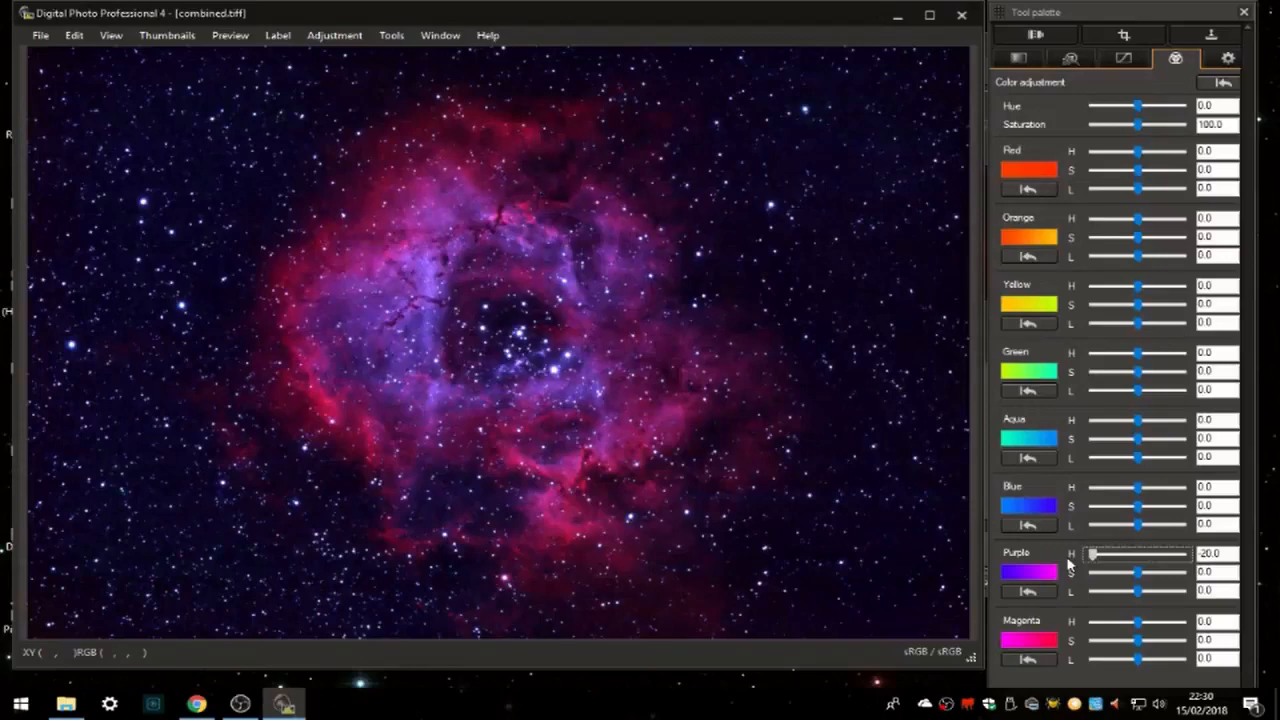
left_click_drag(1092, 562, 1148, 578)
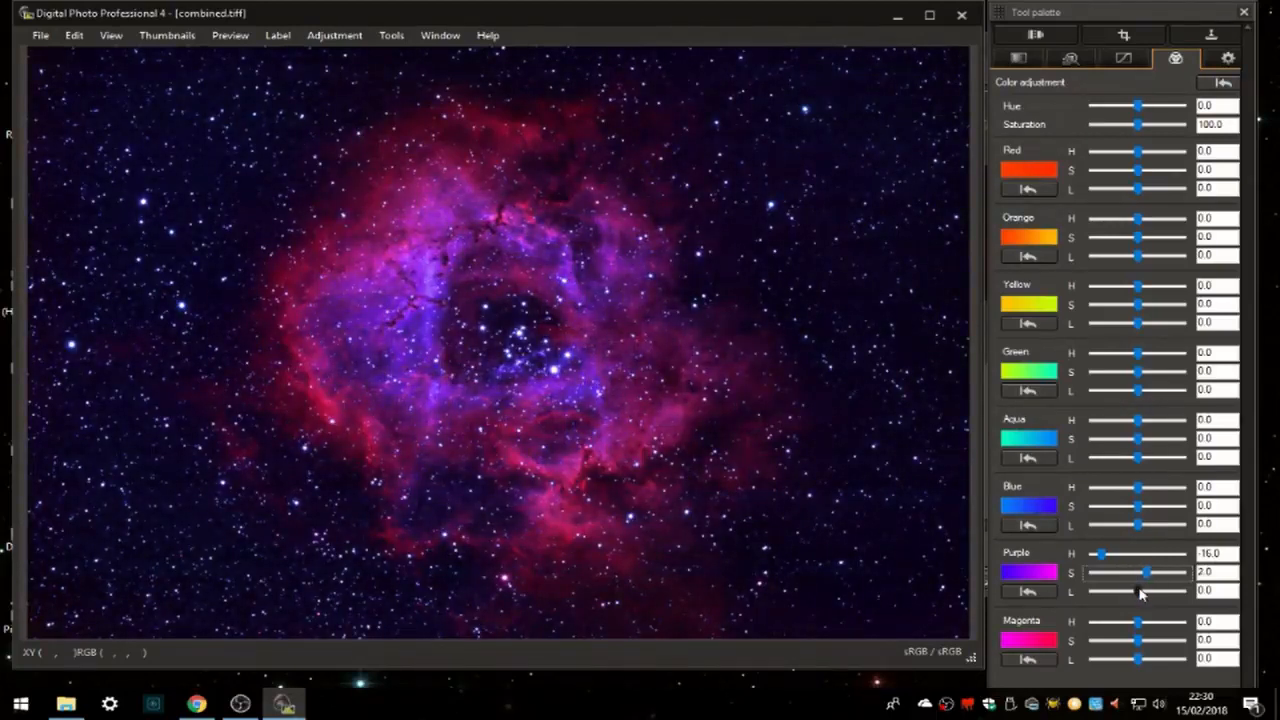
mouse_move(1139, 592)
left_mouse_down()
mouse_move(1090, 589)
mouse_move(1144, 586)
left_mouse_up()
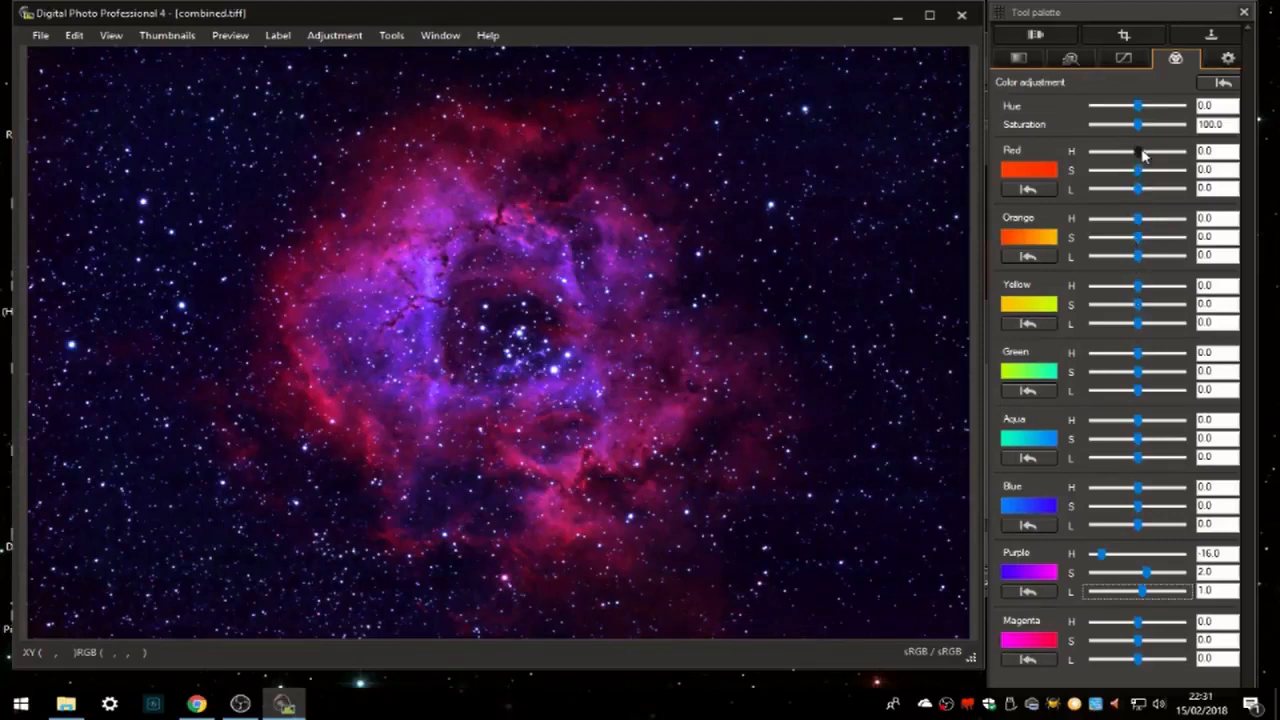
Set the red saturation to 3, and the magenta hue to 7 and luminance to 3
left_click_drag(1141, 153, 1202, 170)
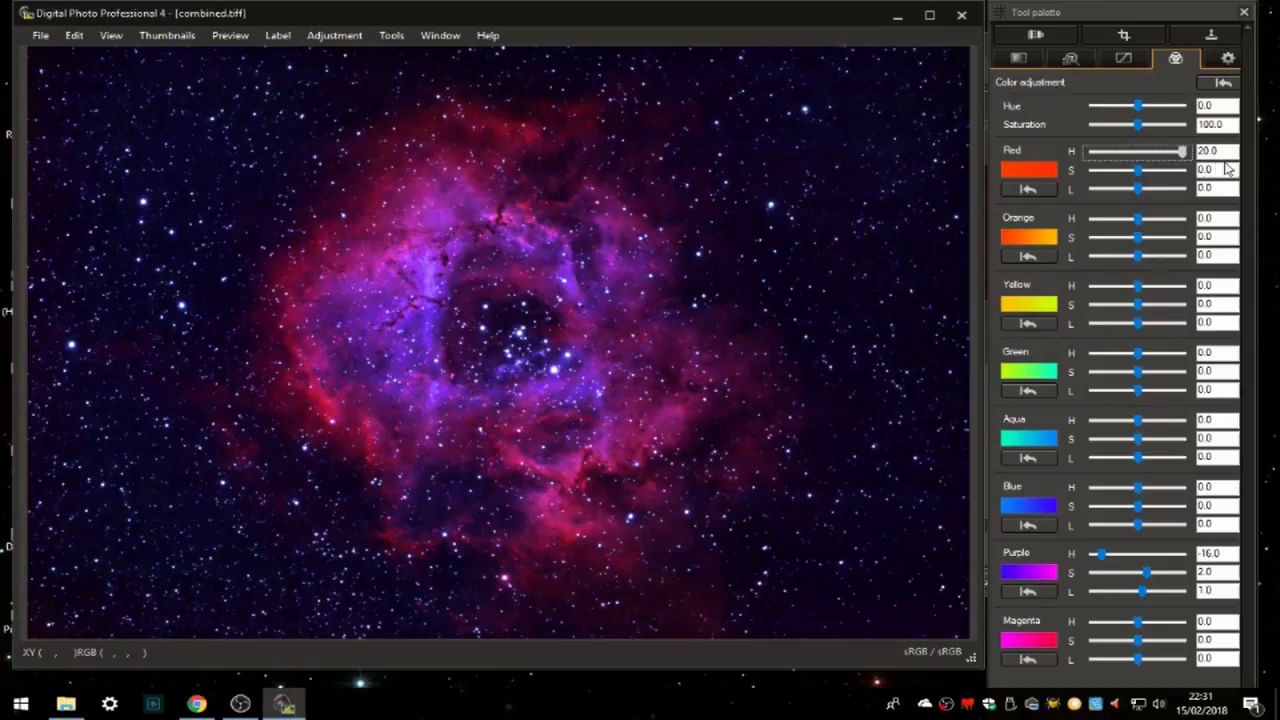
left_click_drag(1228, 170, 1138, 198)
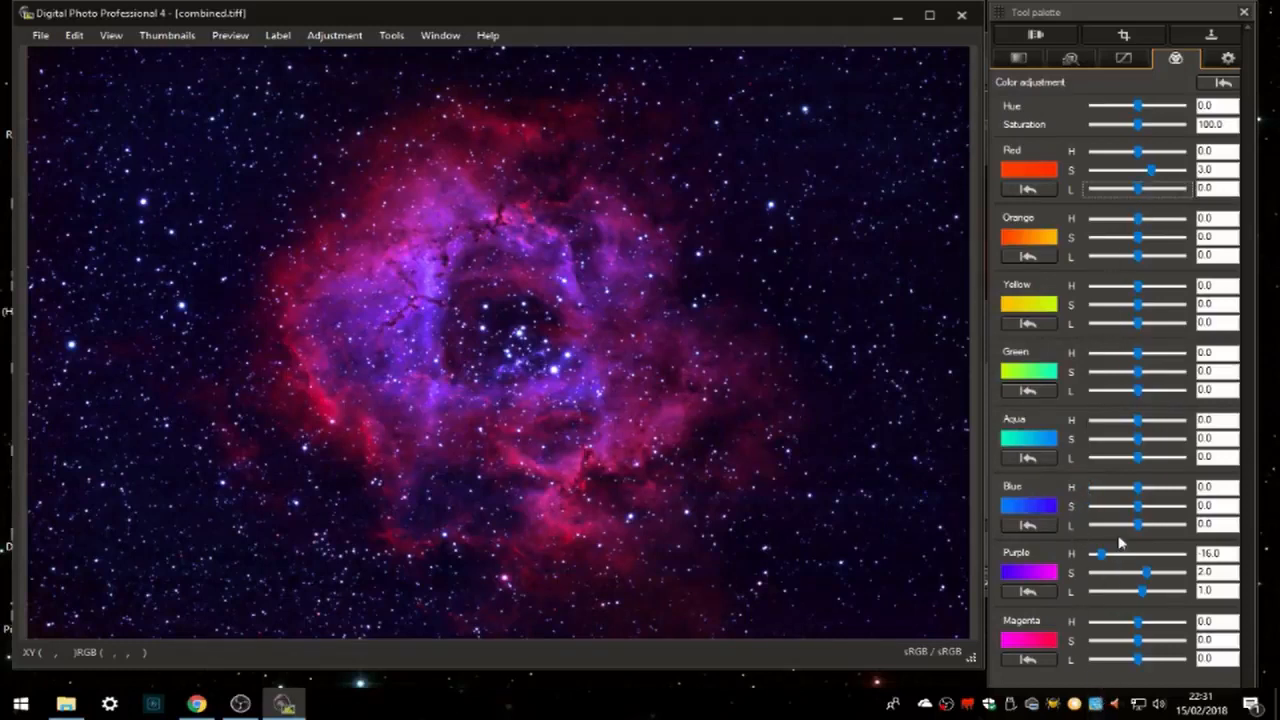
mouse_move(1138, 621)
left_mouse_down()
mouse_move(1076, 622)
mouse_move(1207, 626)
mouse_move(1153, 623)
mouse_move(1152, 635)
left_mouse_up()
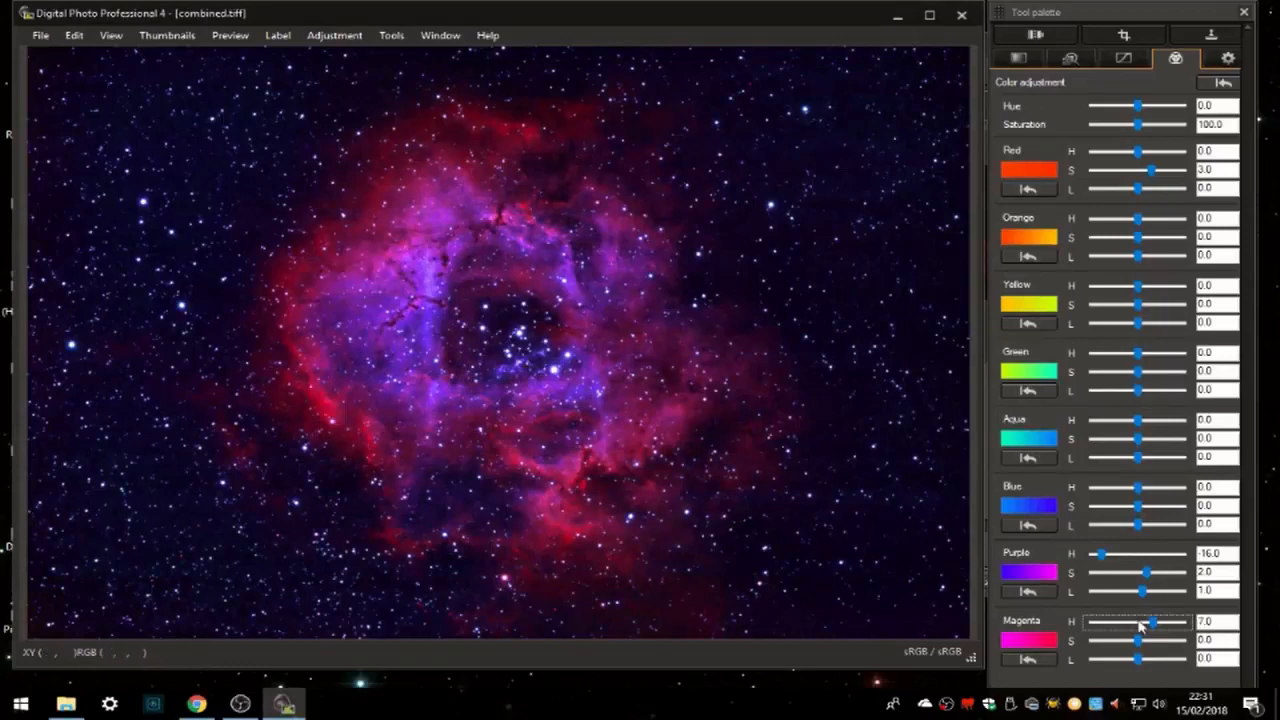
mouse_move(1136, 640)
left_mouse_down()
mouse_move(1108, 645)
mouse_move(1147, 645)
left_mouse_up()
mouse_move(1139, 659)
left_mouse_down()
mouse_move(1126, 661)
mouse_move(1154, 664)
left_mouse_up()
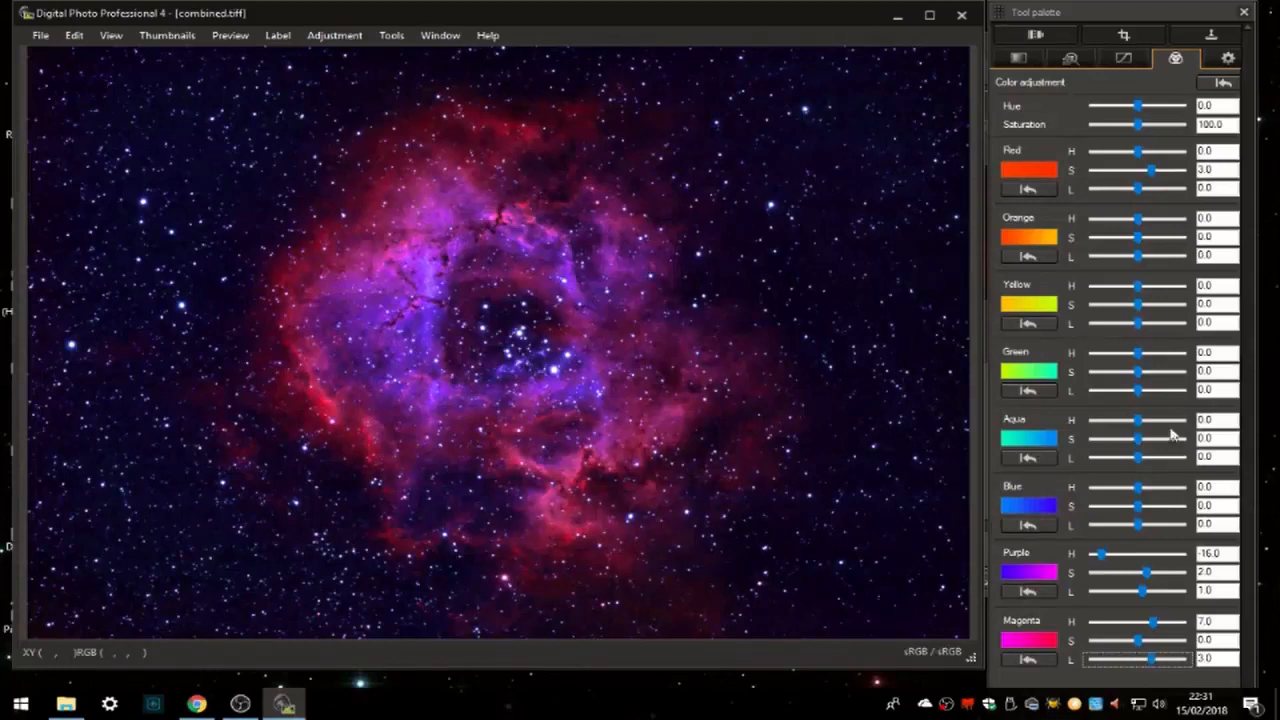
Reduce the overall image saturation, trying 73 and fine-tuning it slightly higher
left_click_drag(1139, 131, 1127, 131)
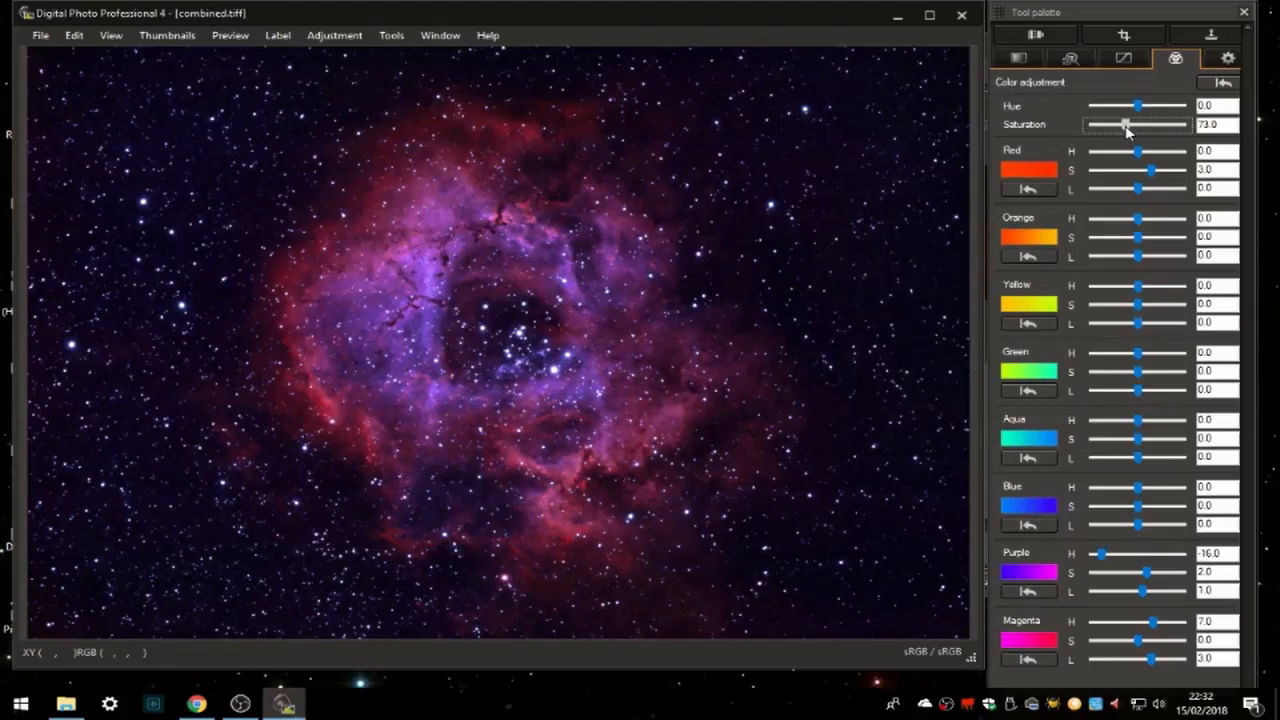
left_click_drag(1127, 131, 1133, 132)
left_click_drag(1131, 131, 1131, 134)
Try a tone curve brightness of 7 with contrast values of 7 and 5, and reset the tone curve adjustment
left_click(1123, 58)
left_click_drag(1138, 492, 1141, 497)
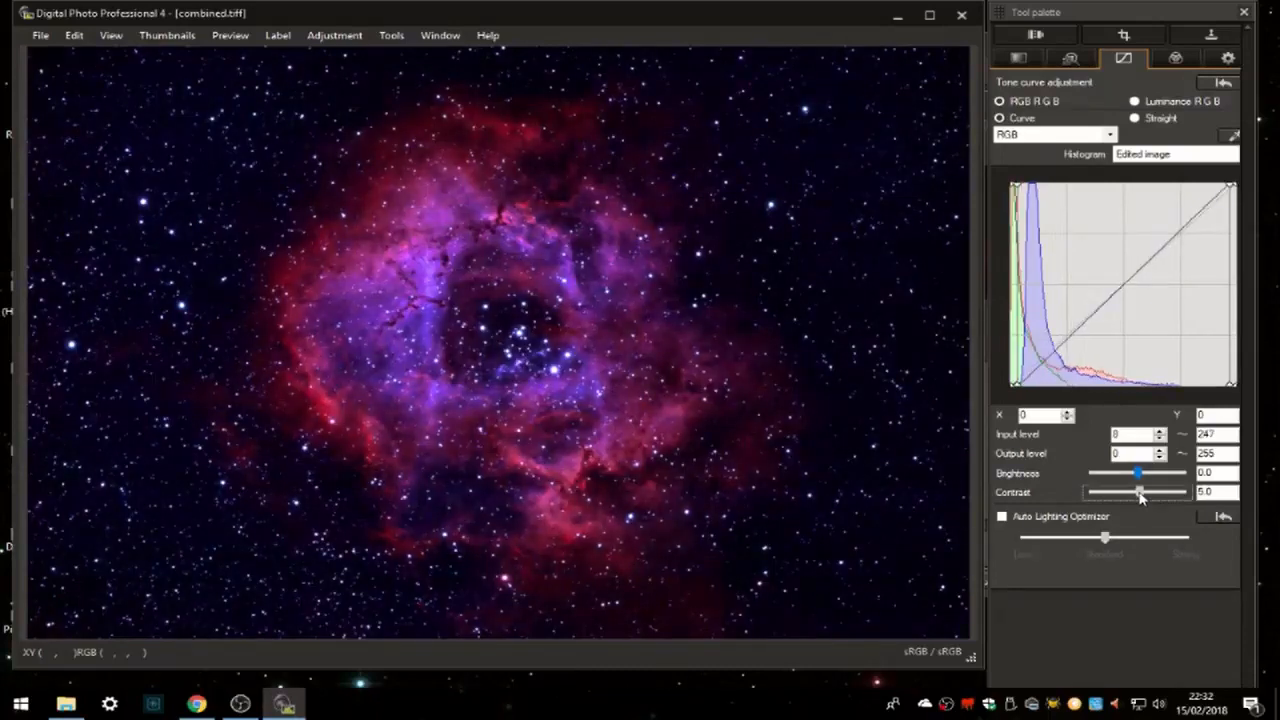
left_click_drag(1138, 473, 1140, 497)
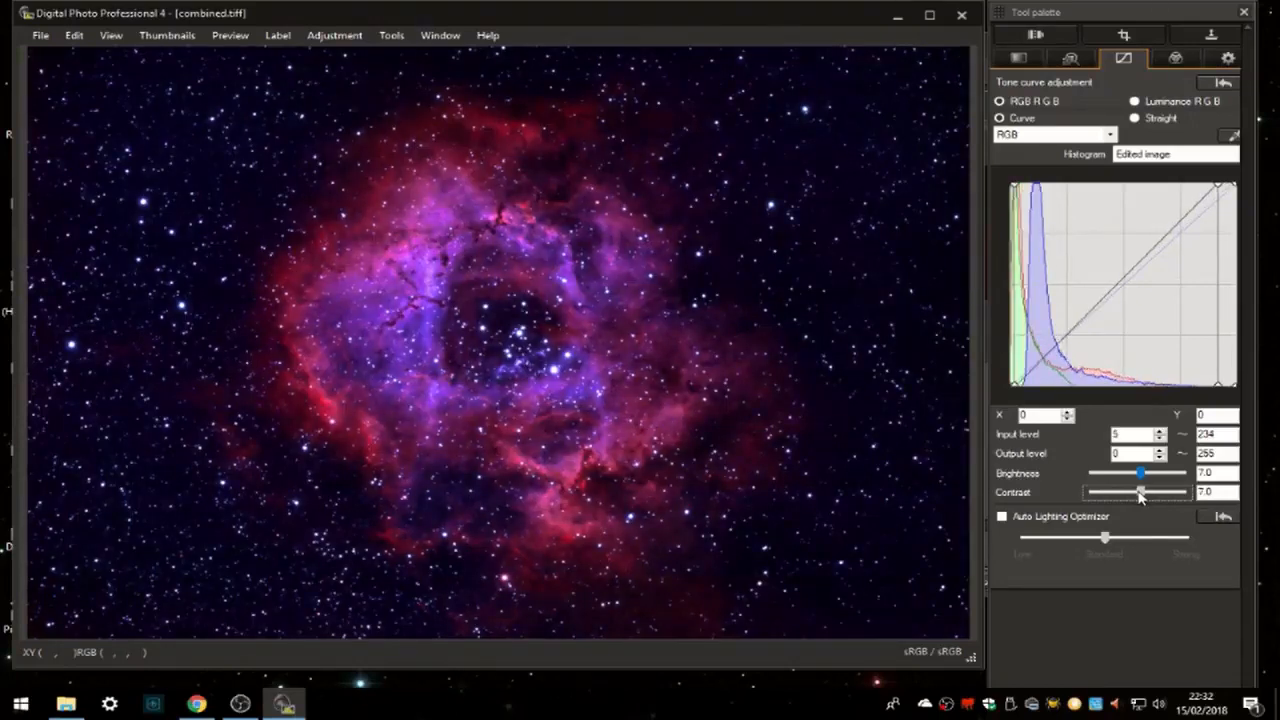
mouse_move(1140, 497)
left_mouse_down()
mouse_move(1131, 492)
mouse_move(1140, 497)
left_mouse_up()
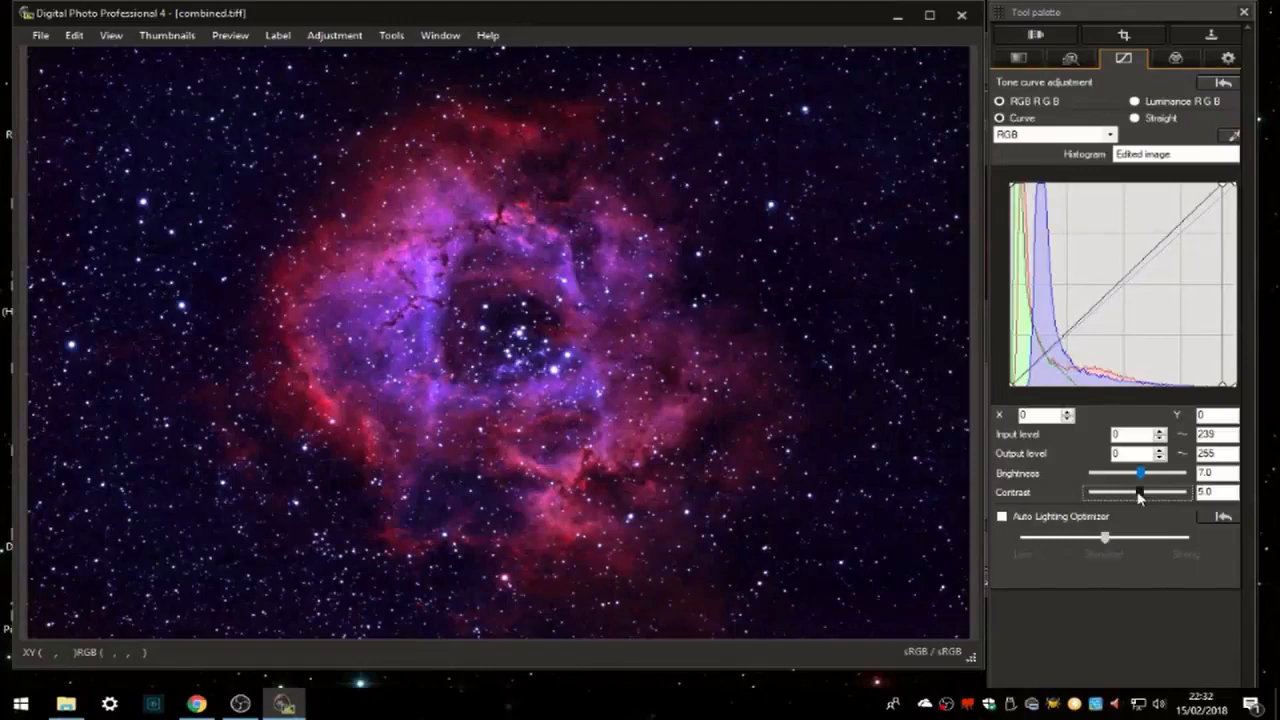
left_click(1221, 84)
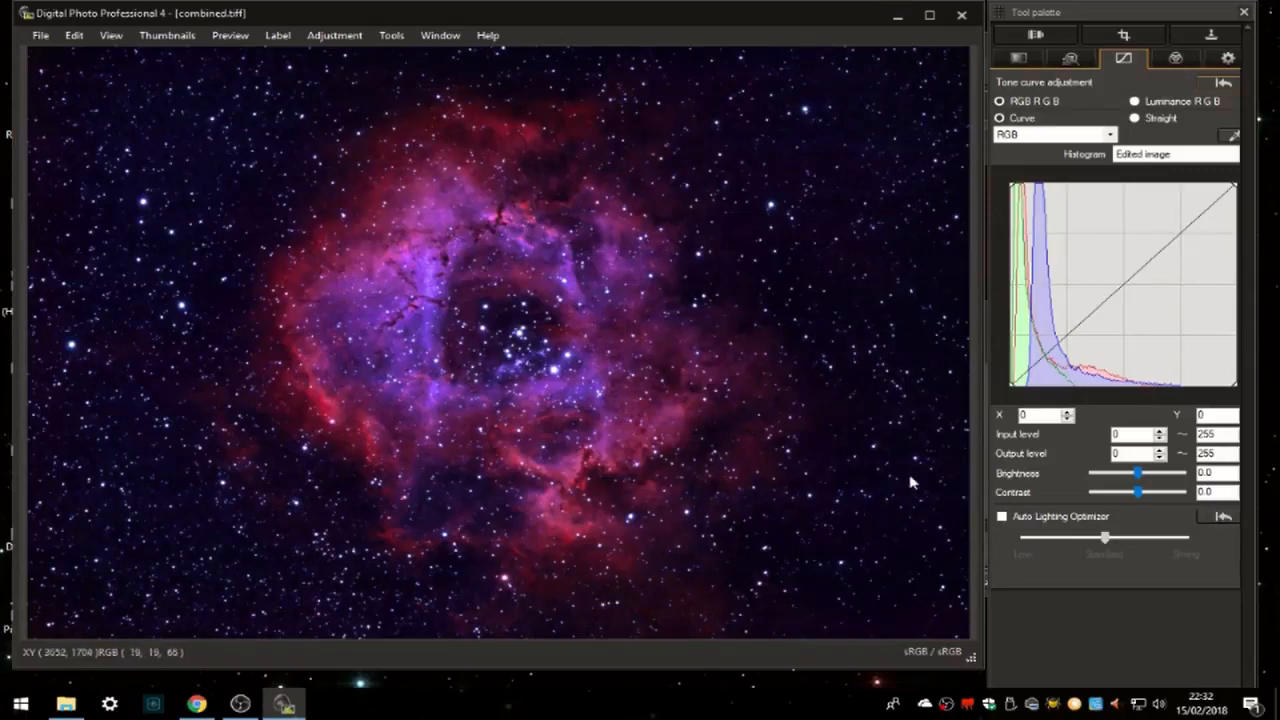
Set the image's sharpness strength to 2
left_click(1062, 60)
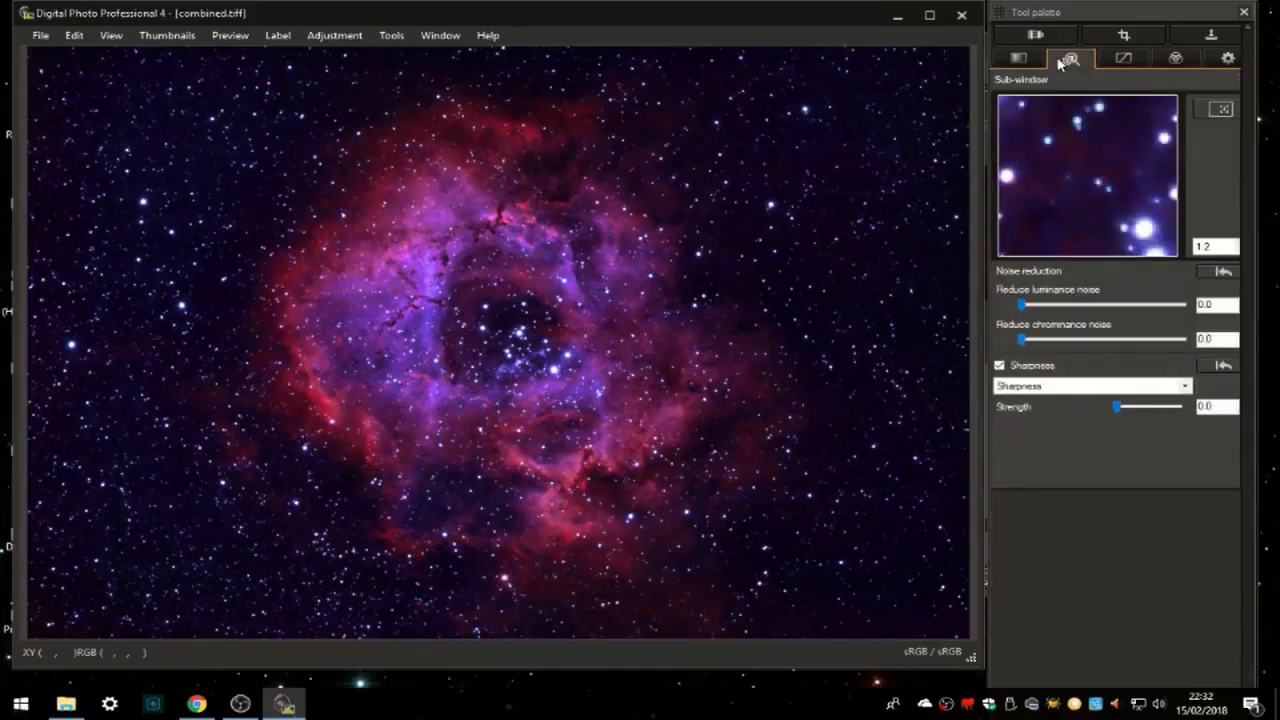
left_click_drag(1117, 407, 1130, 407)
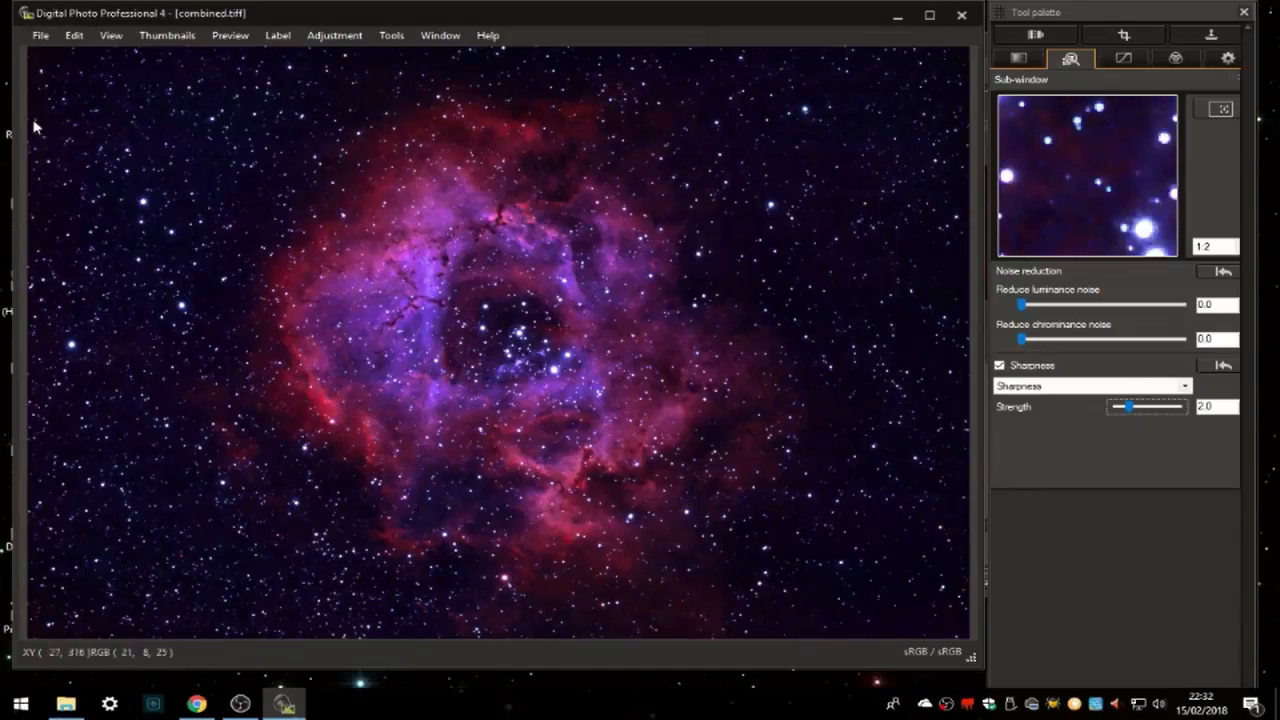
Convert and save the edited image as combined.JPG at quality 10 in the video folder, and close its editing window
left_click(29, 38)
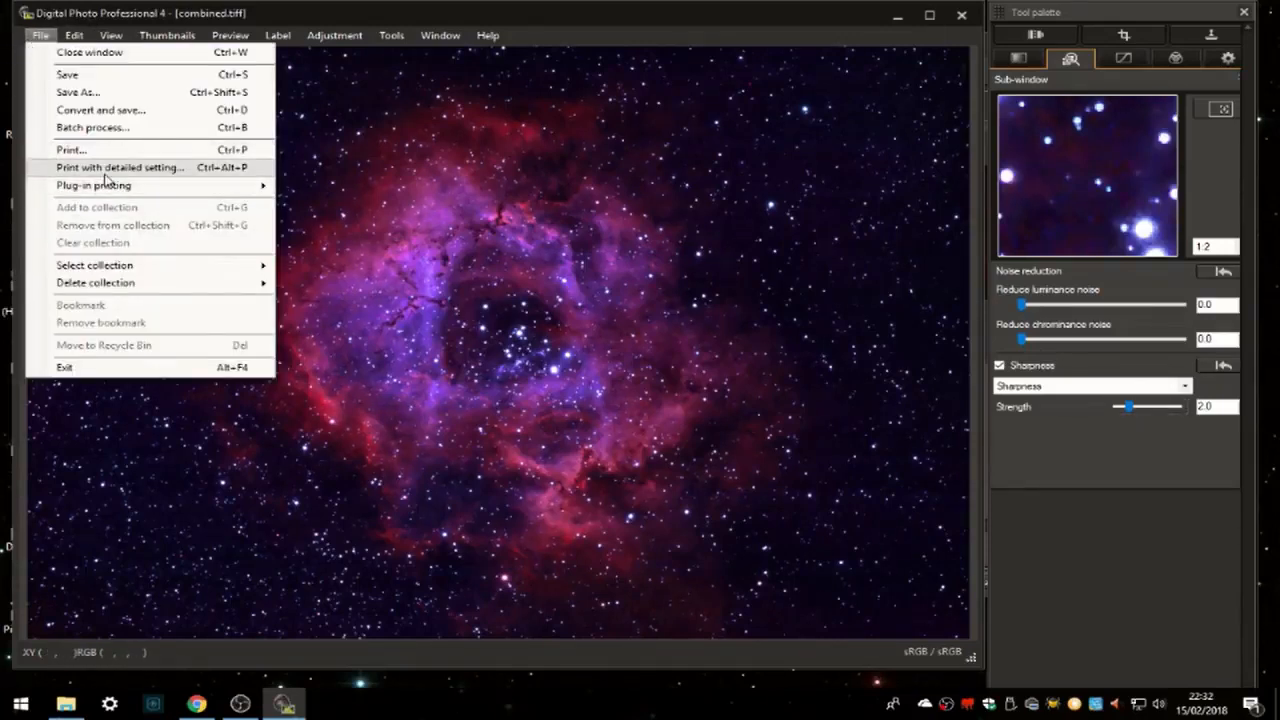
left_click(104, 112)
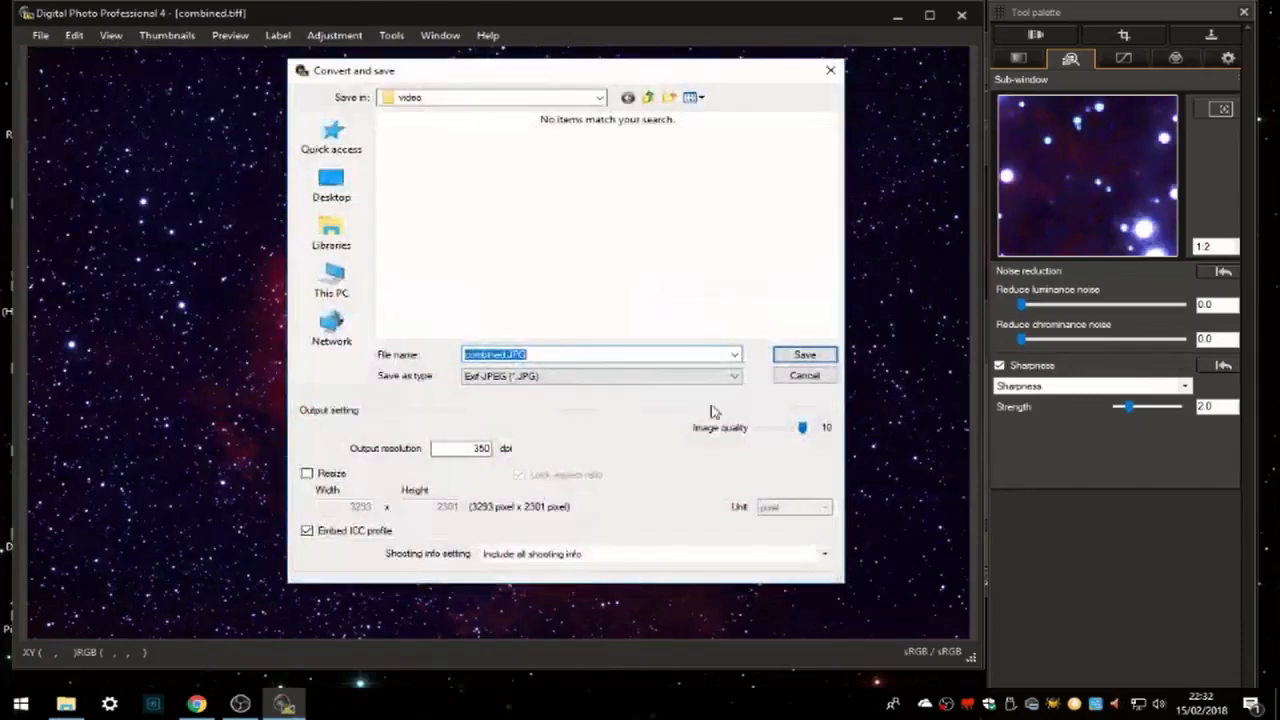
left_click(802, 357)
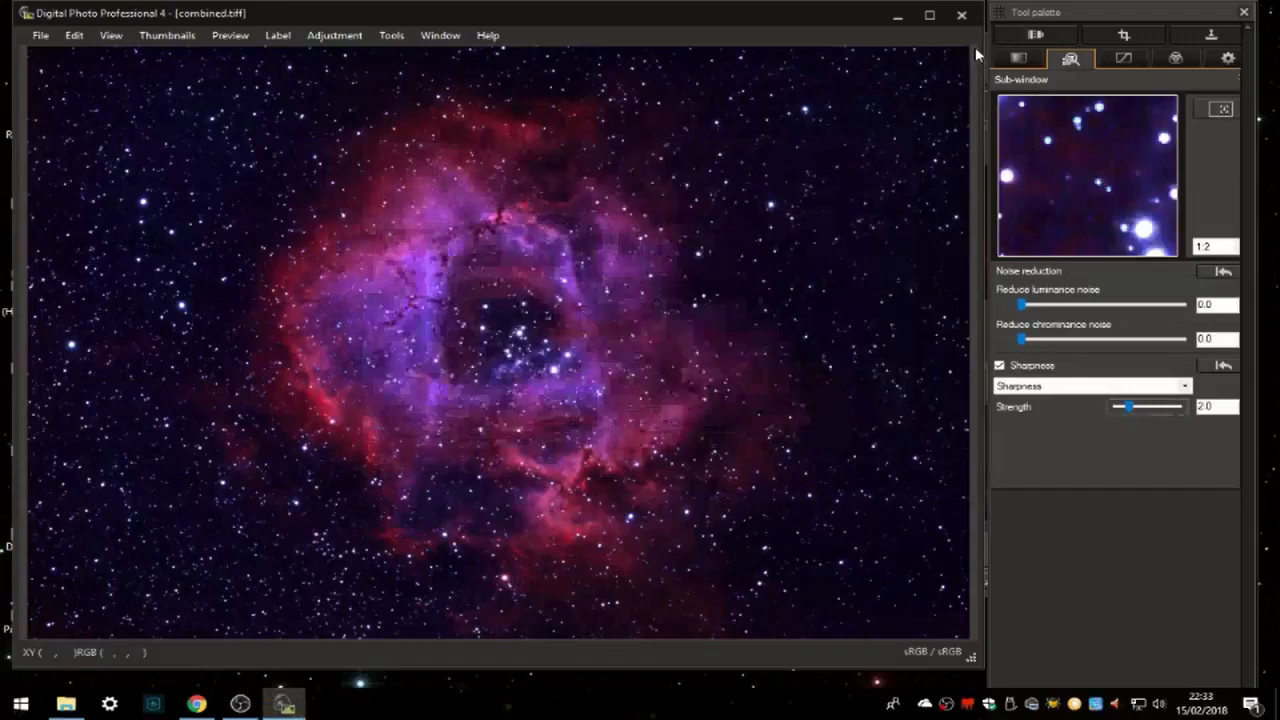
left_click(961, 14)
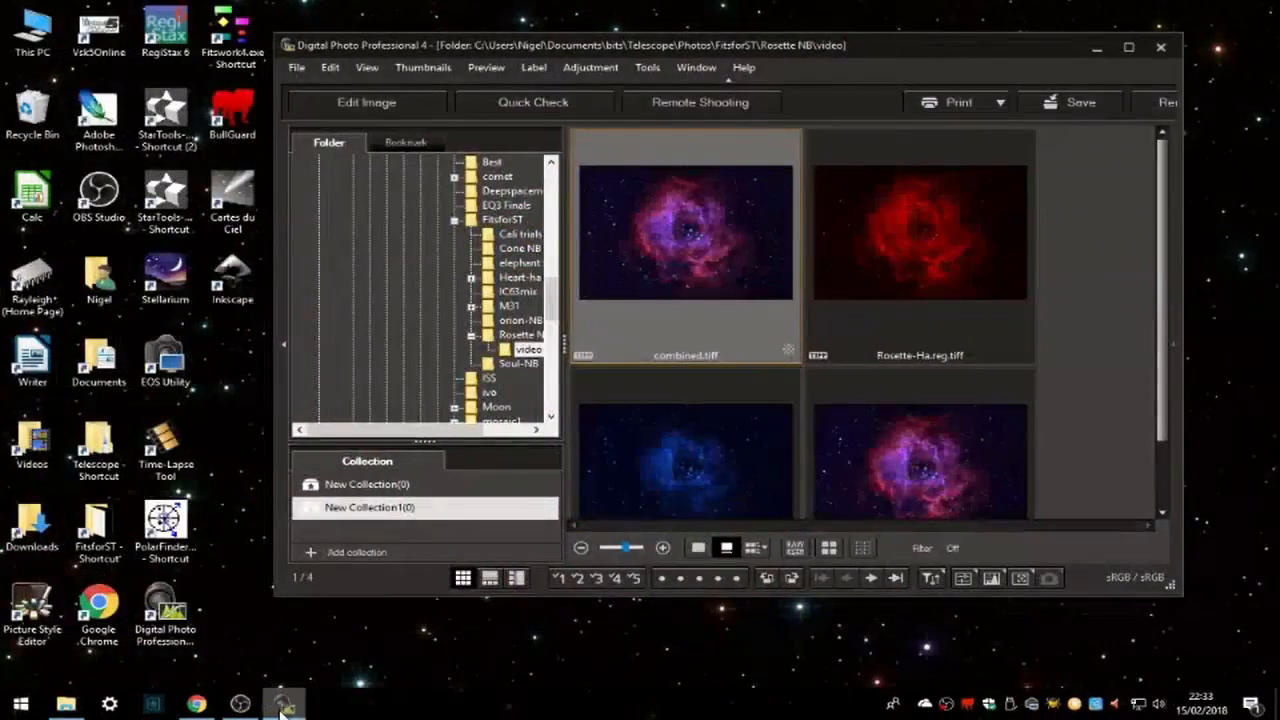
Switch to Adobe Photoshop Express and open combined.JPG from the video folder inside FitsforST's Rosette NB folder
left_click(164, 707)
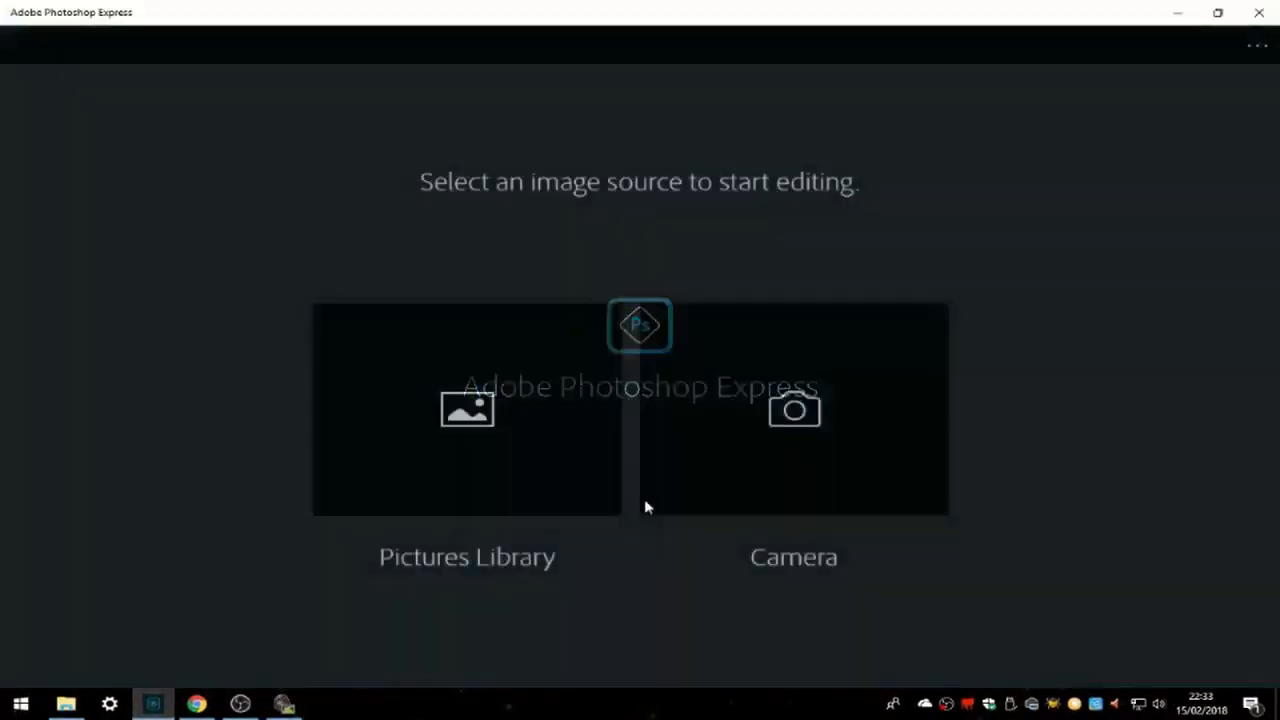
left_click(503, 427)
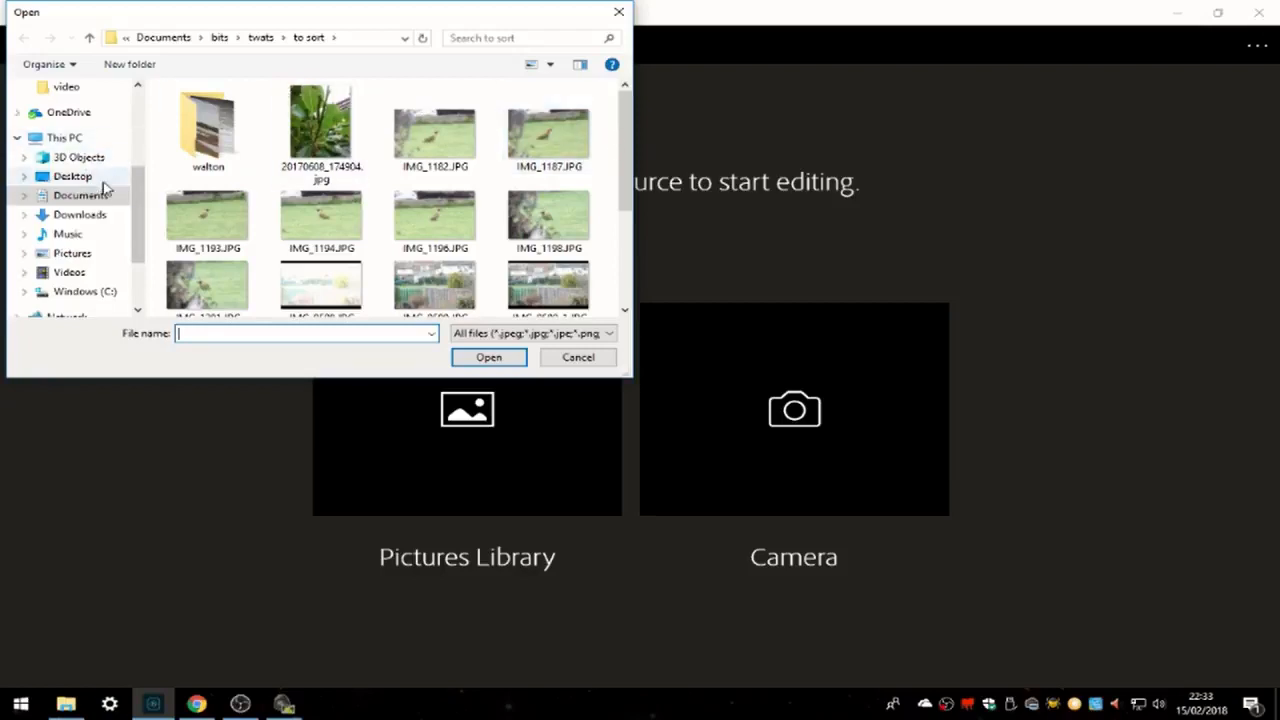
left_click(219, 38)
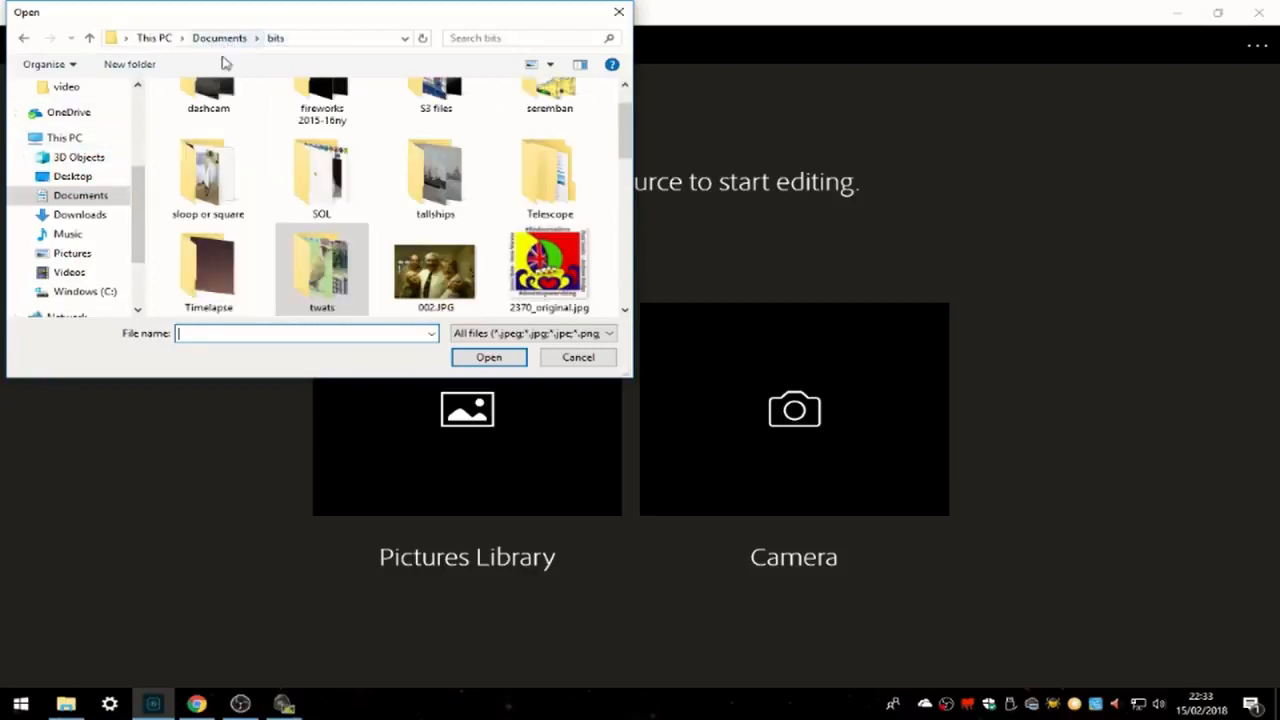
double_click(538, 178)
double_click(298, 118)
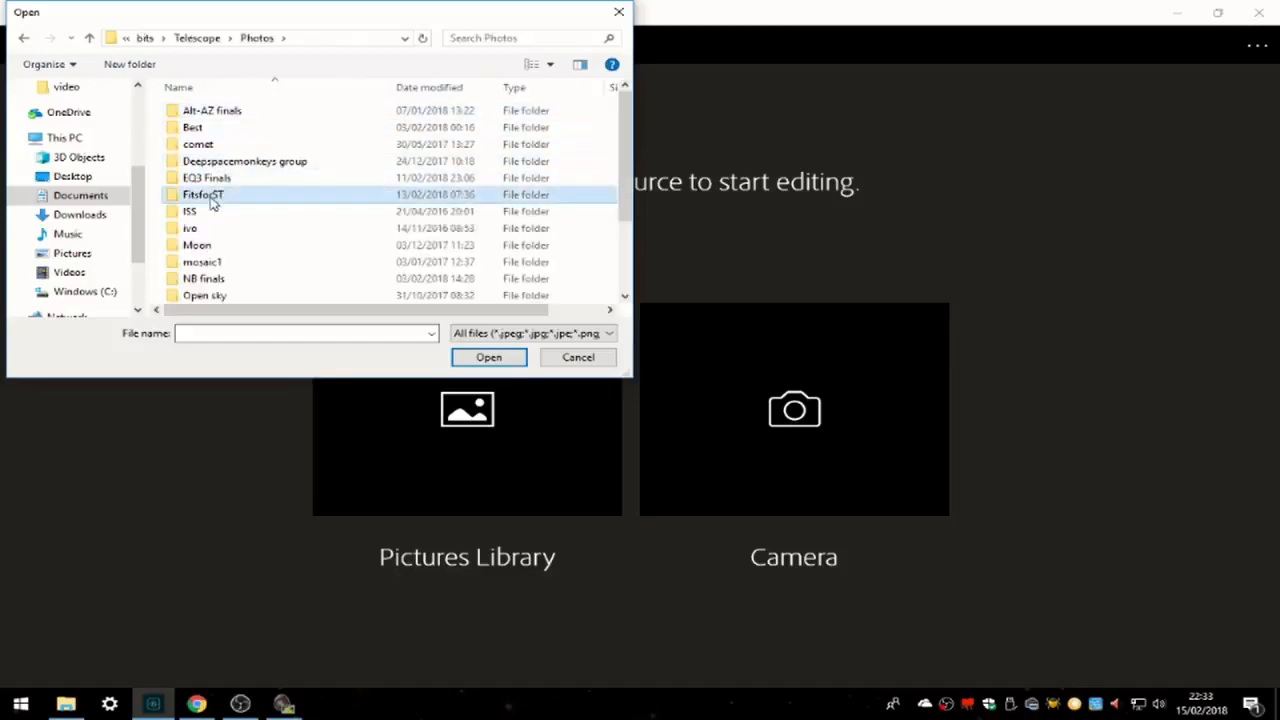
double_click(210, 198)
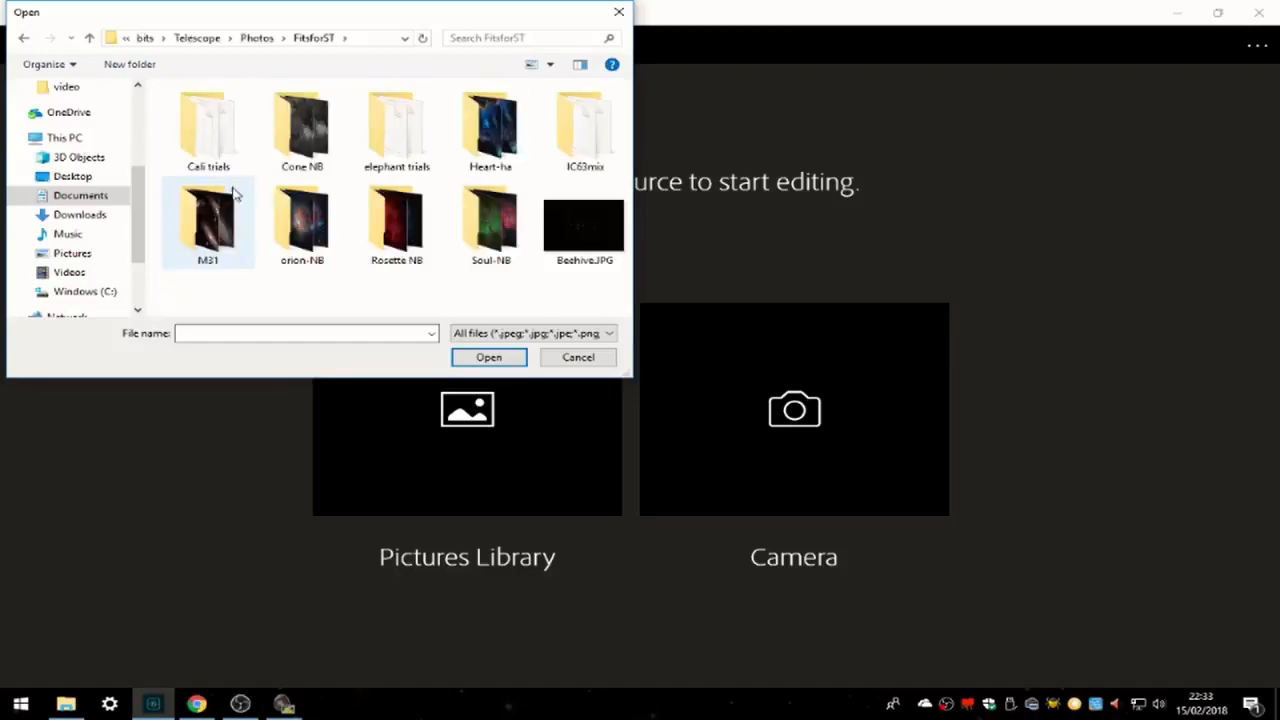
double_click(410, 220)
double_click(208, 122)
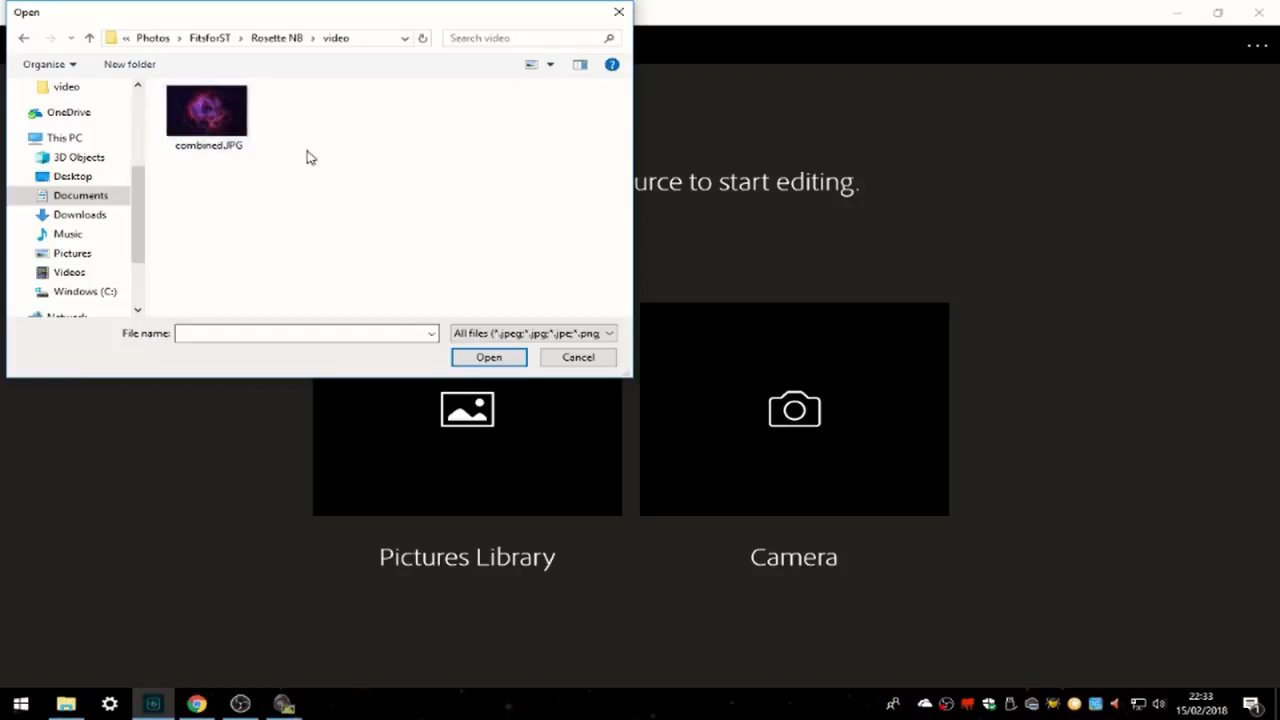
left_click(215, 116)
left_click(486, 357)
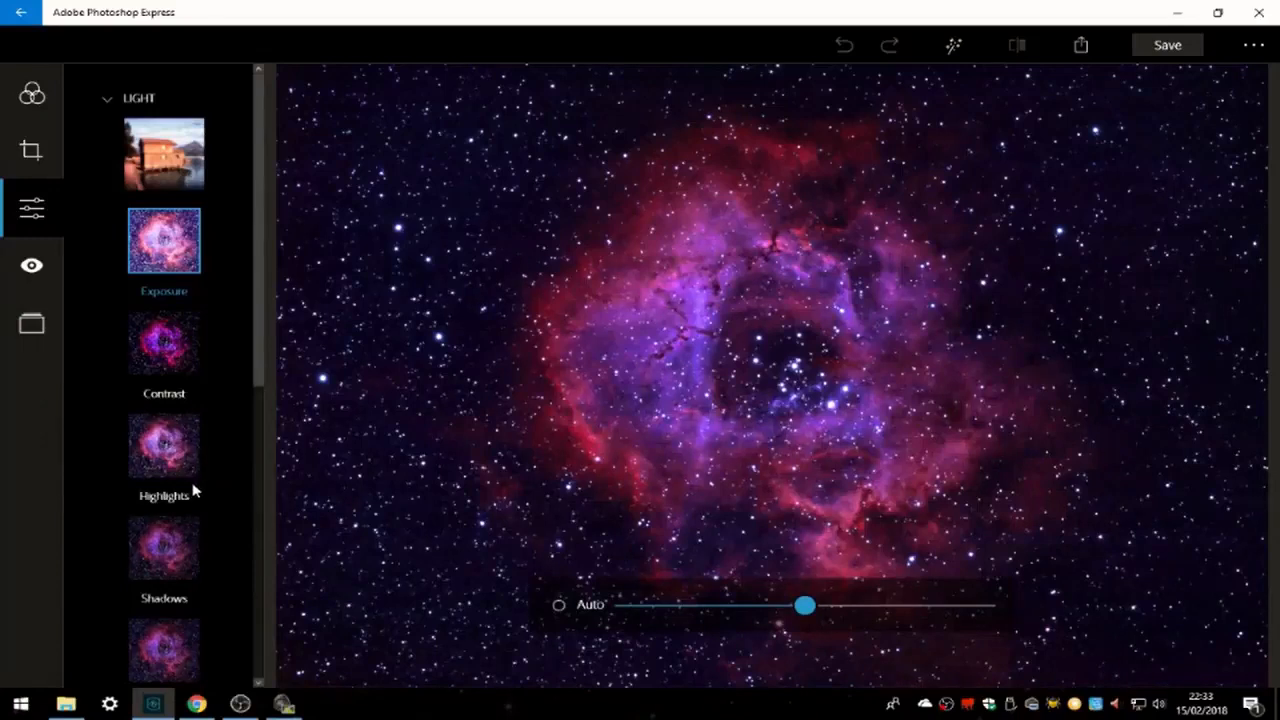
Lower the image's shadows to roughly halfway between neutral and the minimum
scroll(195, 490, "down", 2)
left_click(175, 458)
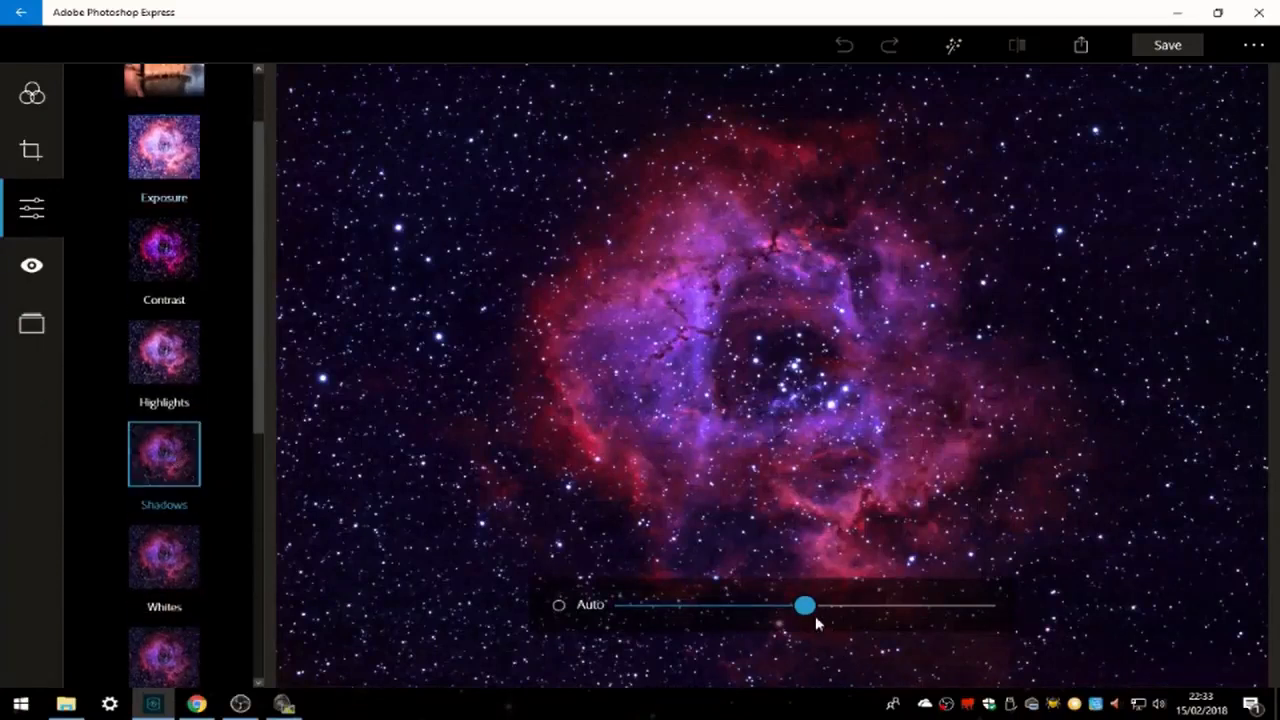
left_click_drag(806, 613, 718, 655)
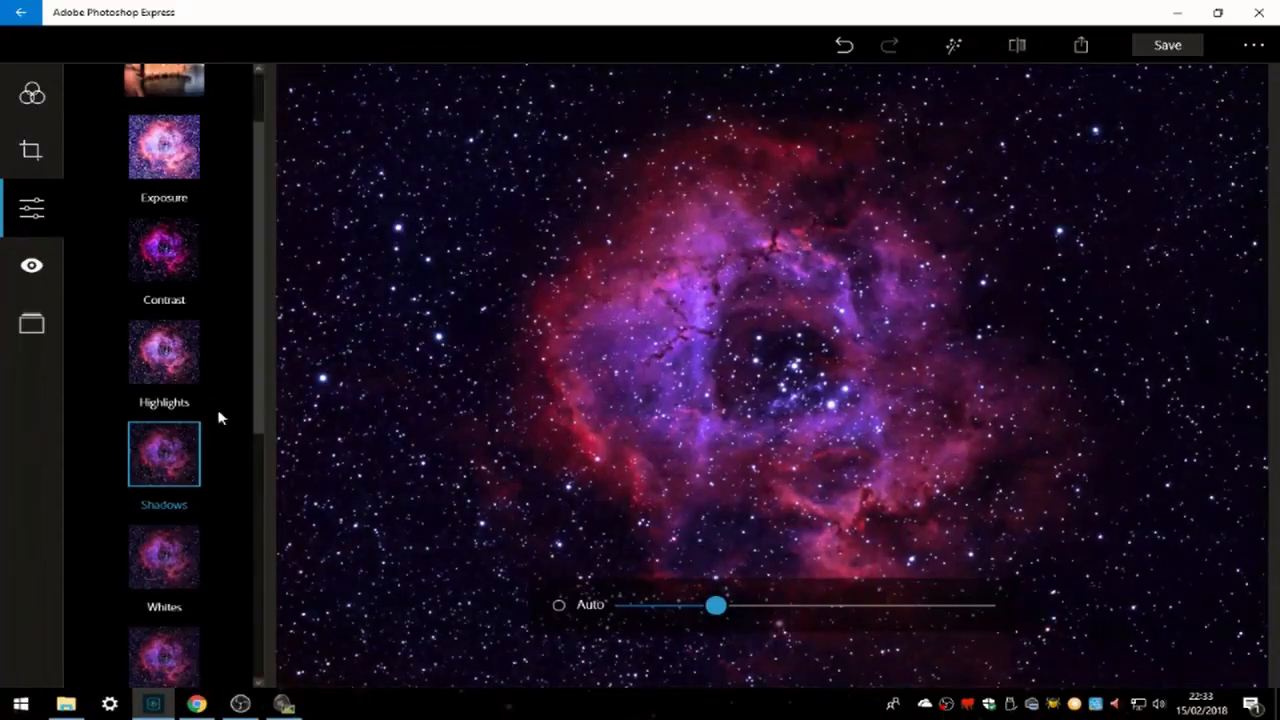
Lower the image's blacks to -26 and fine-tune them very slightly upwards
left_click(174, 650)
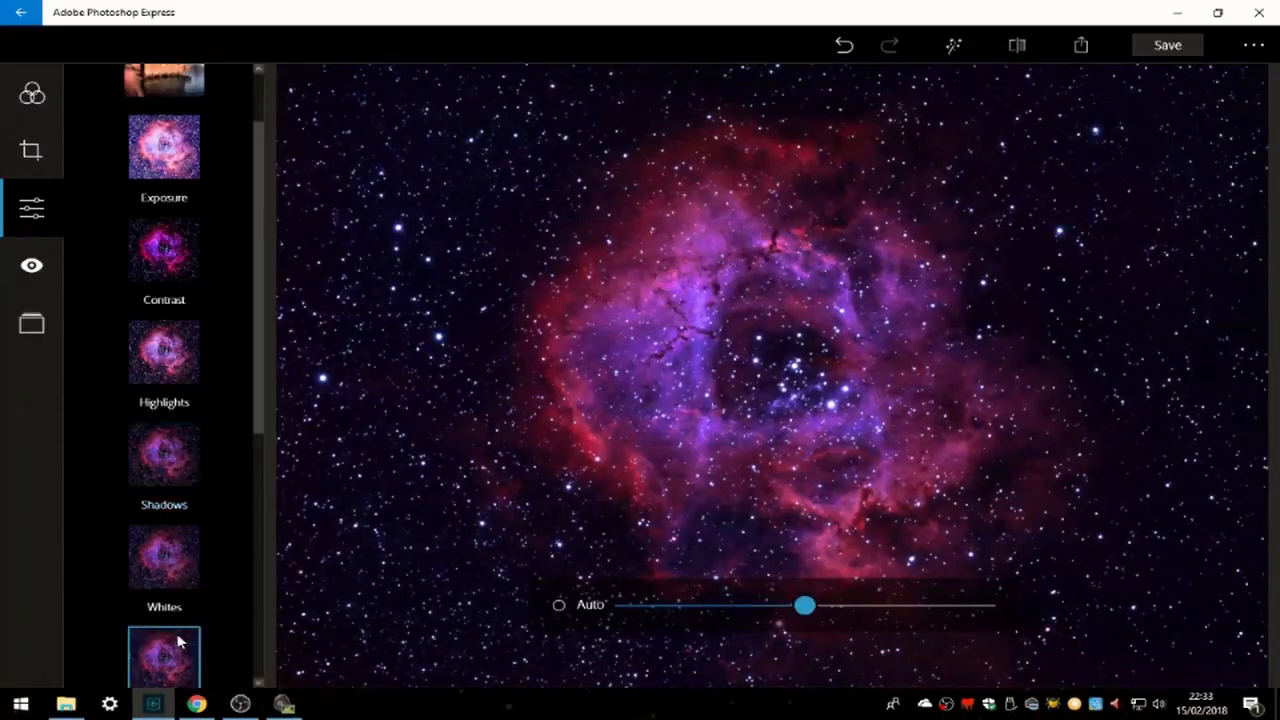
scroll(132, 535, "down", 2)
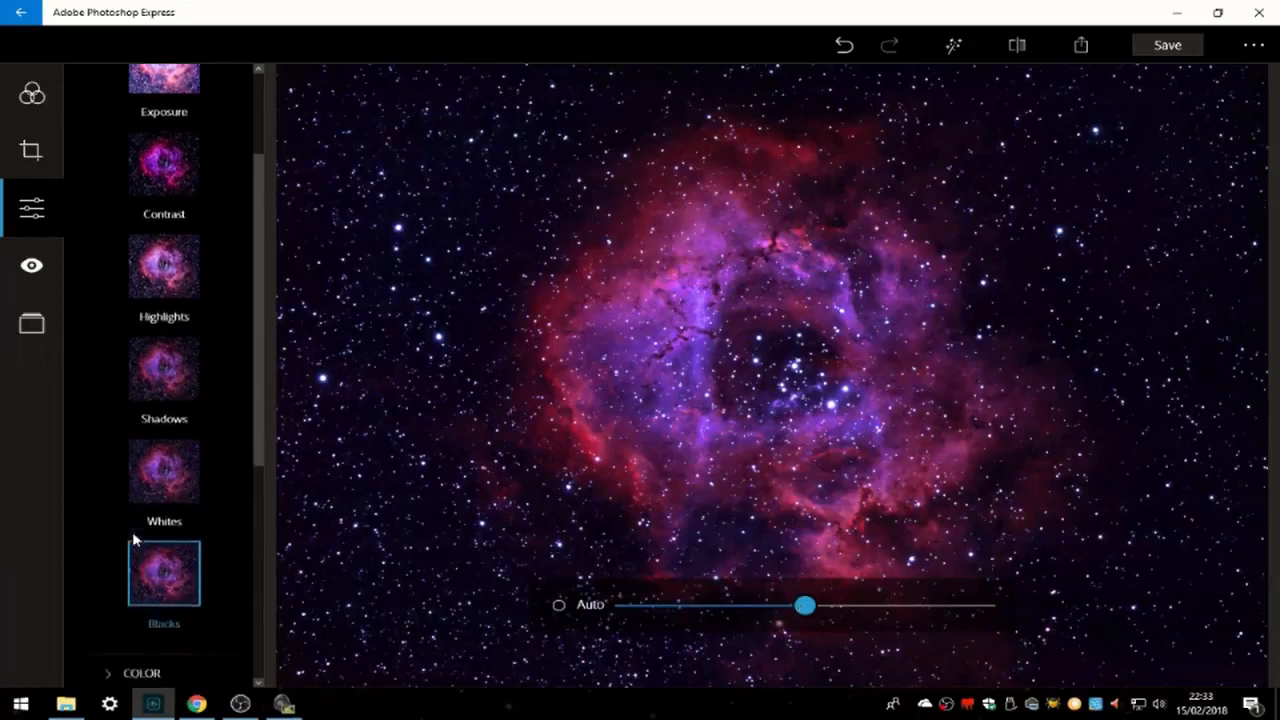
left_click_drag(806, 613, 757, 648)
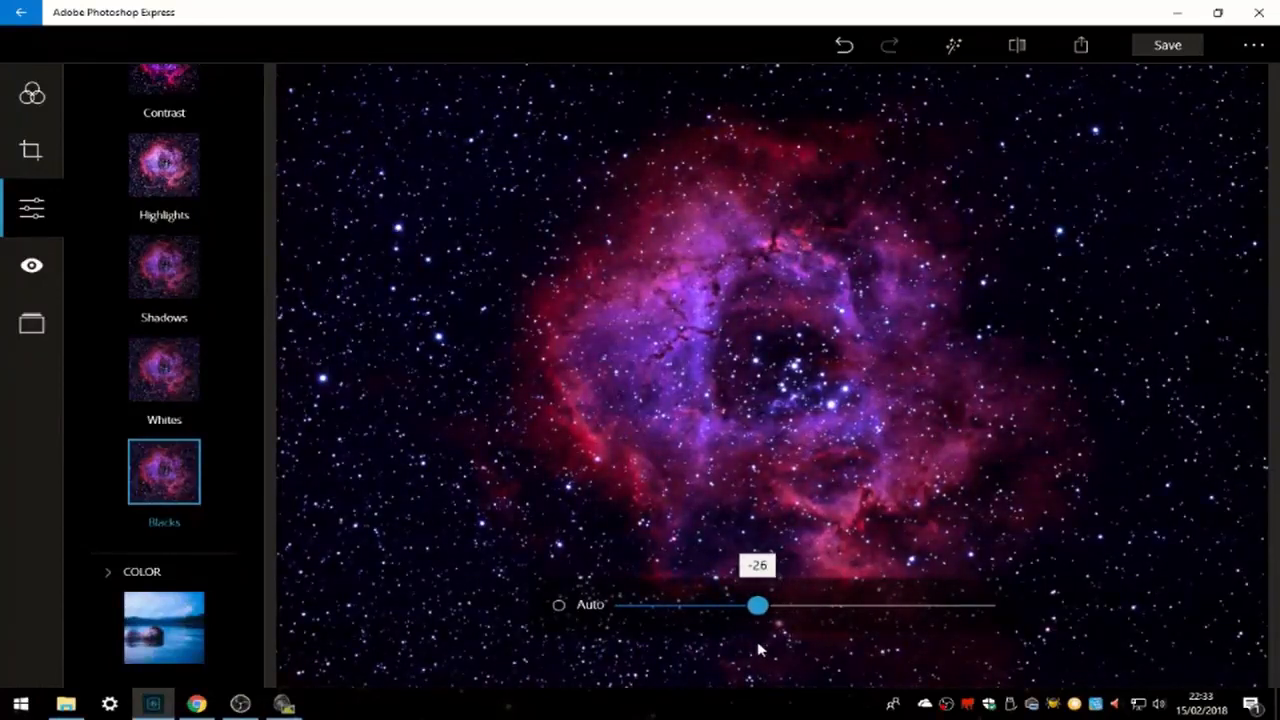
left_click_drag(757, 649, 763, 655)
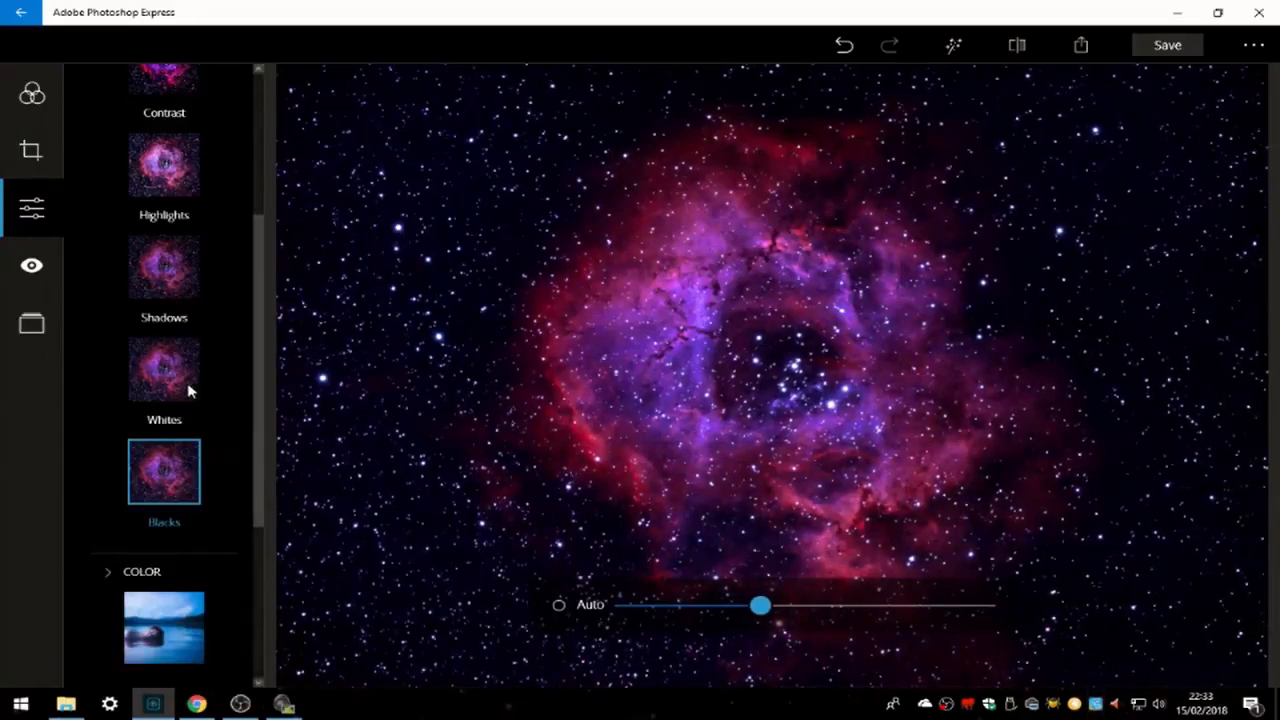
Reduce the vibrance to -7, ease it slightly back up, and compare the result with the original image
scroll(178, 390, "up", 3)
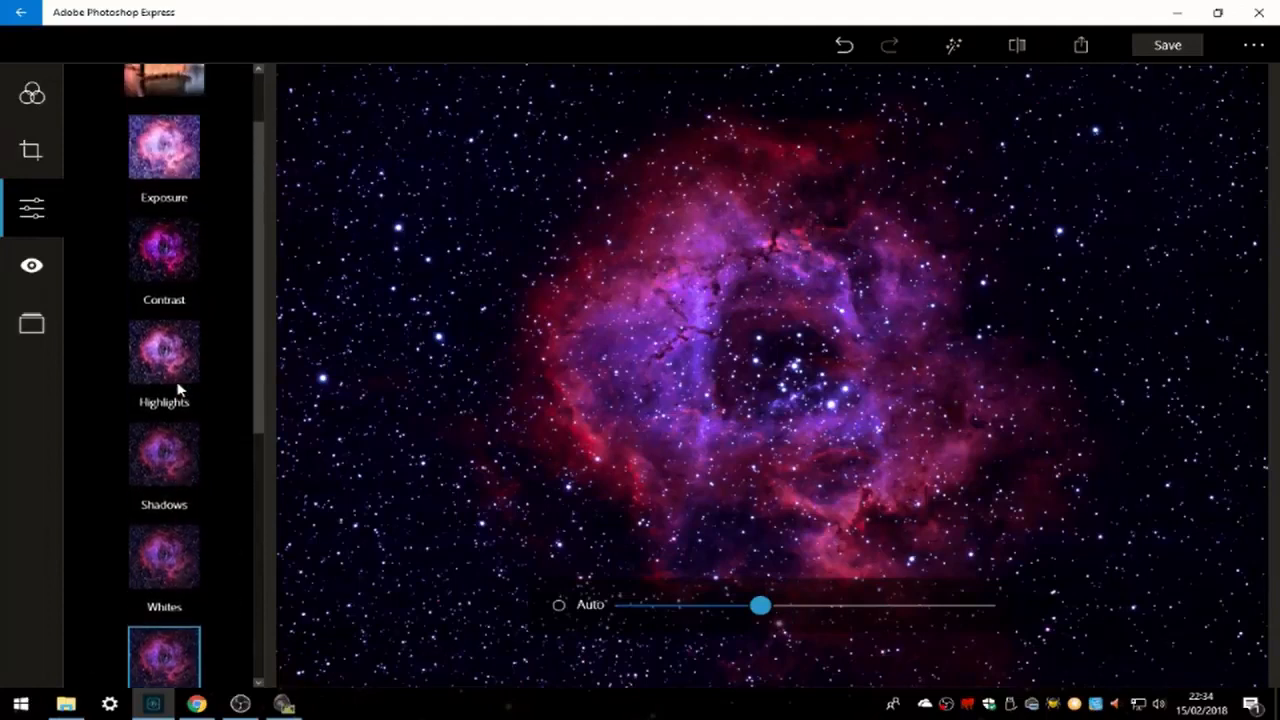
scroll(178, 390, "down", 4)
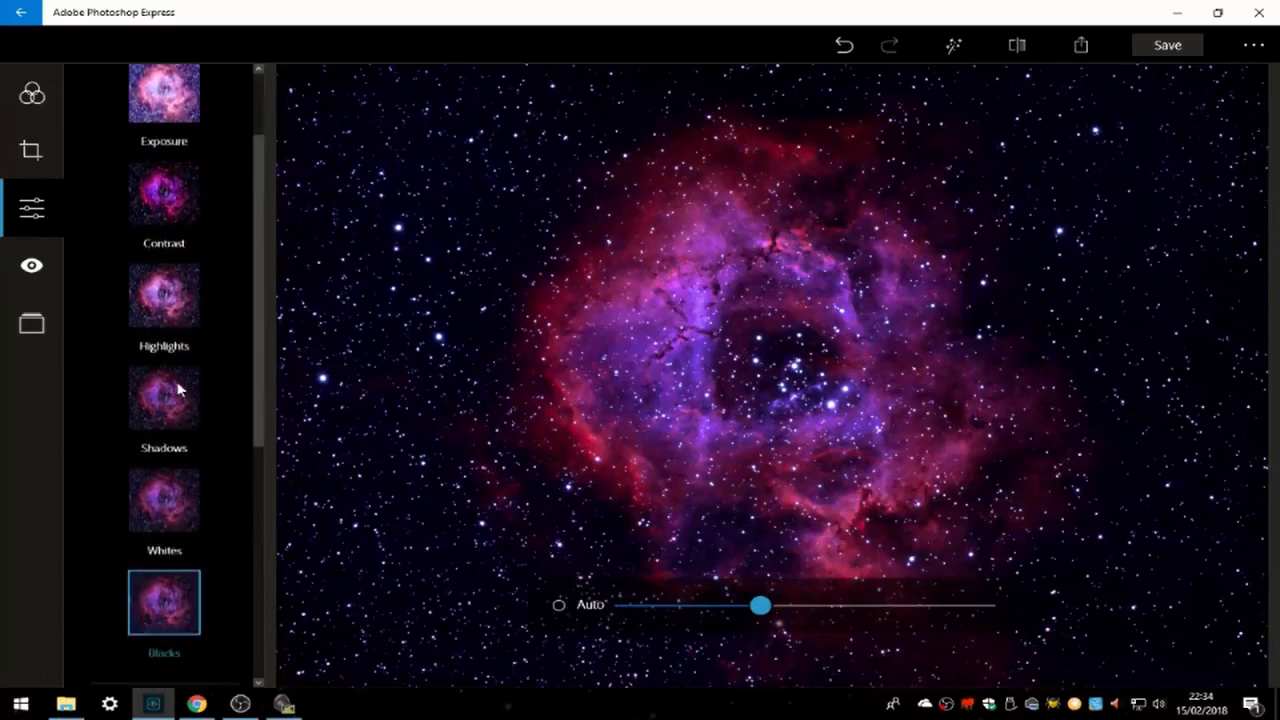
left_click(198, 532)
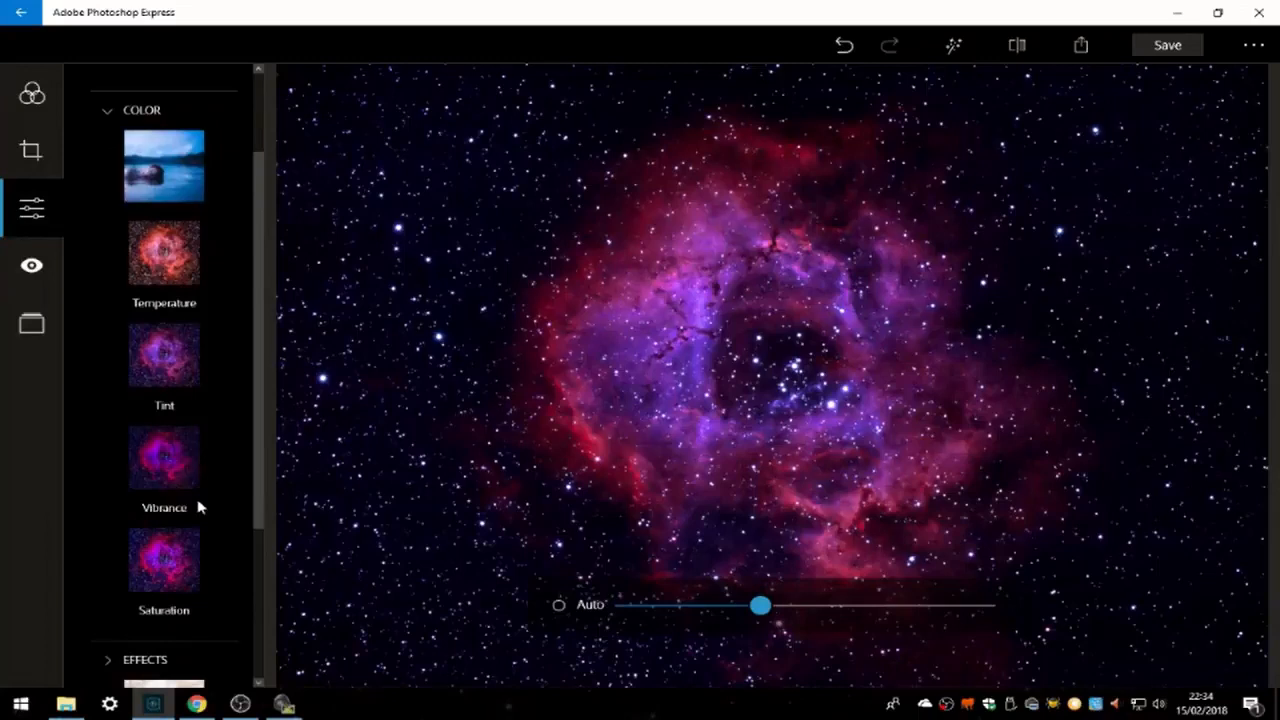
left_click(168, 462)
left_click_drag(800, 612, 785, 643)
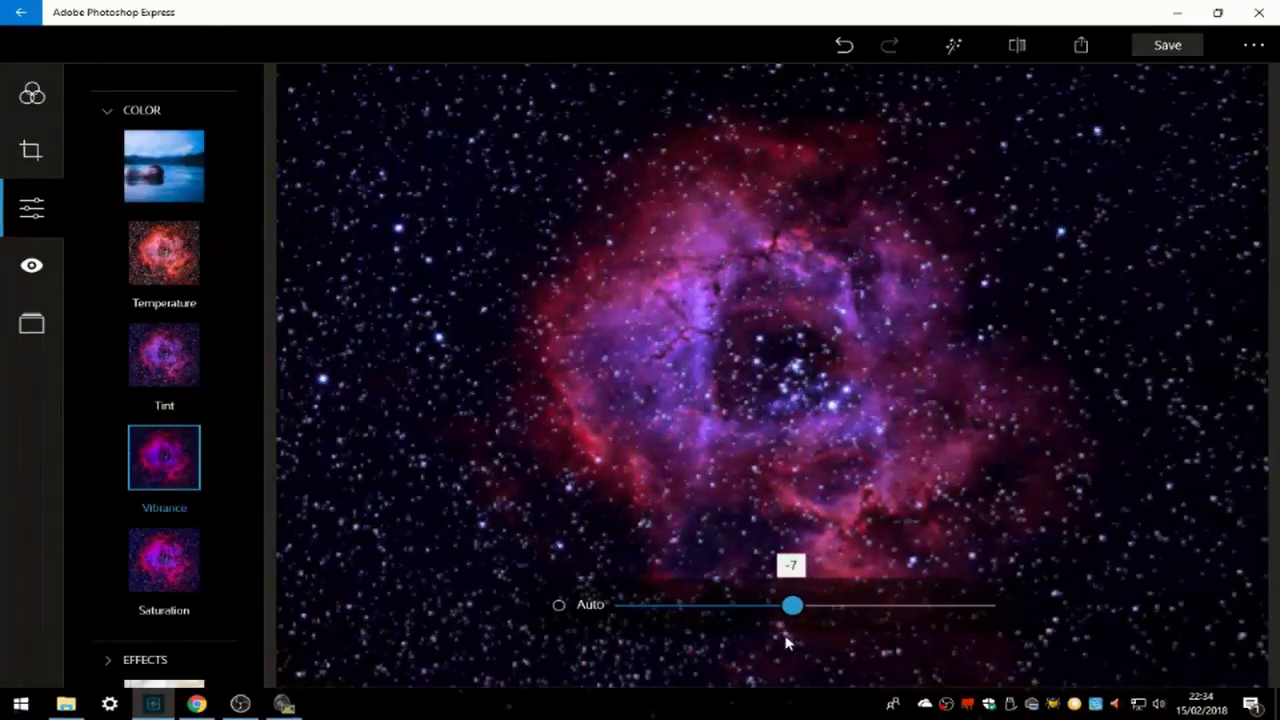
left_click_drag(785, 643, 790, 642)
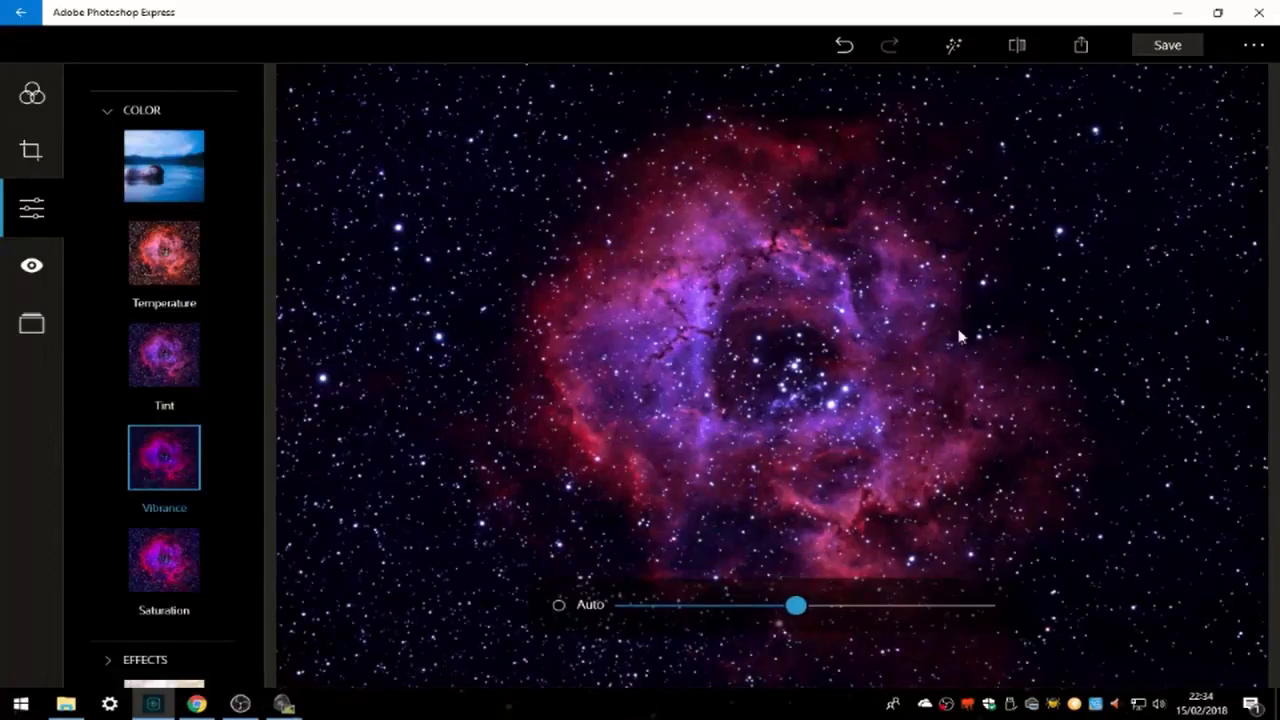
left_click(1019, 48)
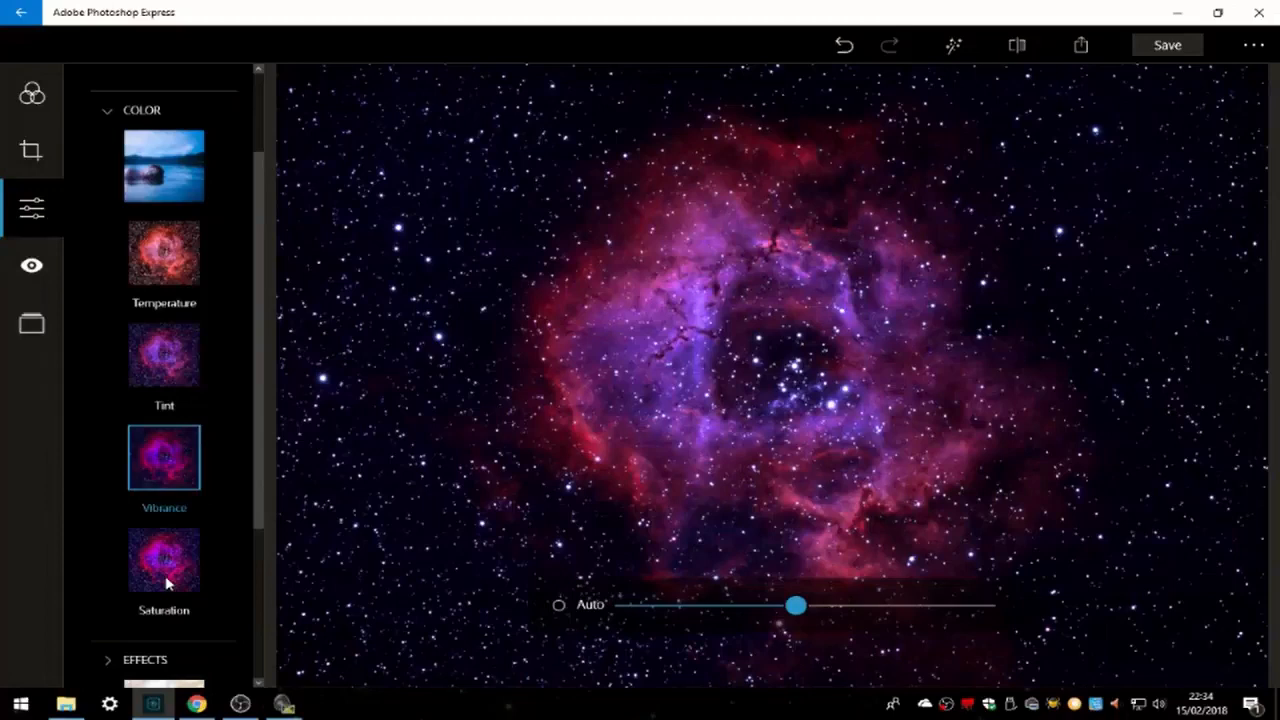
Try the Clarity effect at its maximum and return it to neutral
scroll(167, 584, "down", 2)
left_click(166, 543)
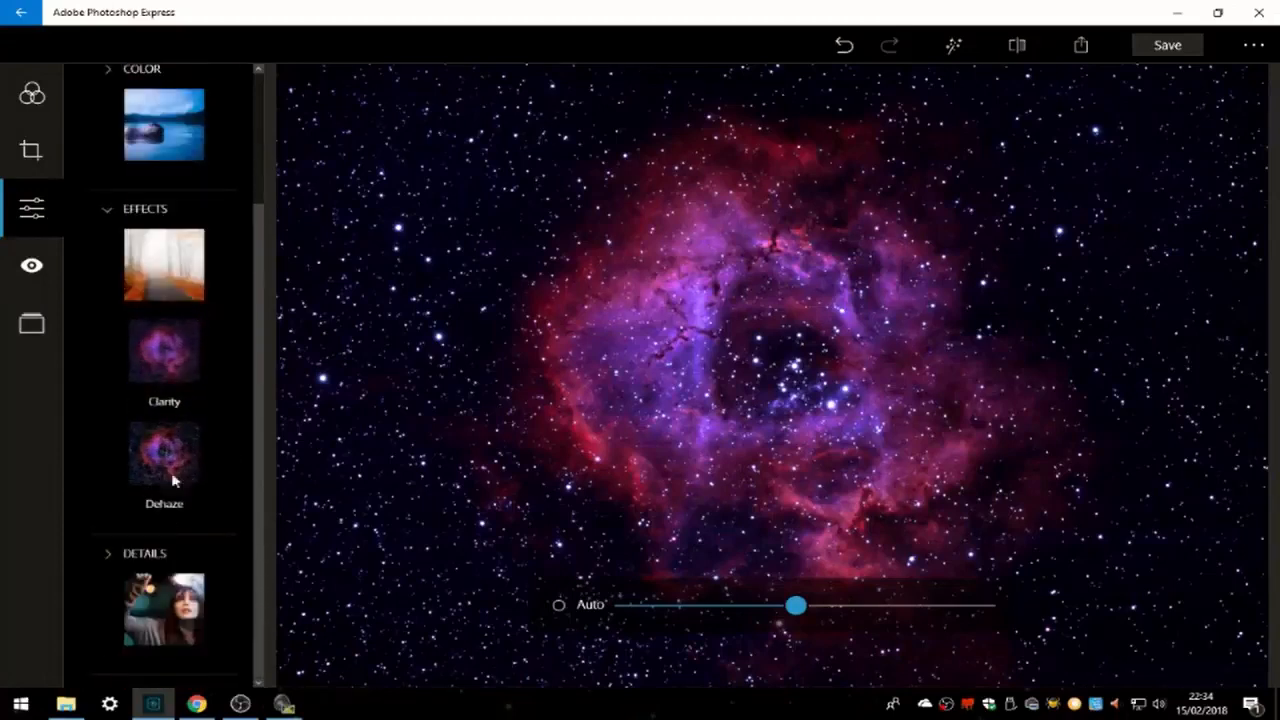
left_click(166, 366)
left_click_drag(804, 608, 1103, 658)
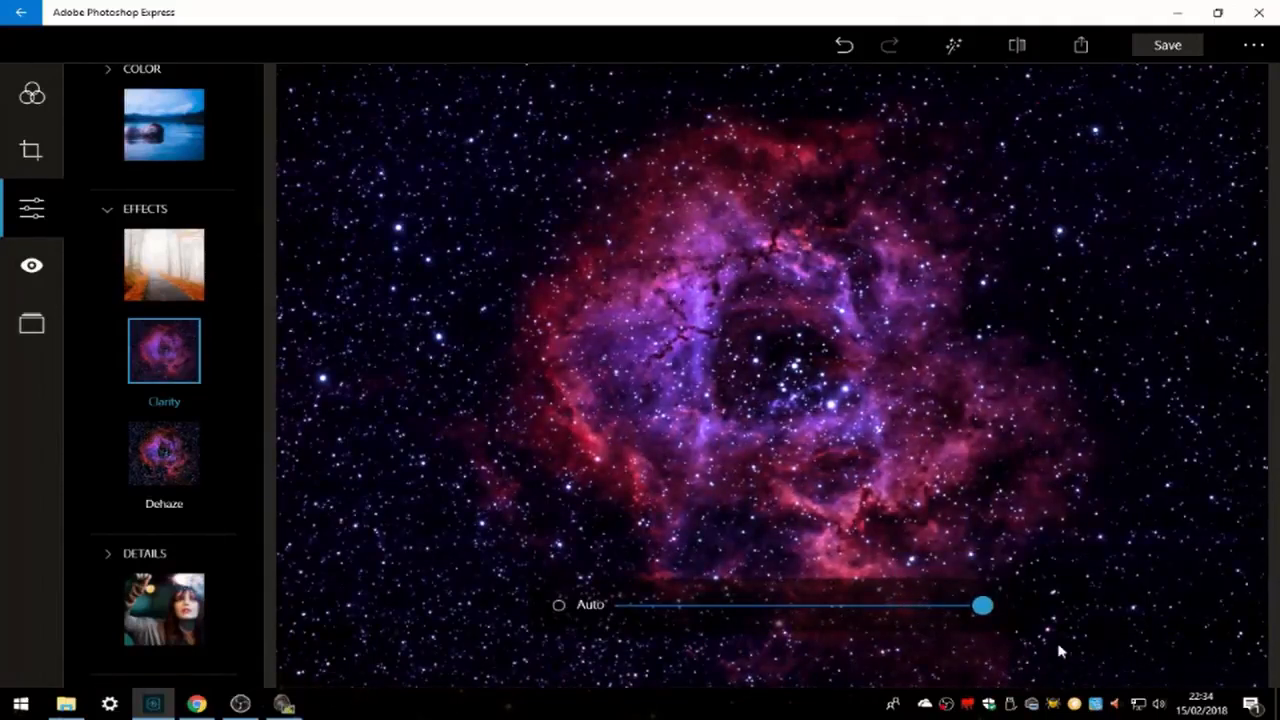
left_click_drag(980, 608, 799, 639)
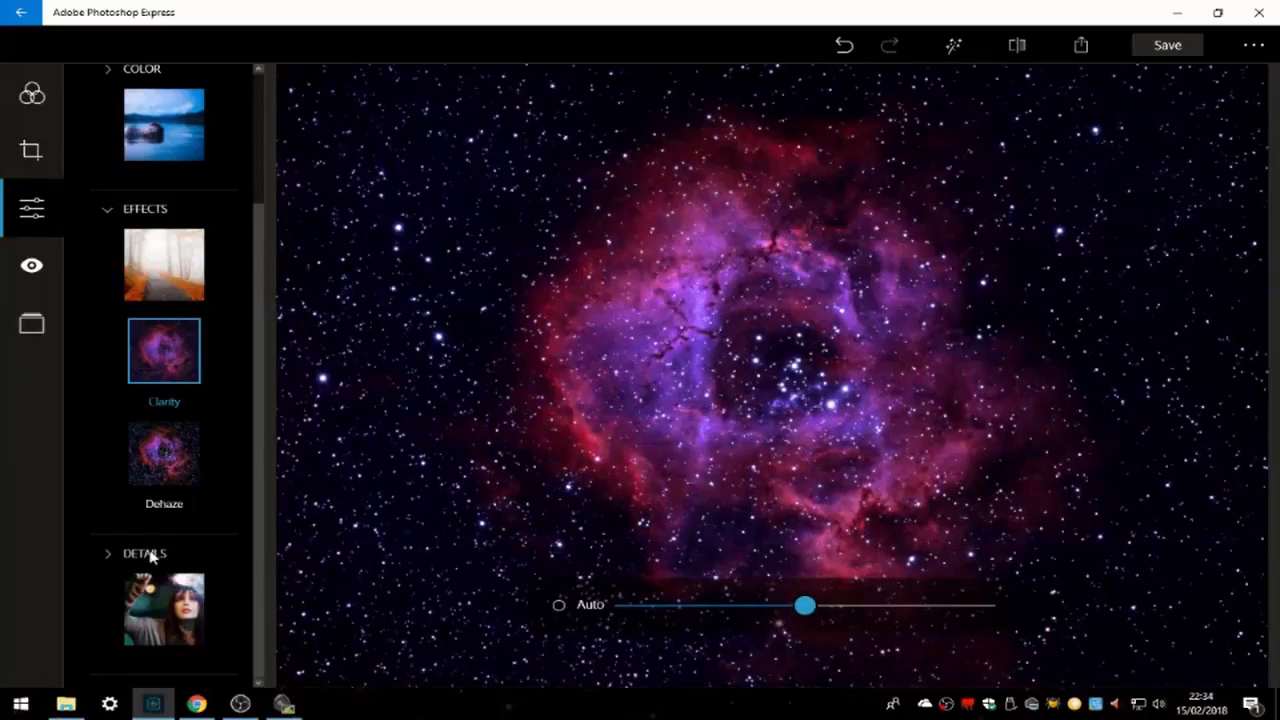
Sharpen the image, trying about a third of the range and reducing it to a light amount
scroll(165, 603, "down", 3)
left_click(191, 362)
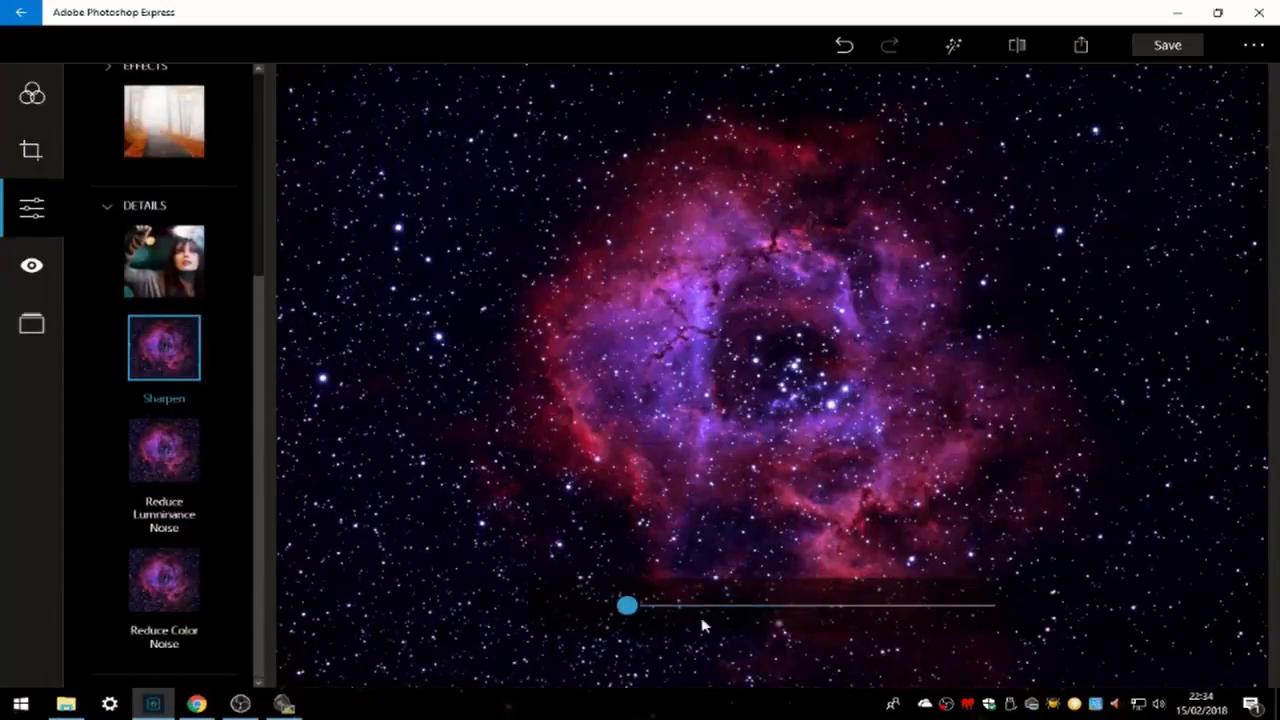
left_click_drag(627, 608, 746, 630)
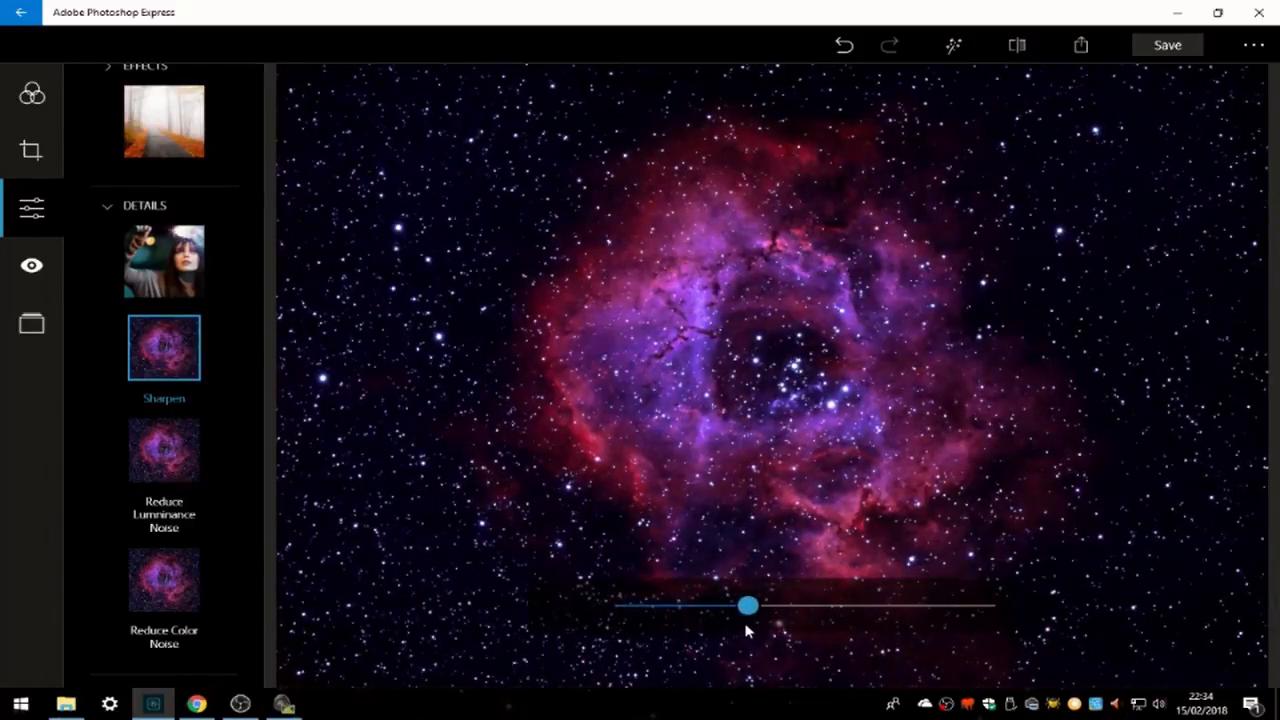
left_click_drag(746, 630, 677, 623)
Apply a light luminance noise reduction and compare the result with the original image
left_click(156, 494)
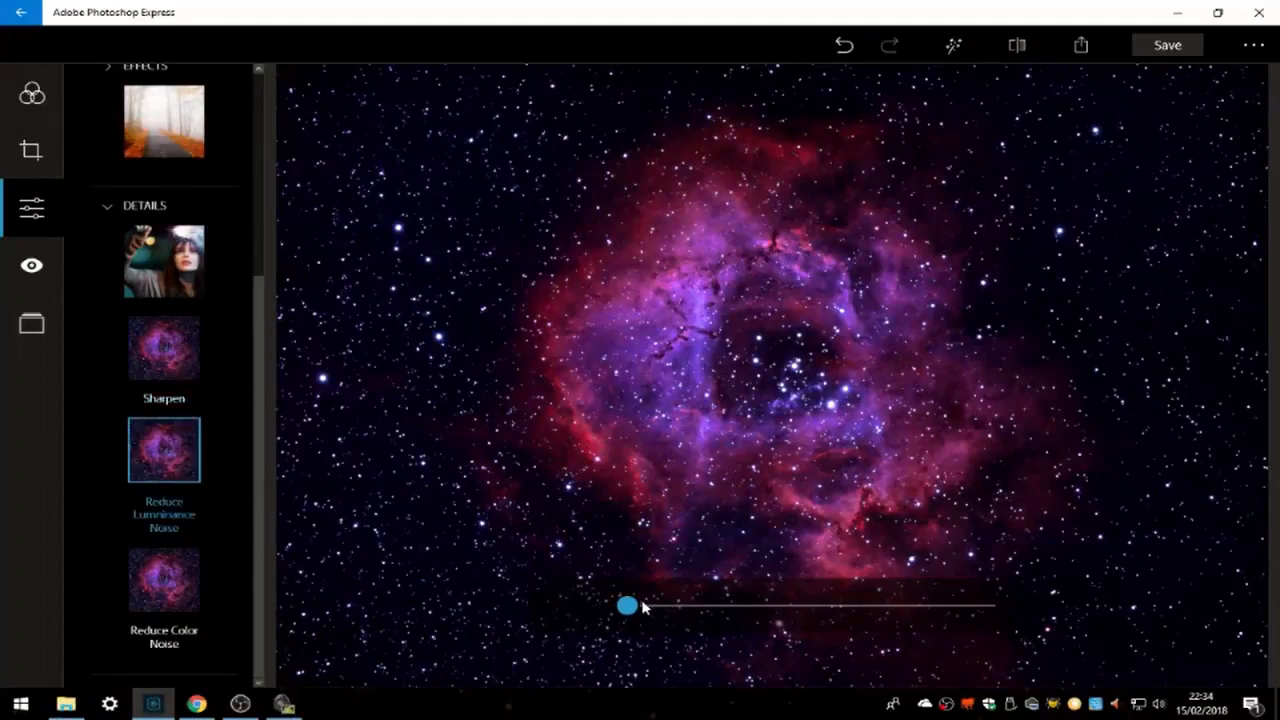
left_click_drag(628, 607, 680, 609)
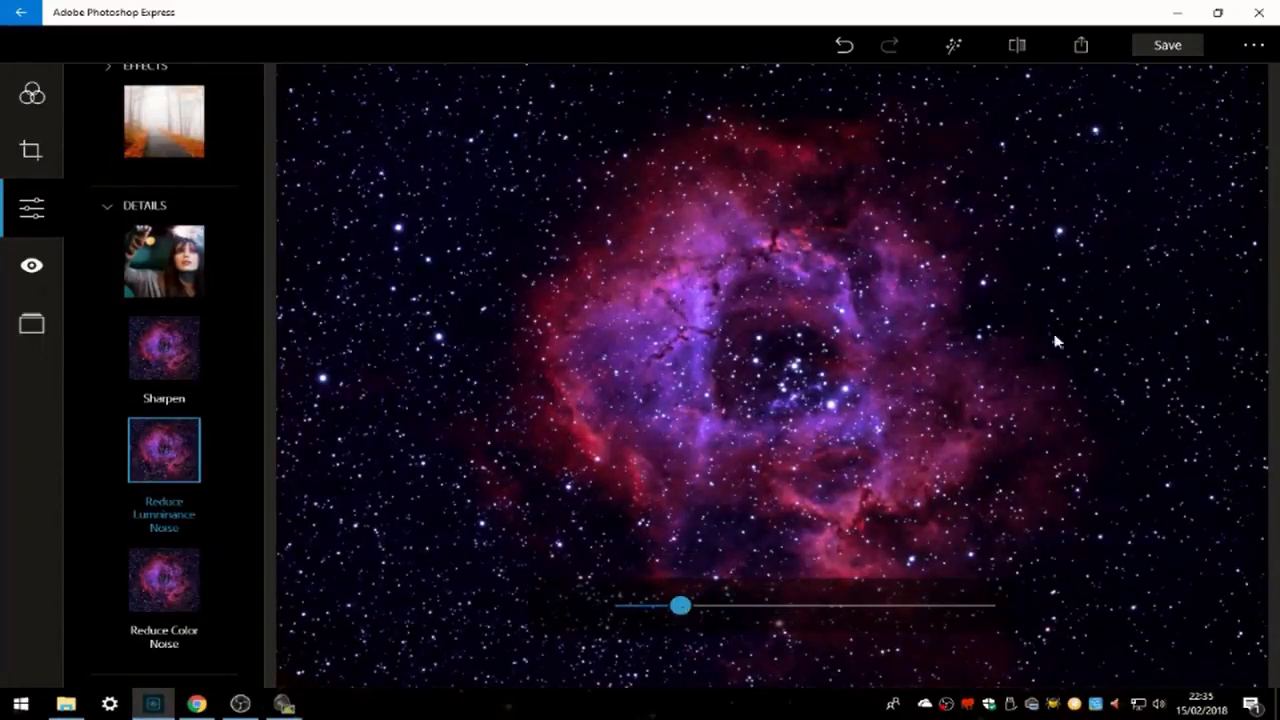
left_click(1017, 44)
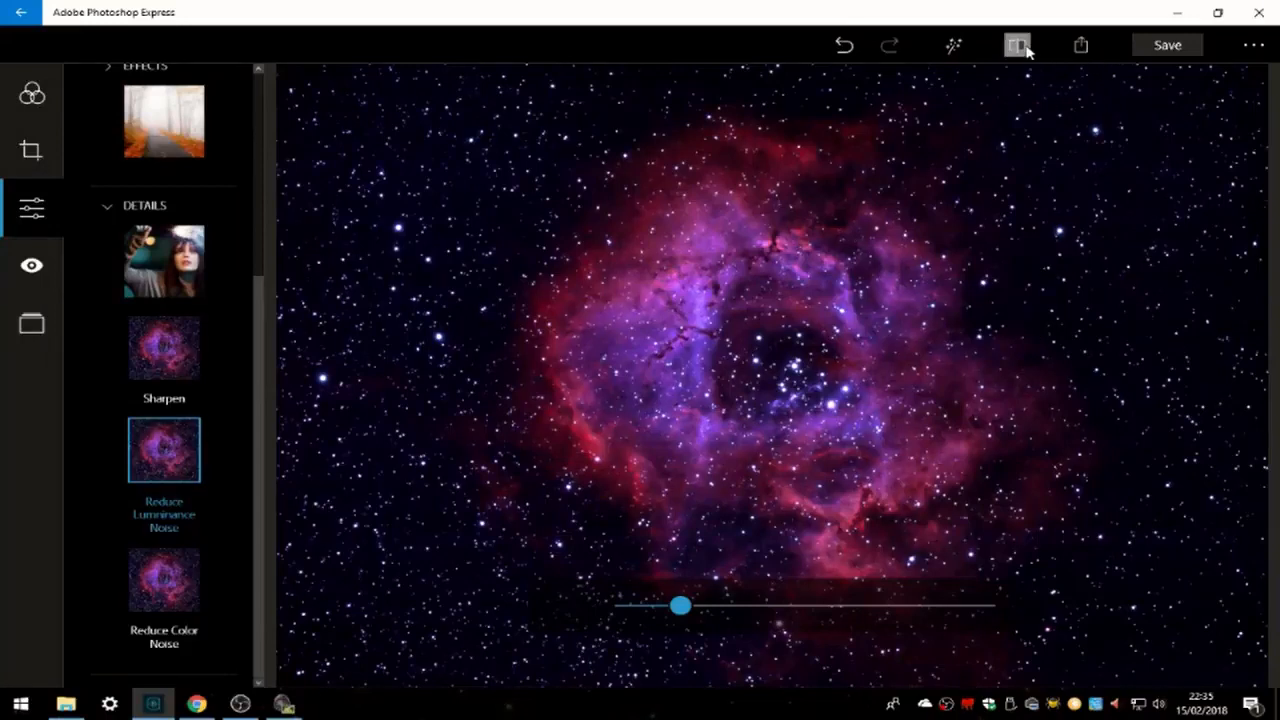
Start saving the edited image and browse to the FitsforST folder under bits, Telescope and Photos
left_click(1166, 46)
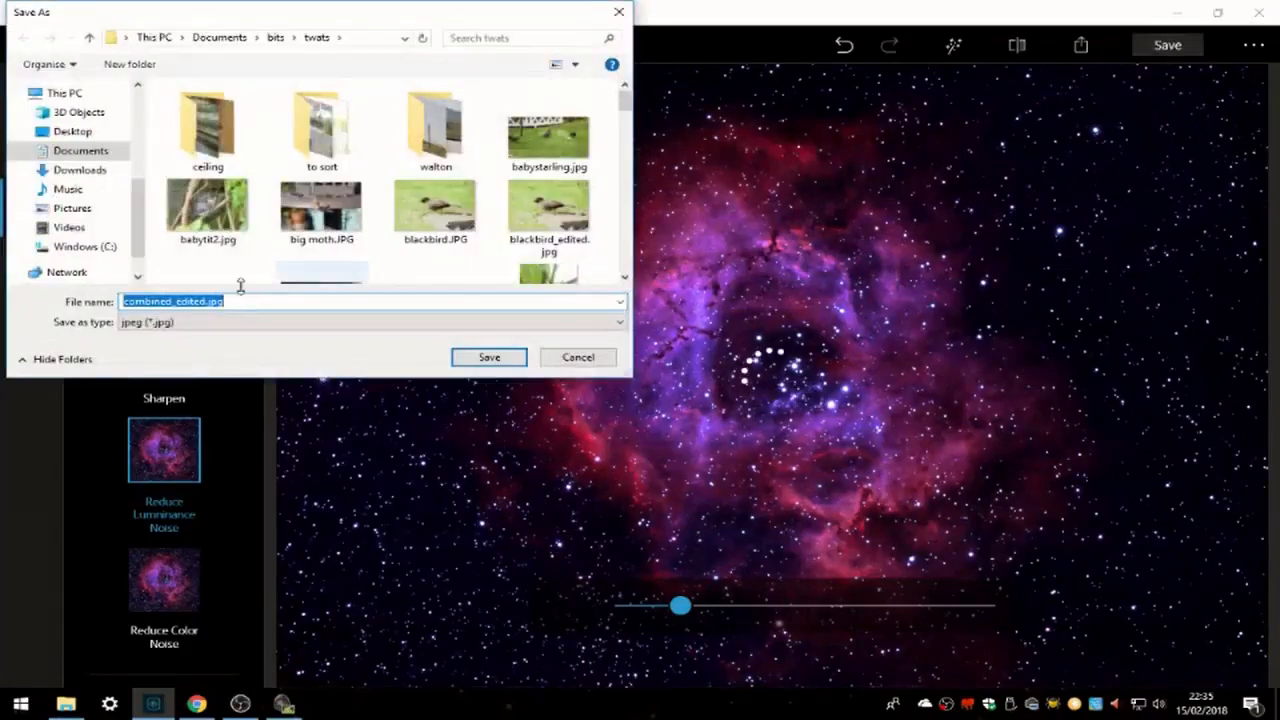
left_click(275, 37)
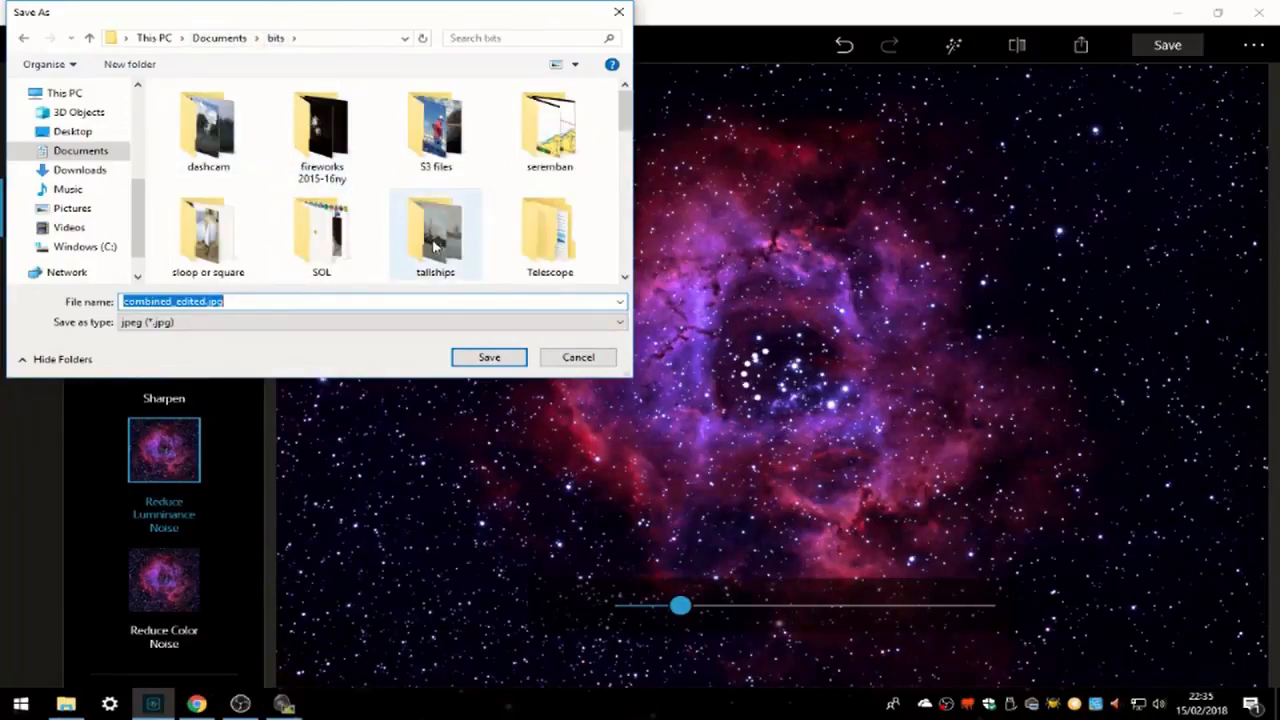
left_click(571, 264)
double_click(571, 264)
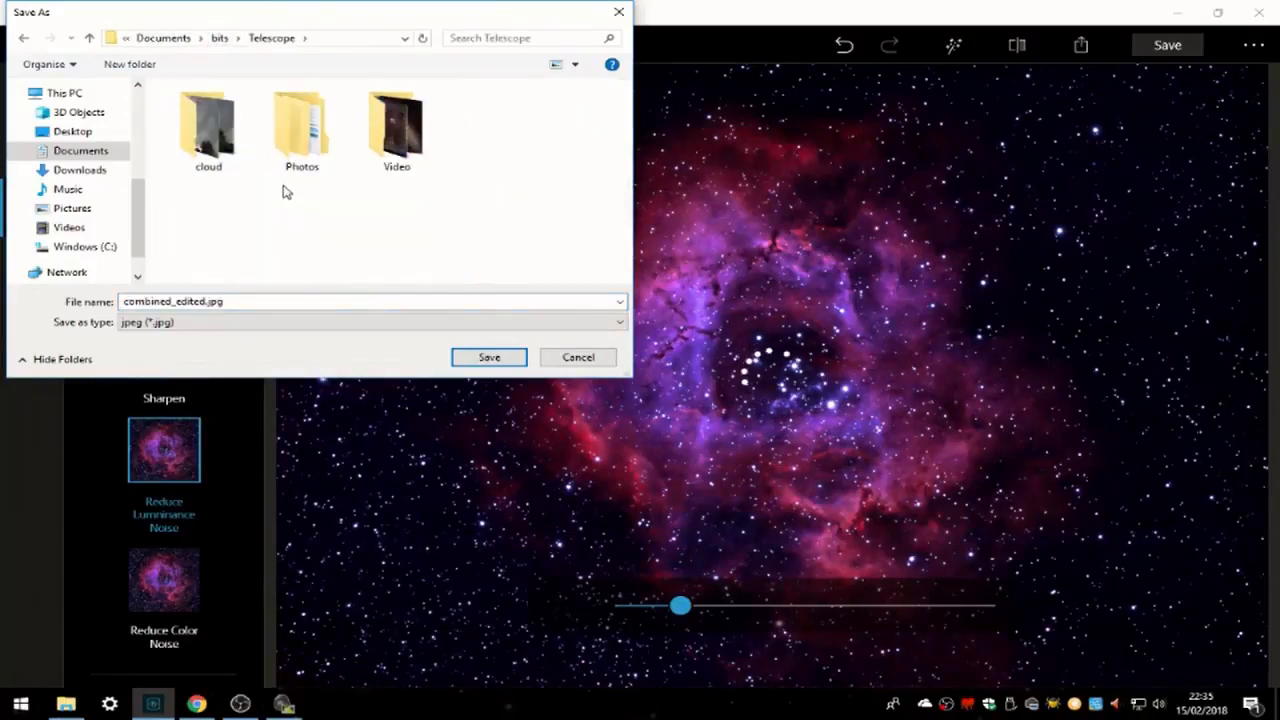
double_click(301, 144)
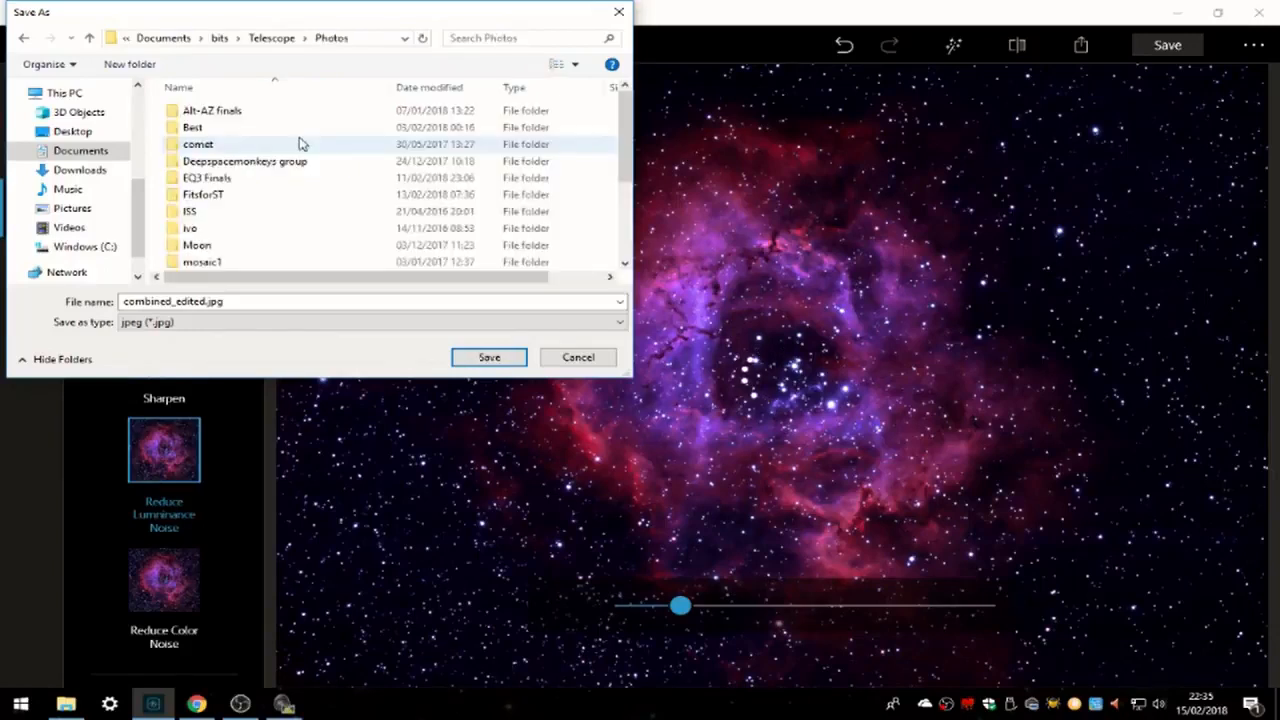
left_click(223, 191)
double_click(223, 191)
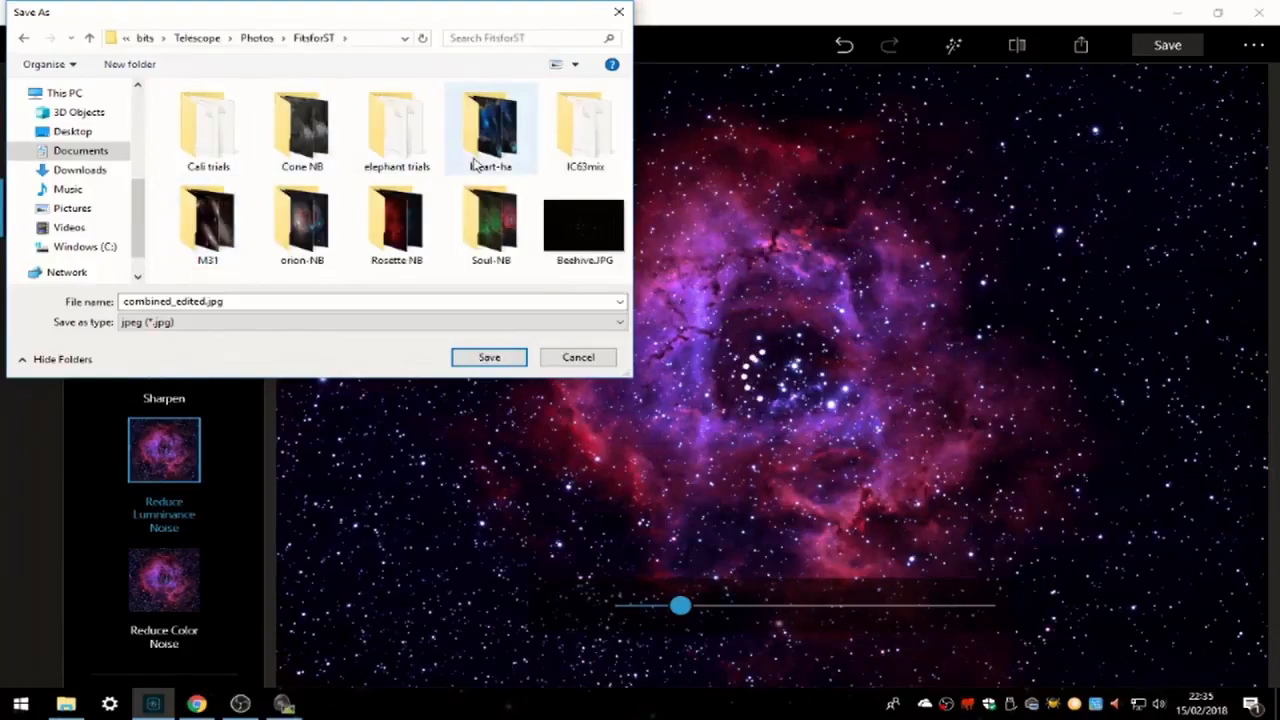
left_click(505, 140)
double_click(505, 140)
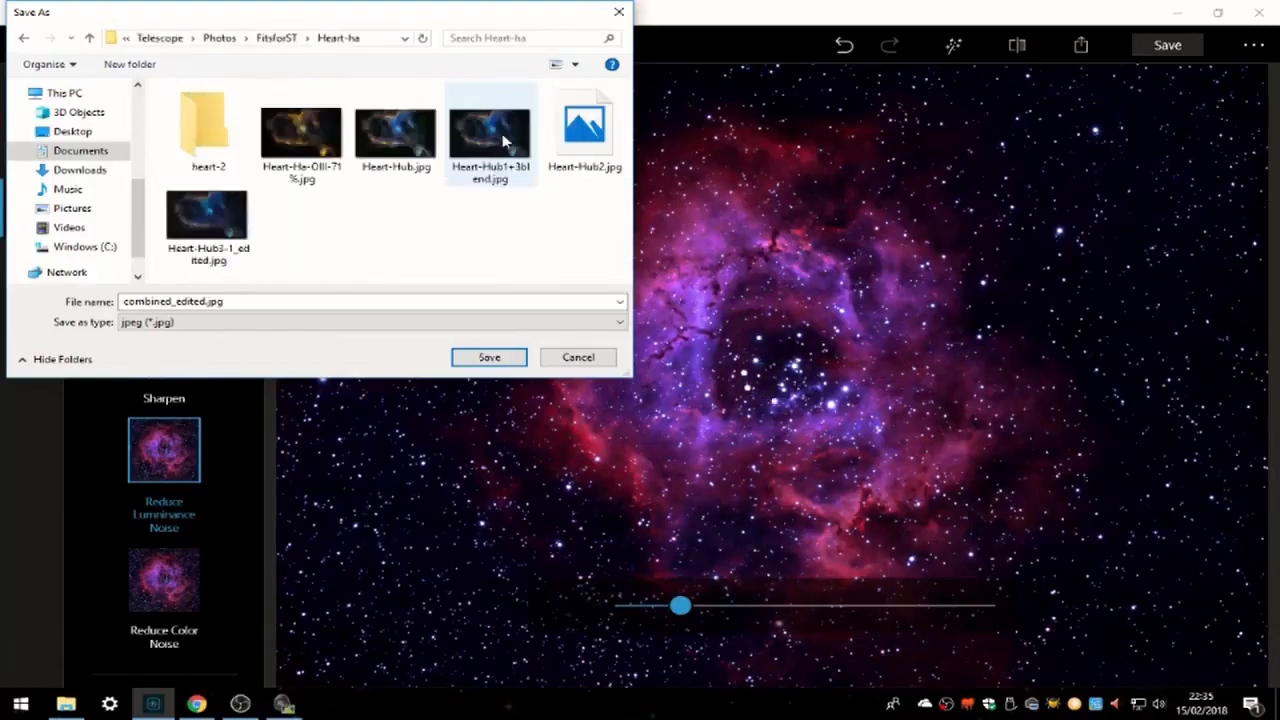
left_click(224, 40)
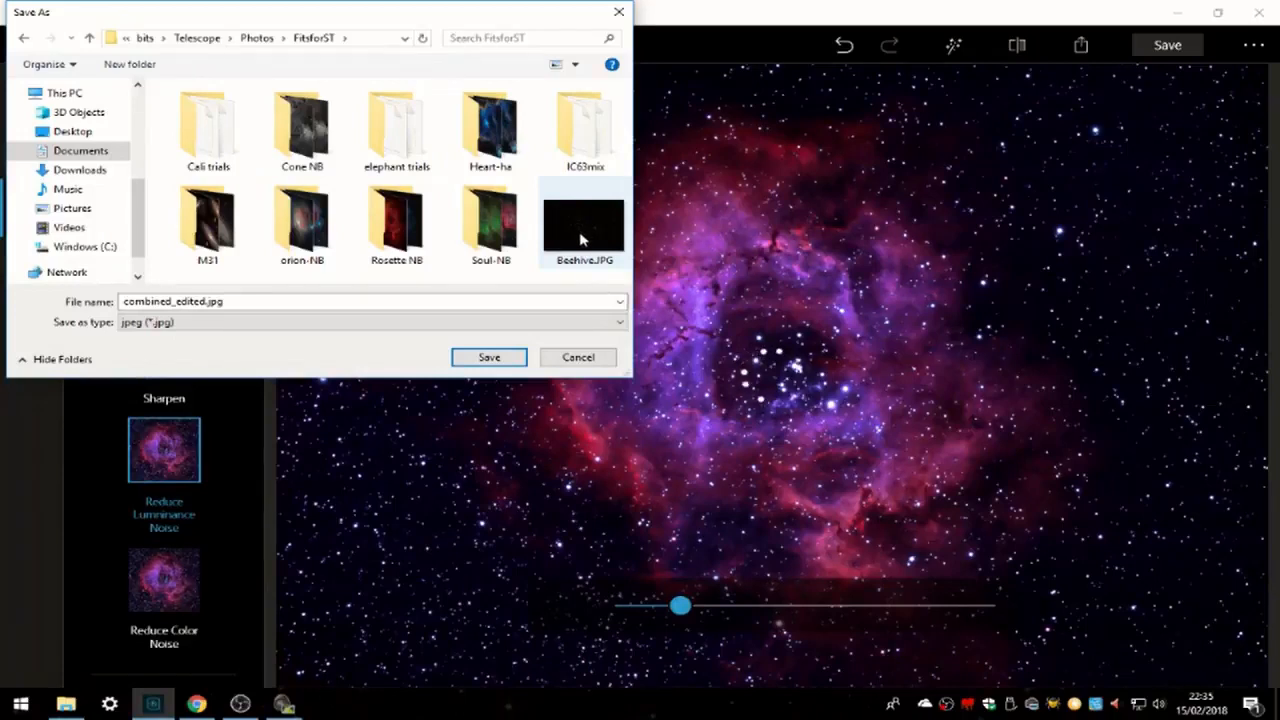
Save the image as combined_edited.jpg in the video folder inside Rosette NB
double_click(400, 230)
double_click(212, 140)
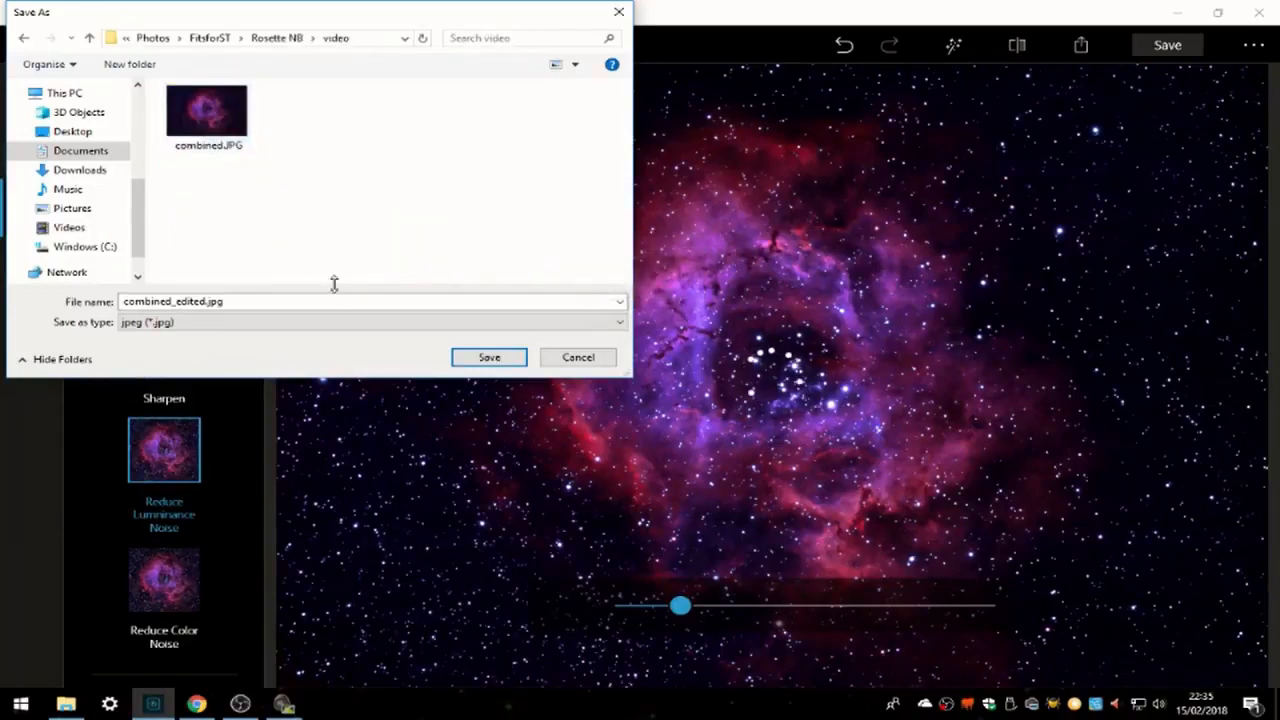
left_click(489, 357)
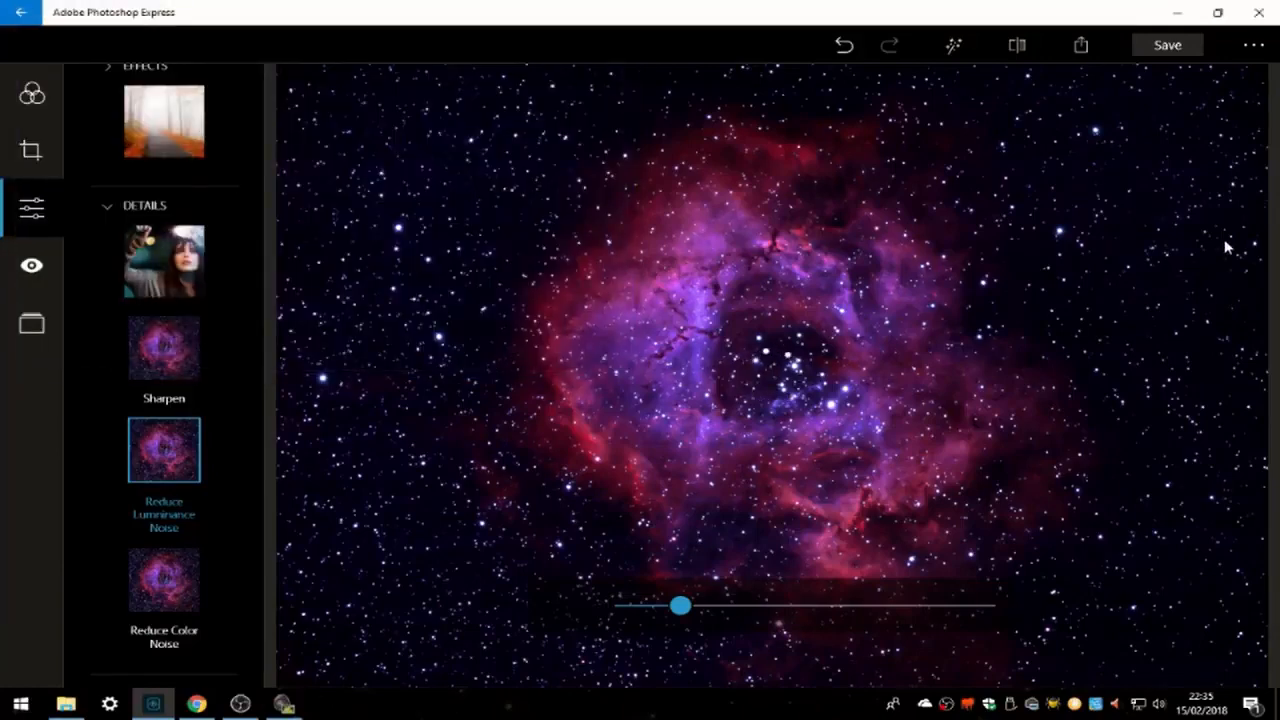